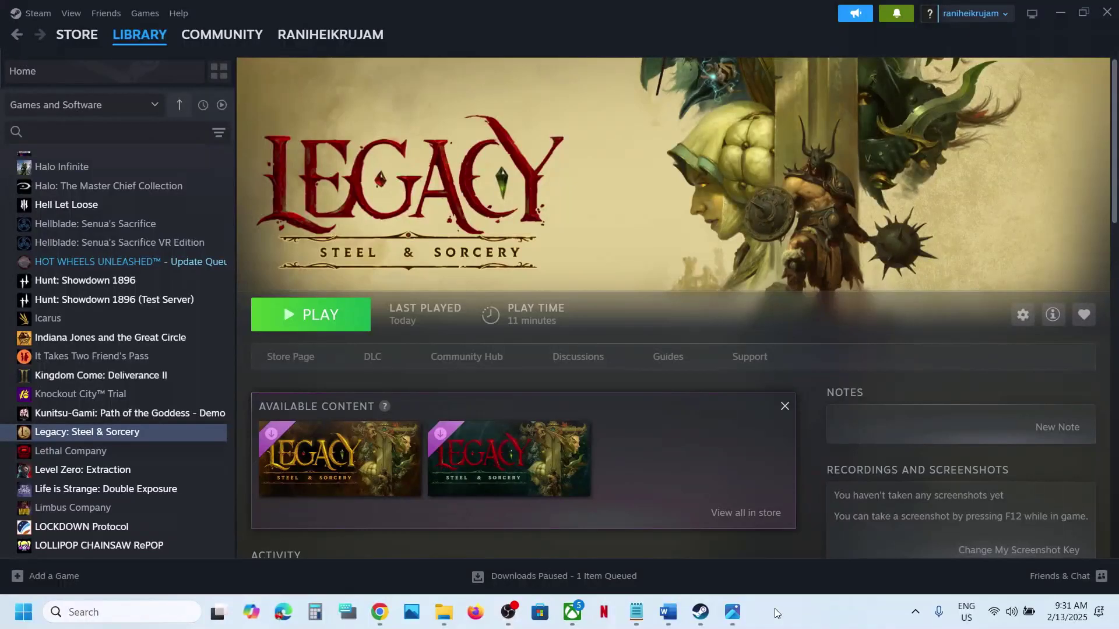
- Check the crash reporter screenshot and step notes, then exit Steam to restart it
click(733, 621)
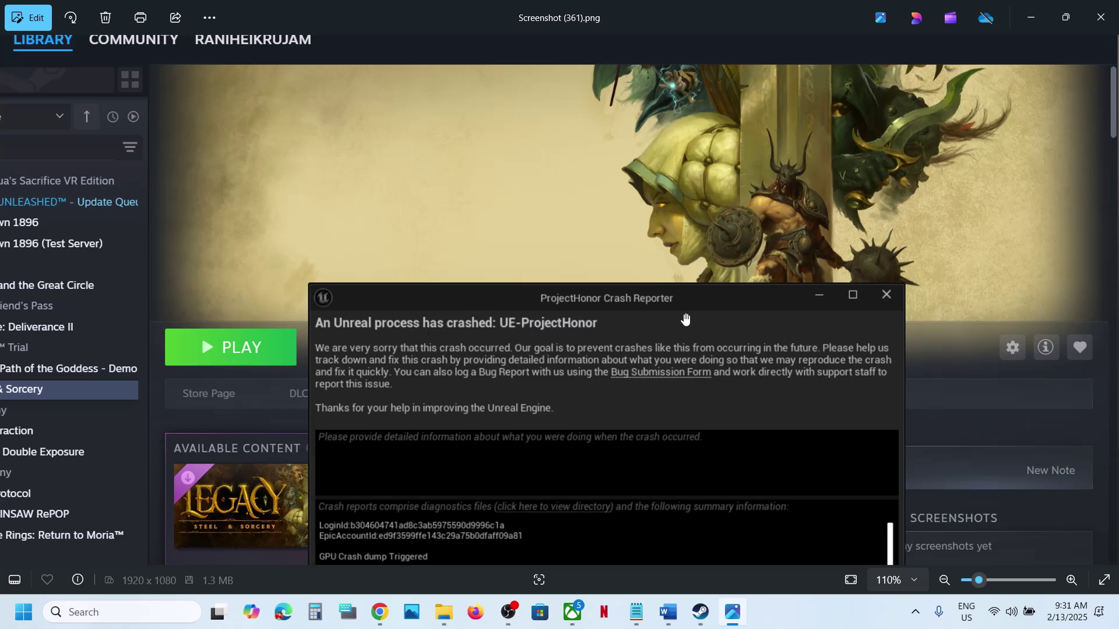
click(698, 613)
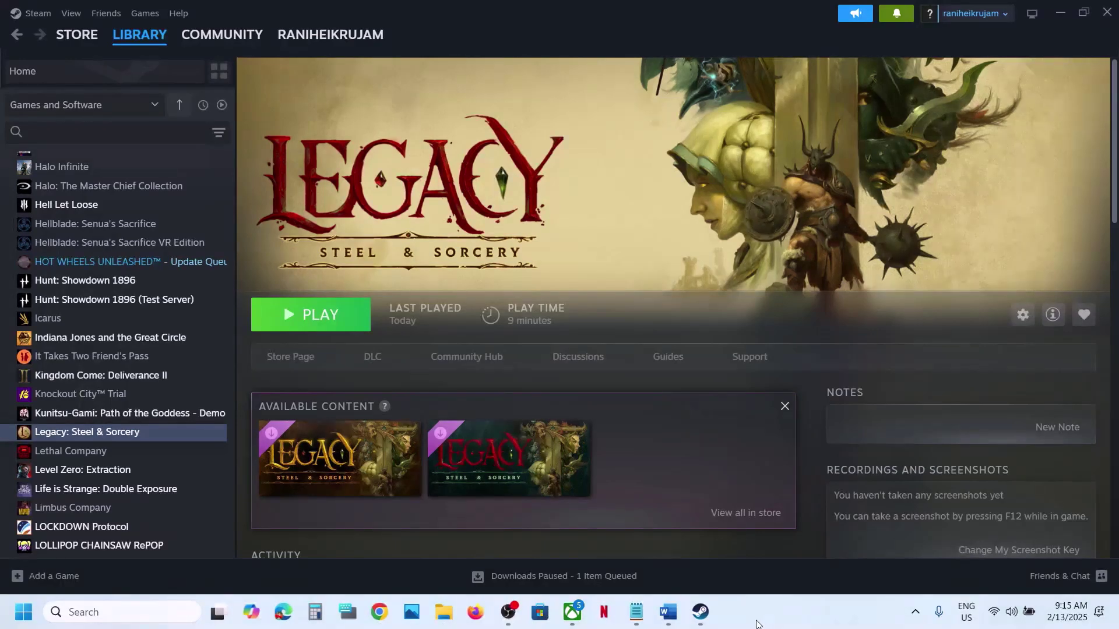
click(669, 612)
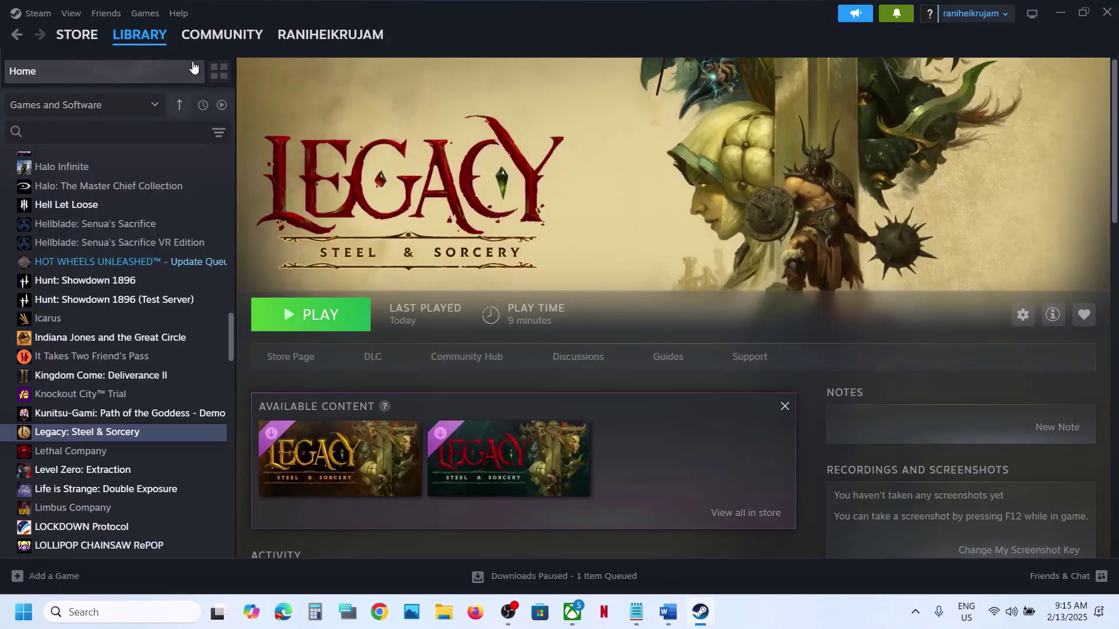
click(39, 14)
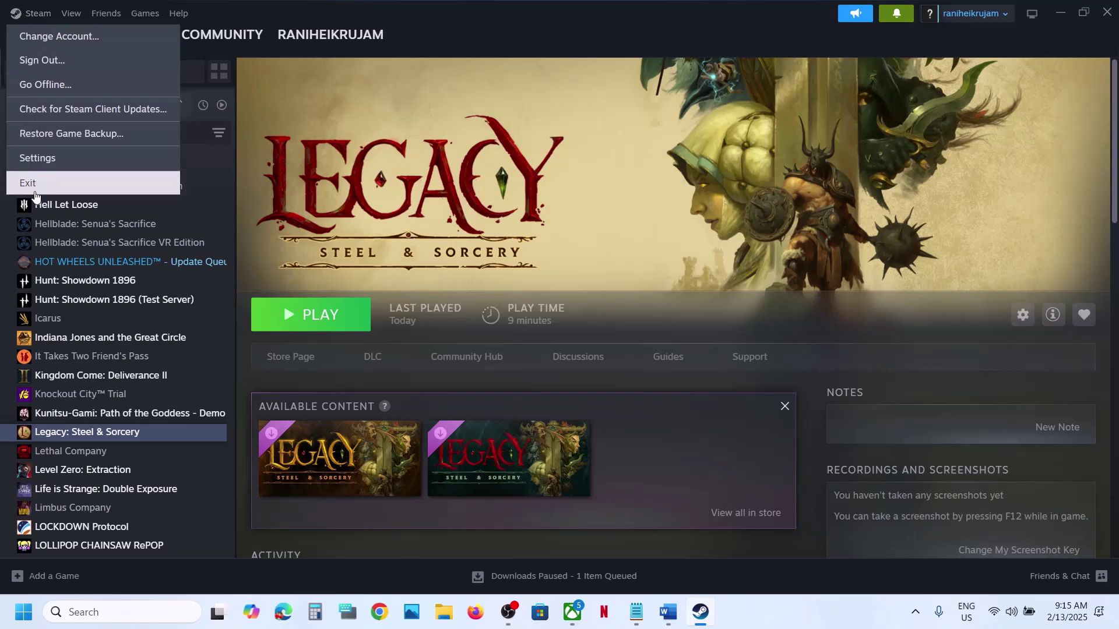
click(464, 162)
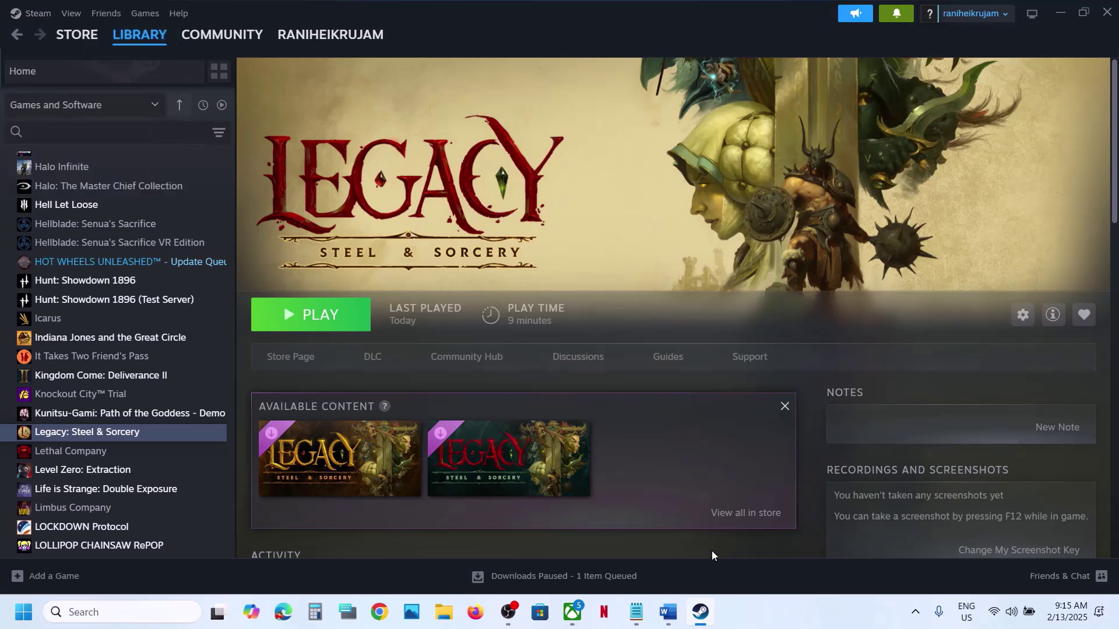
click(671, 615)
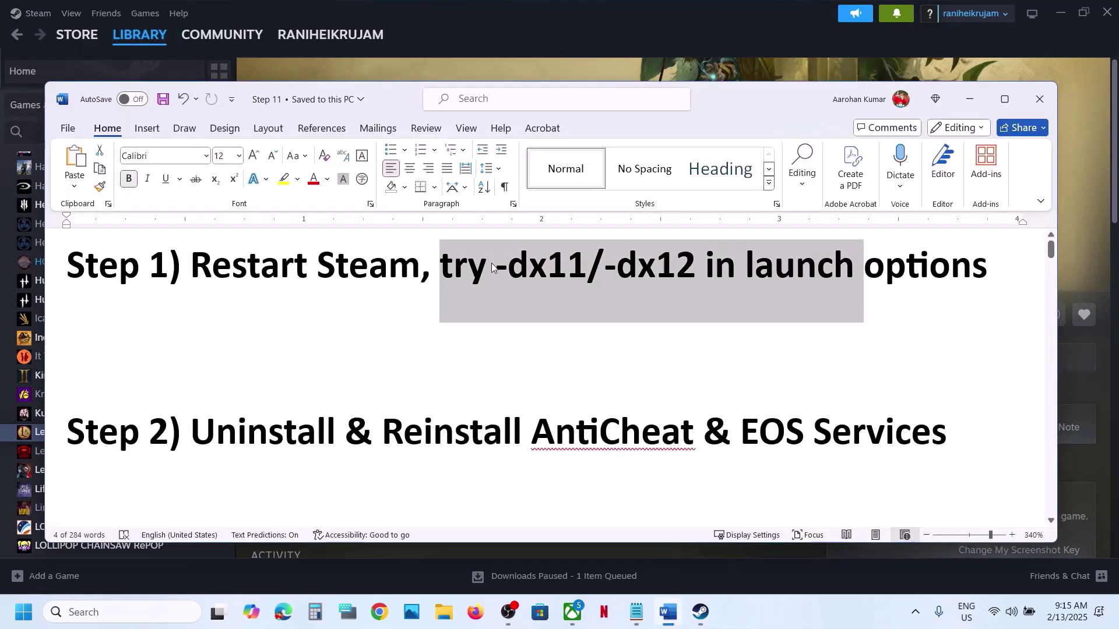
click(970, 99)
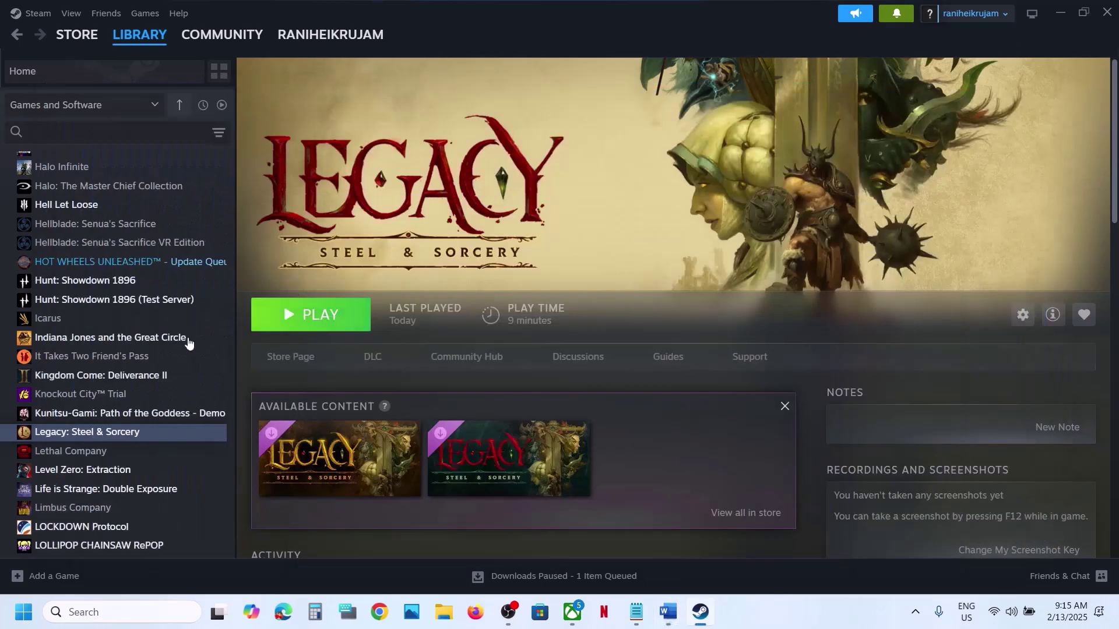
- Set Legacy: Steel & Sorcery's launch options to -dx11
right_click(124, 432)
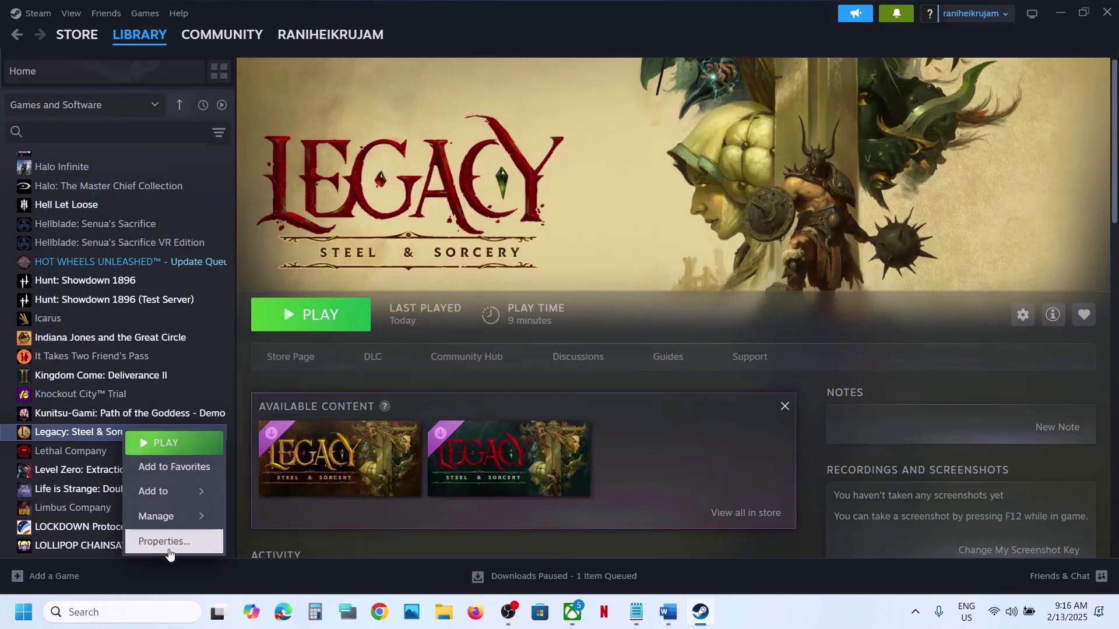
click(167, 542)
click(451, 251)
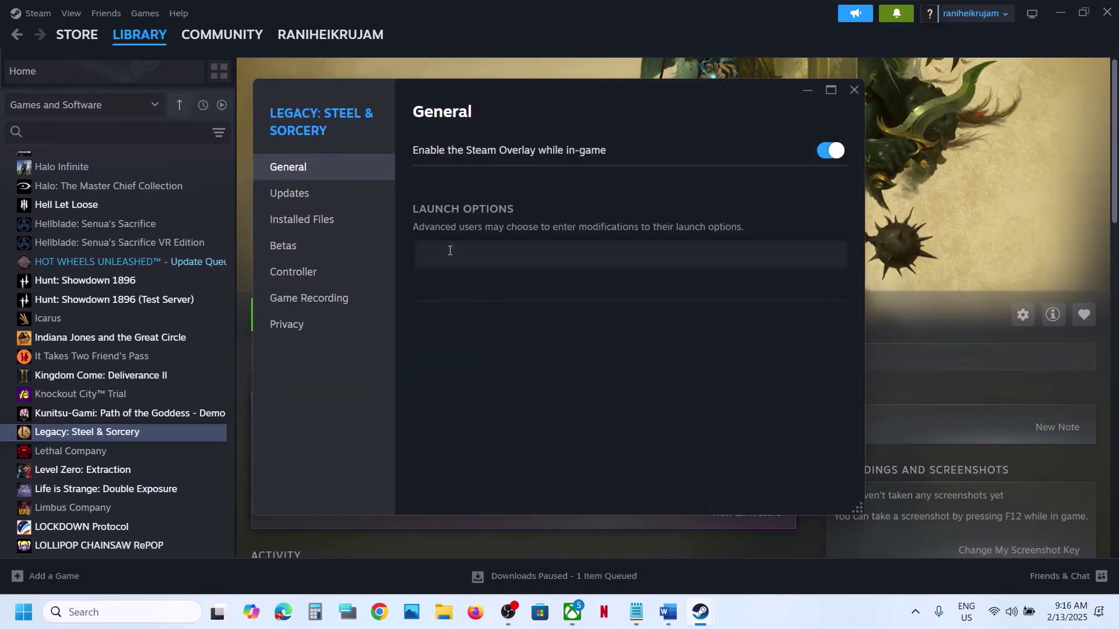
click(530, 365)
click(850, 94)
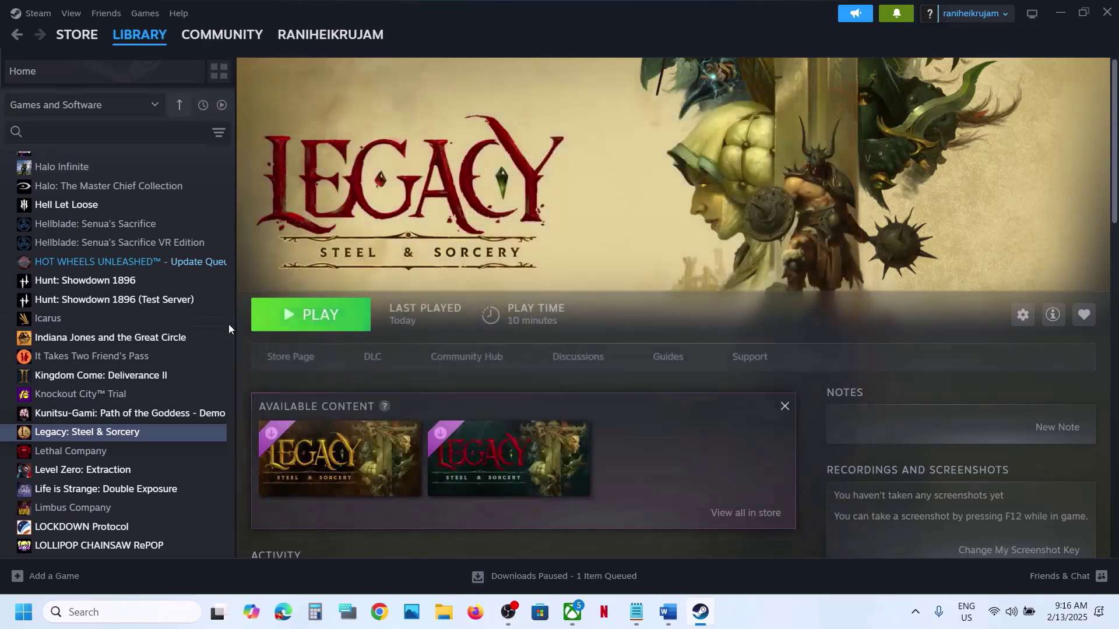
- Replace the game's launch option with -dx12
right_click(123, 432)
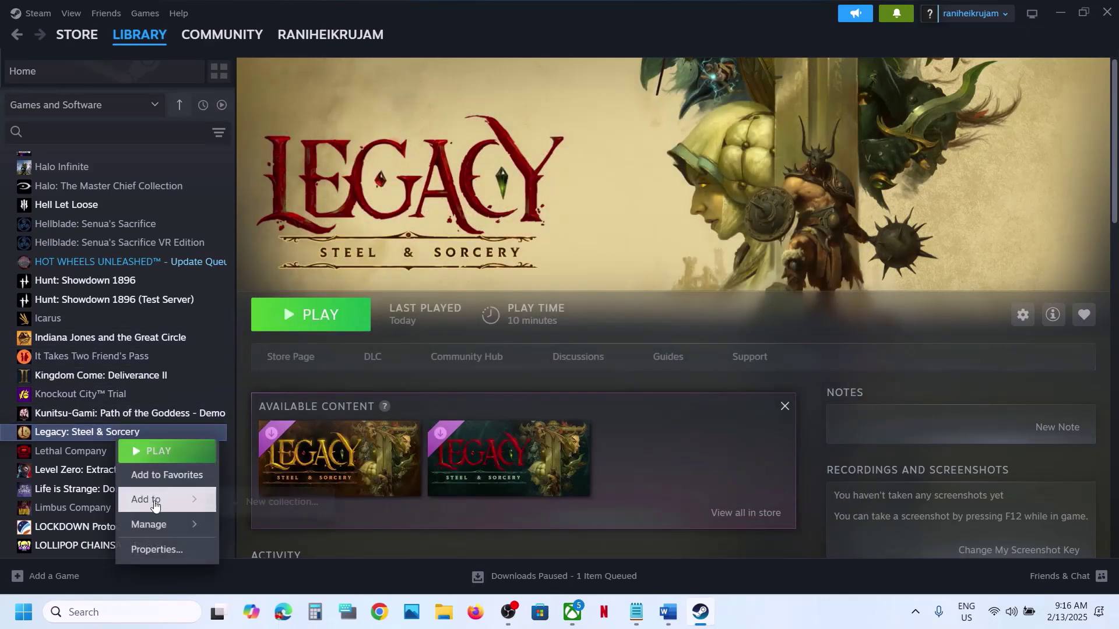
click(152, 548)
key(ctrl+a)
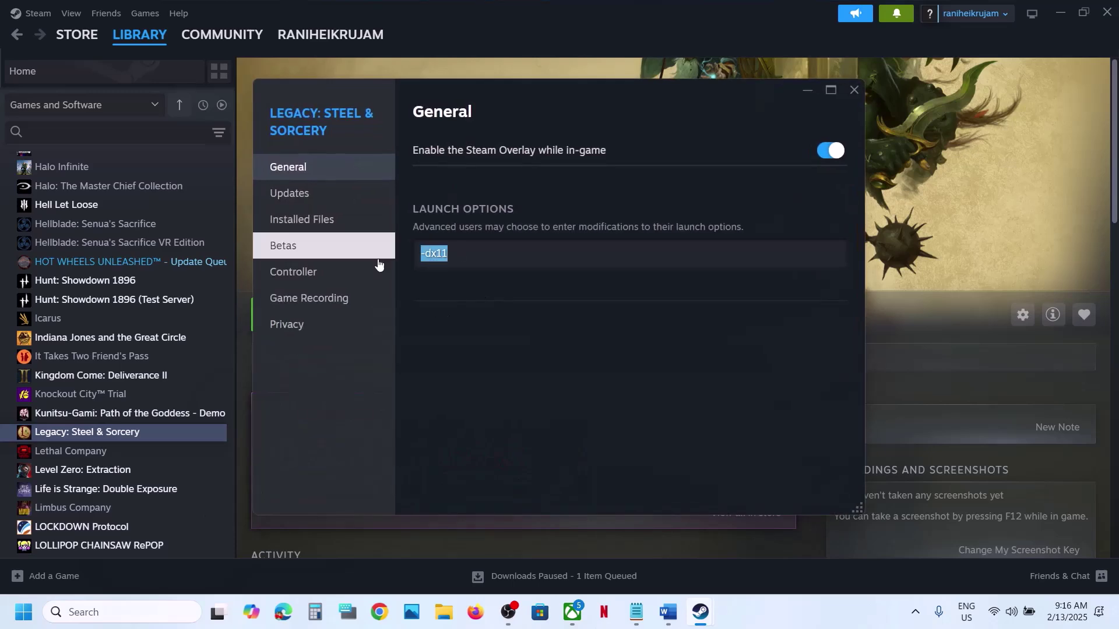
text(-)
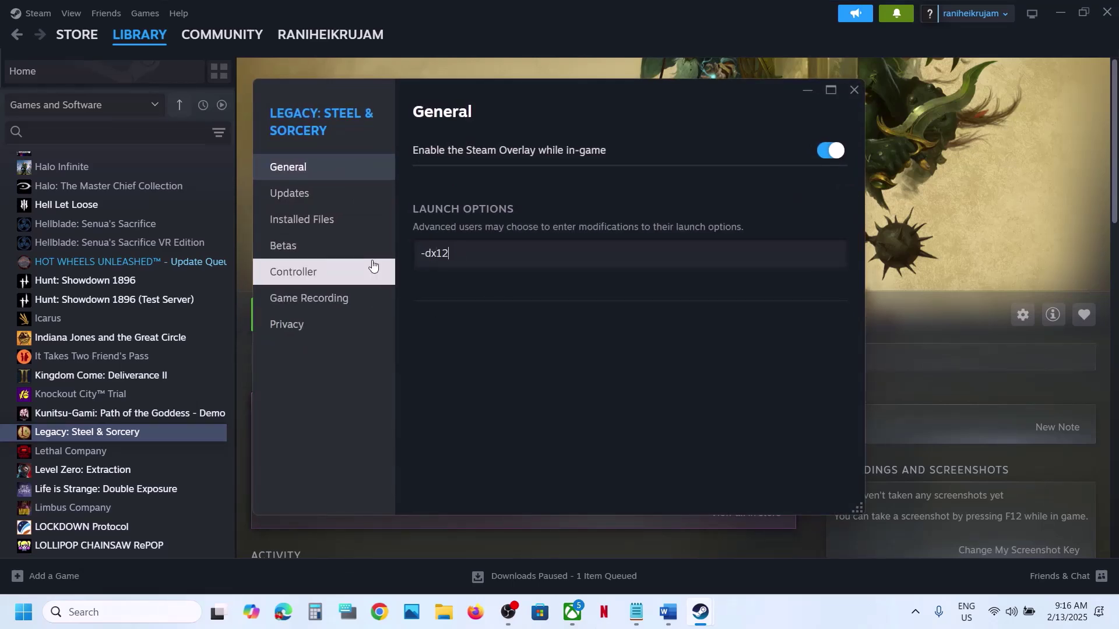
click(521, 338)
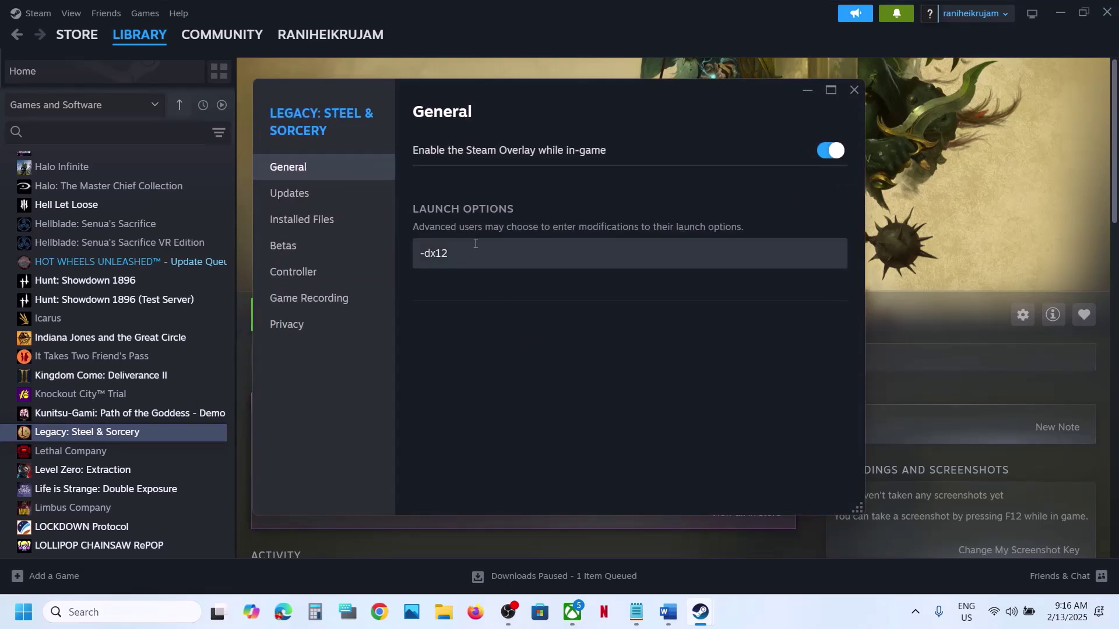
- Delete the -dx12 text so the launch options are left empty
drag(466, 247, 380, 259)
key(BackSpace)
click(649, 350)
click(855, 91)
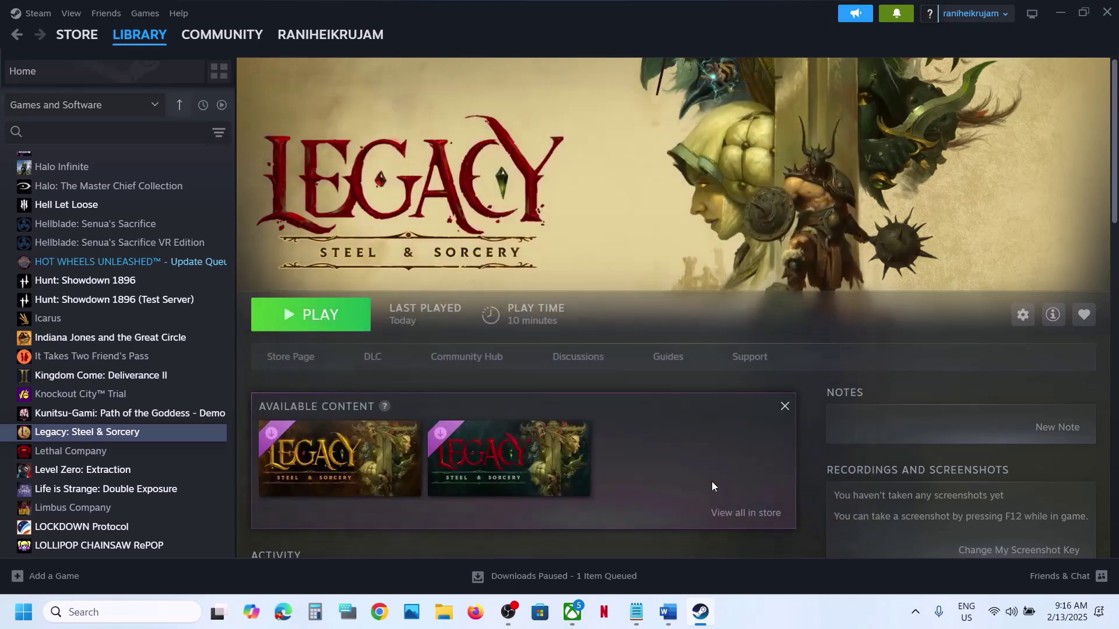
click(676, 617)
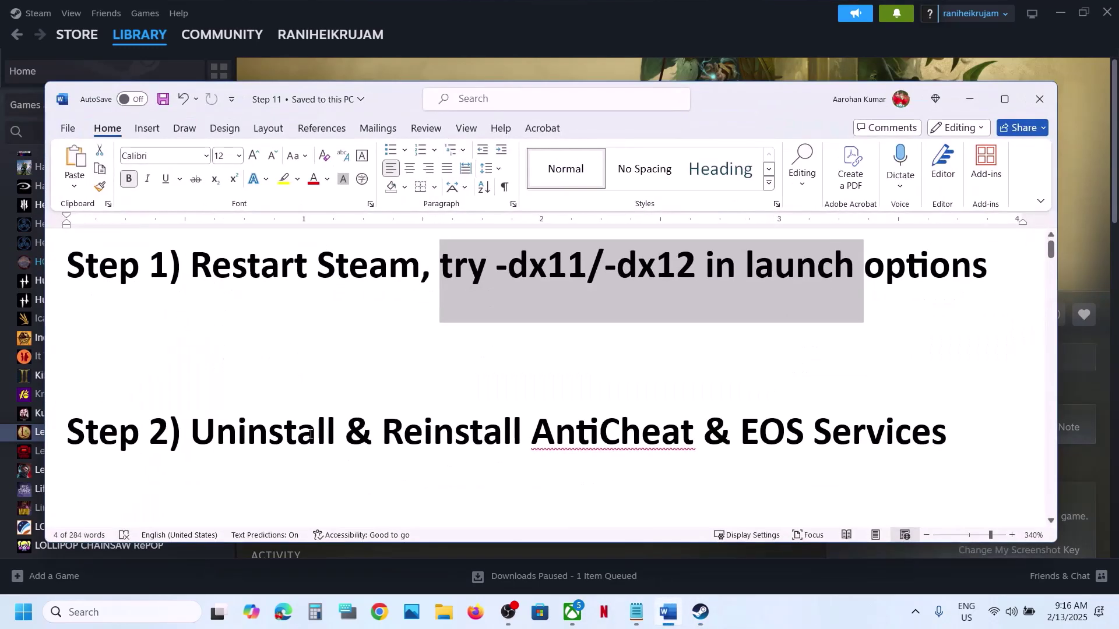
- Highlight the Step 2 line on reinstalling AntiCheat and EOS Services, then minimize Word
drag(211, 432, 956, 416)
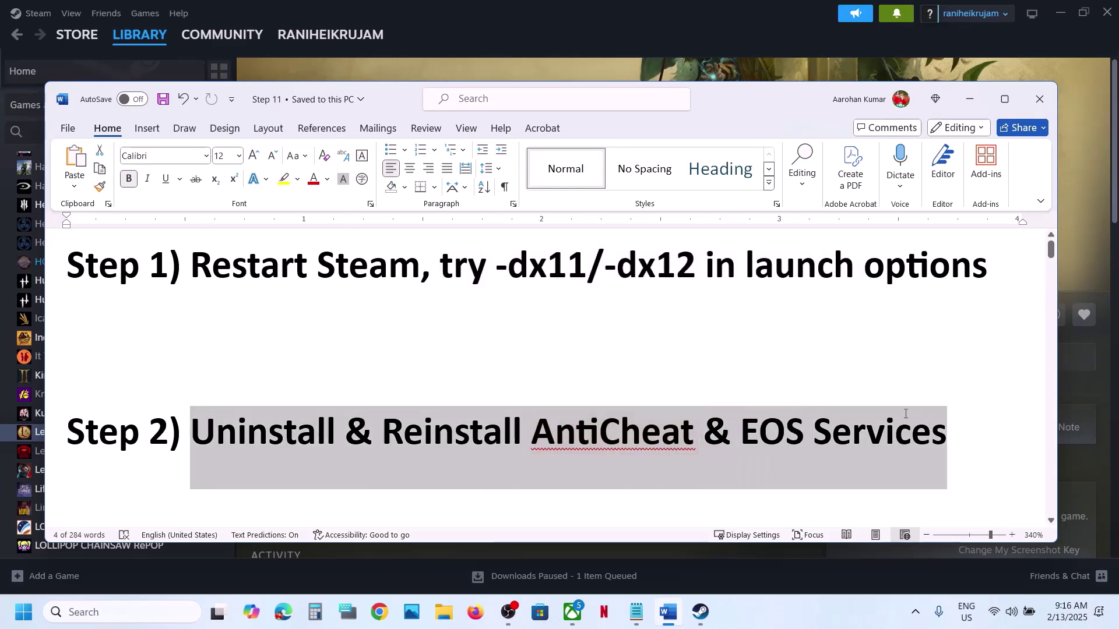
click(970, 99)
- Open the game's installed files folder and run UninstallAntiCheat as administrator
right_click(116, 432)
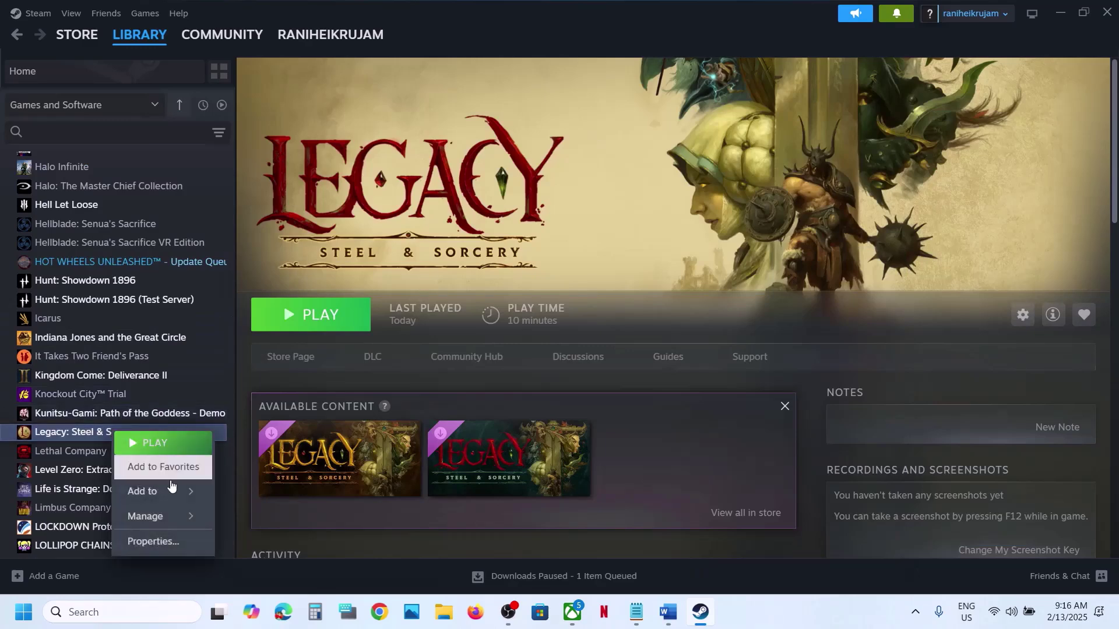
mouse_move(155, 517)
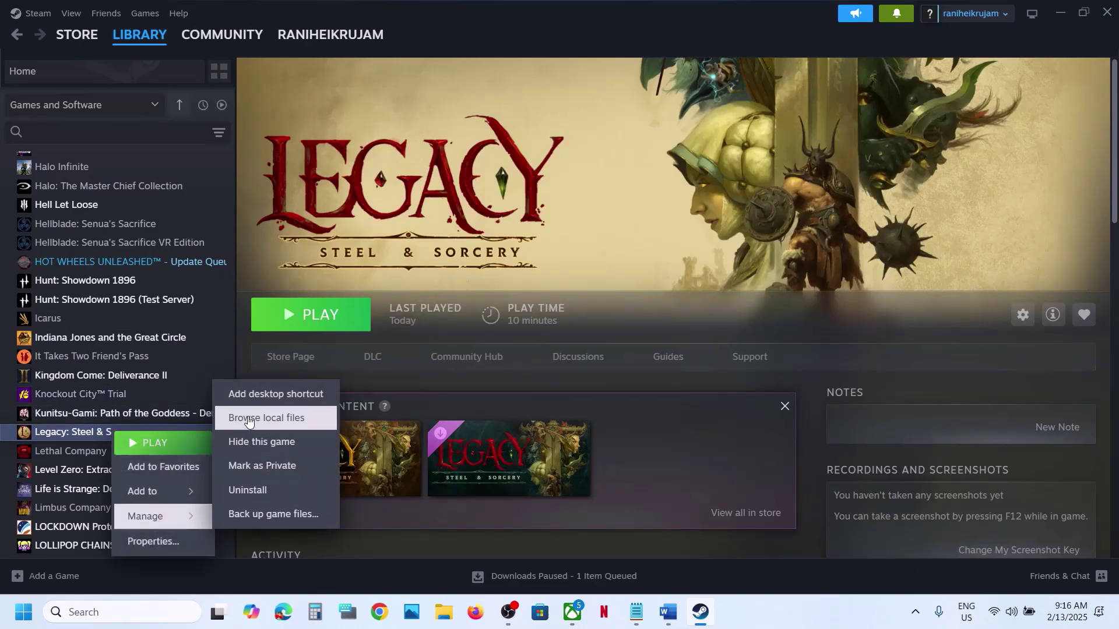
click(249, 418)
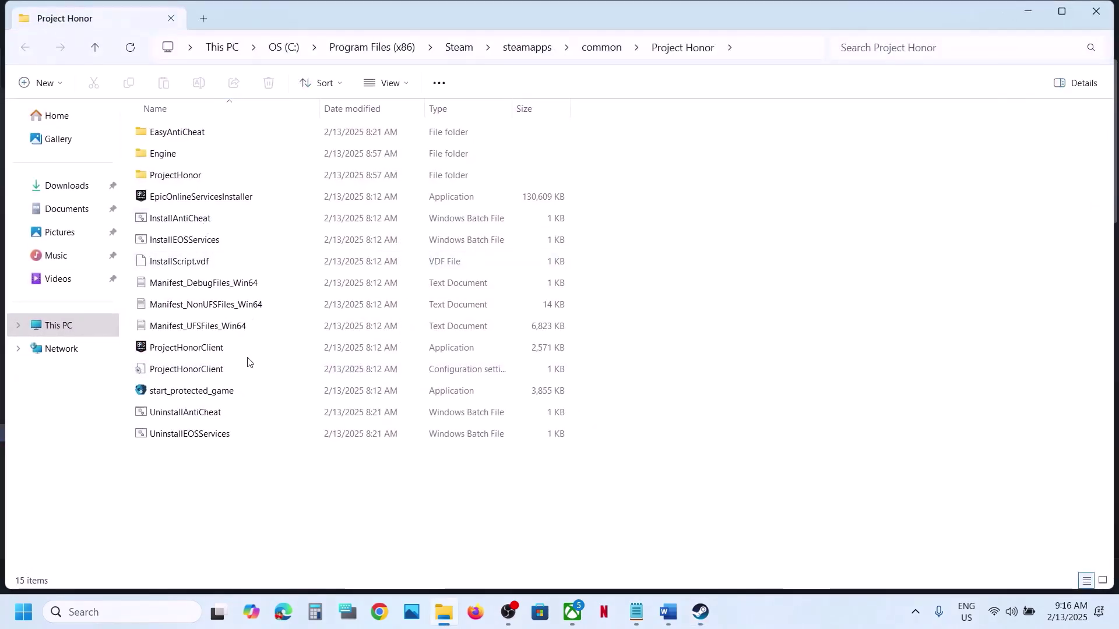
click(181, 415)
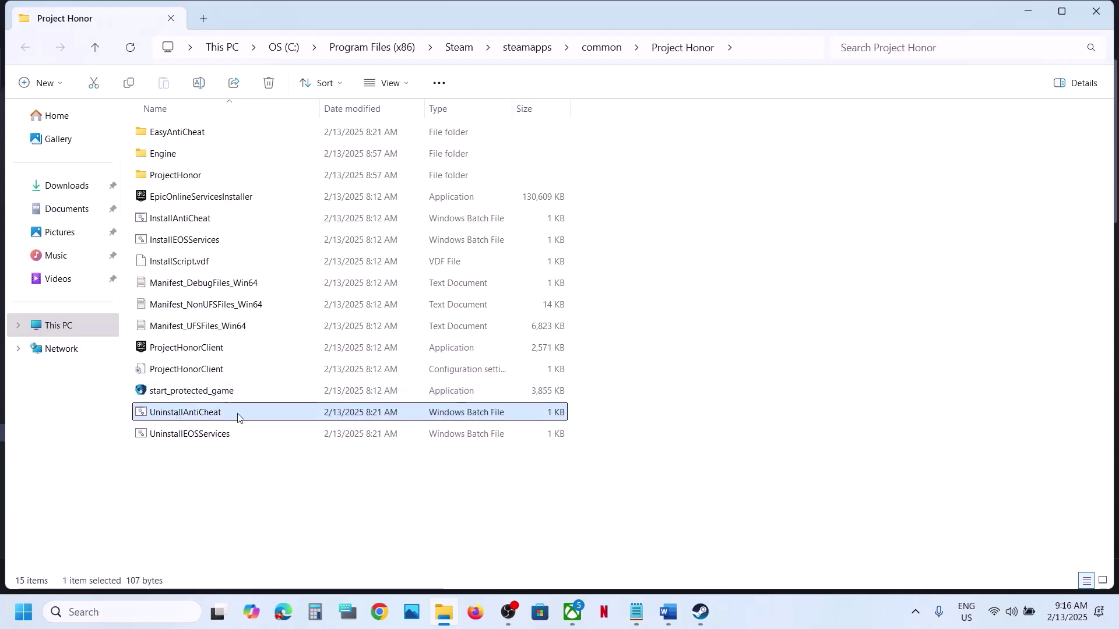
right_click(207, 419)
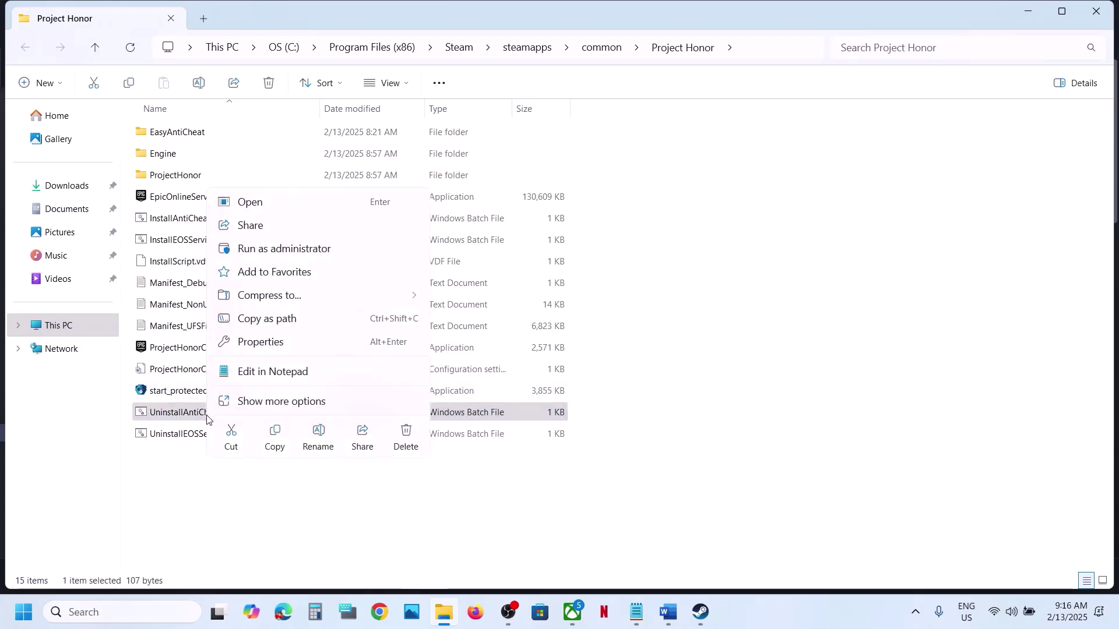
click(267, 251)
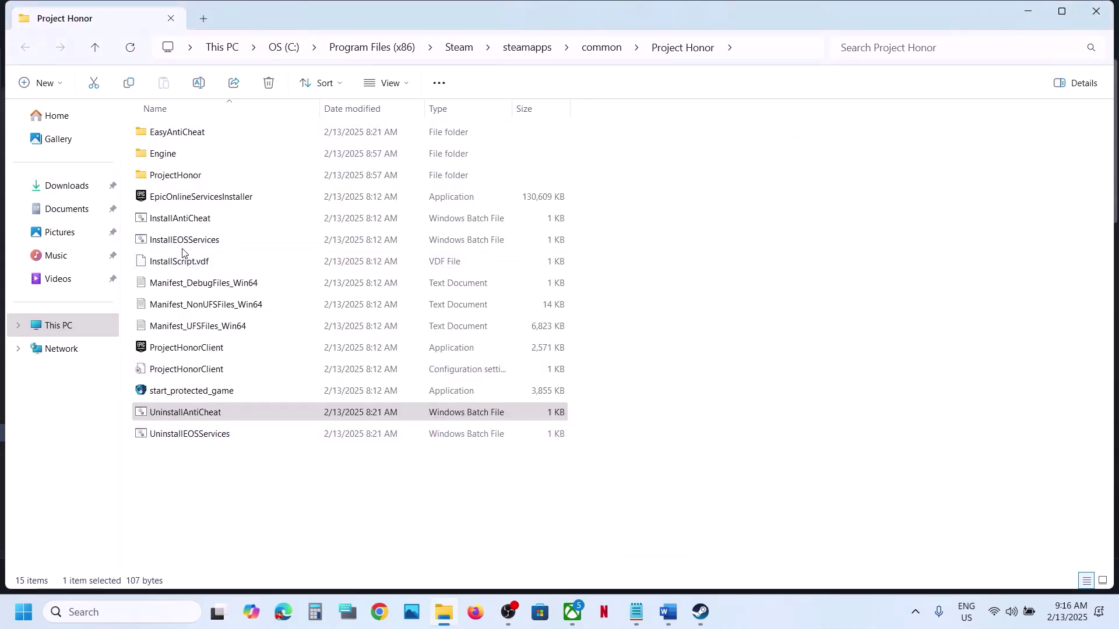
- Run InstallAntiCheat and then UninstallEOSServices as administrator
click(190, 224)
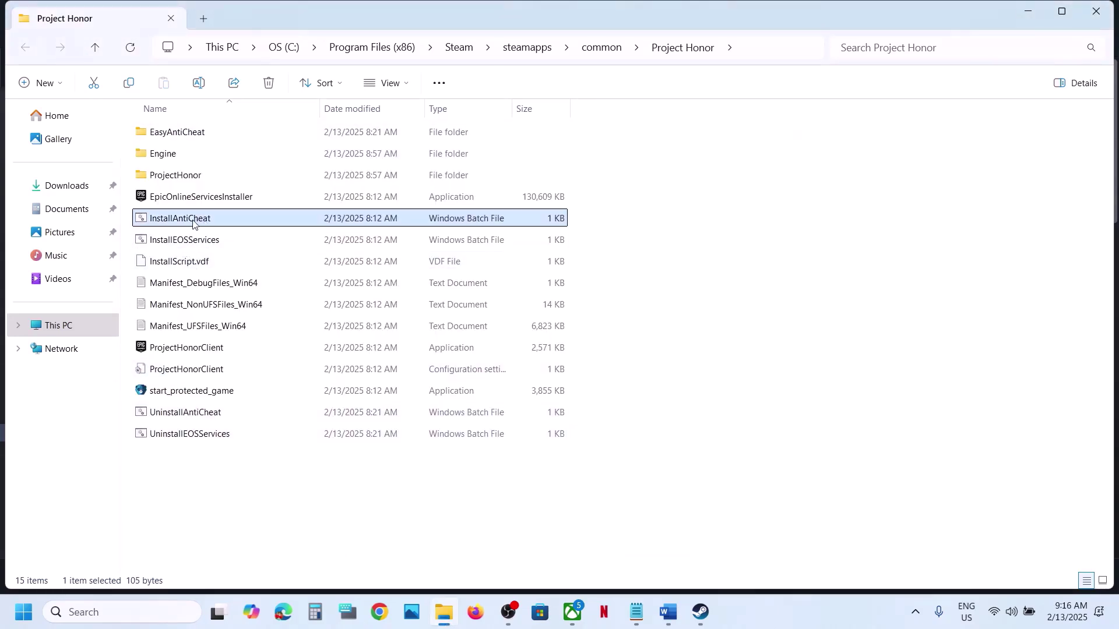
right_click(187, 224)
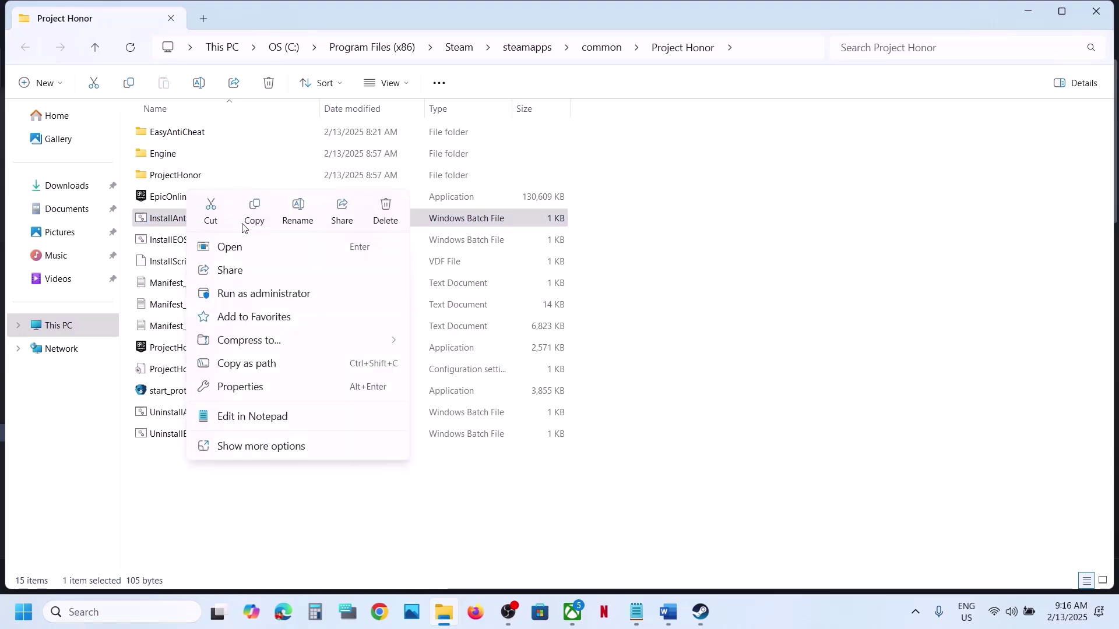
click(254, 295)
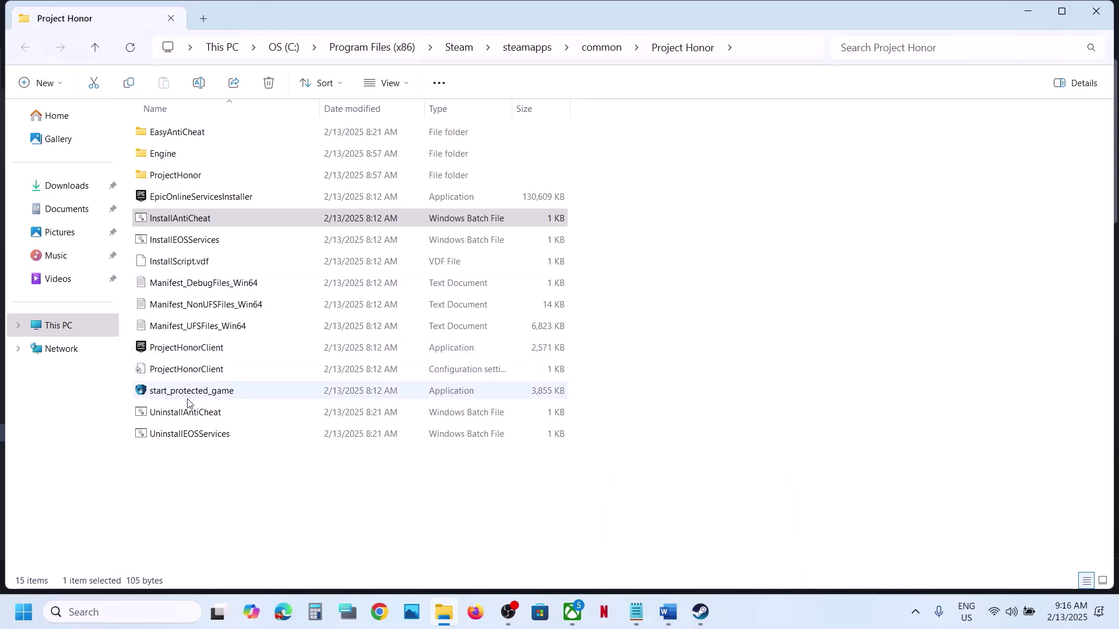
click(194, 438)
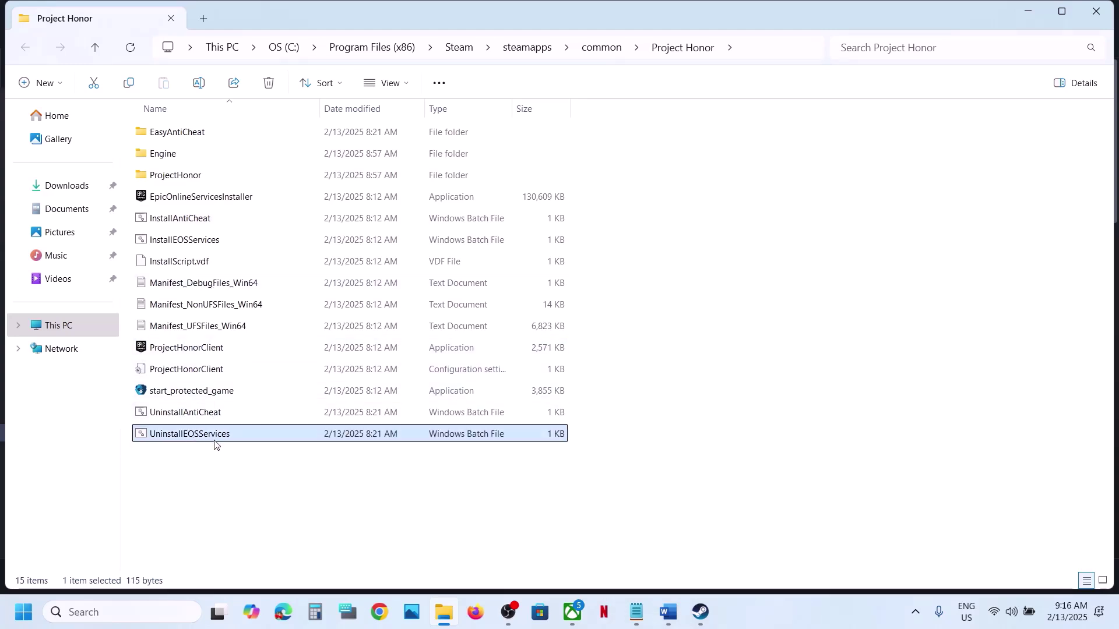
right_click(214, 444)
click(309, 273)
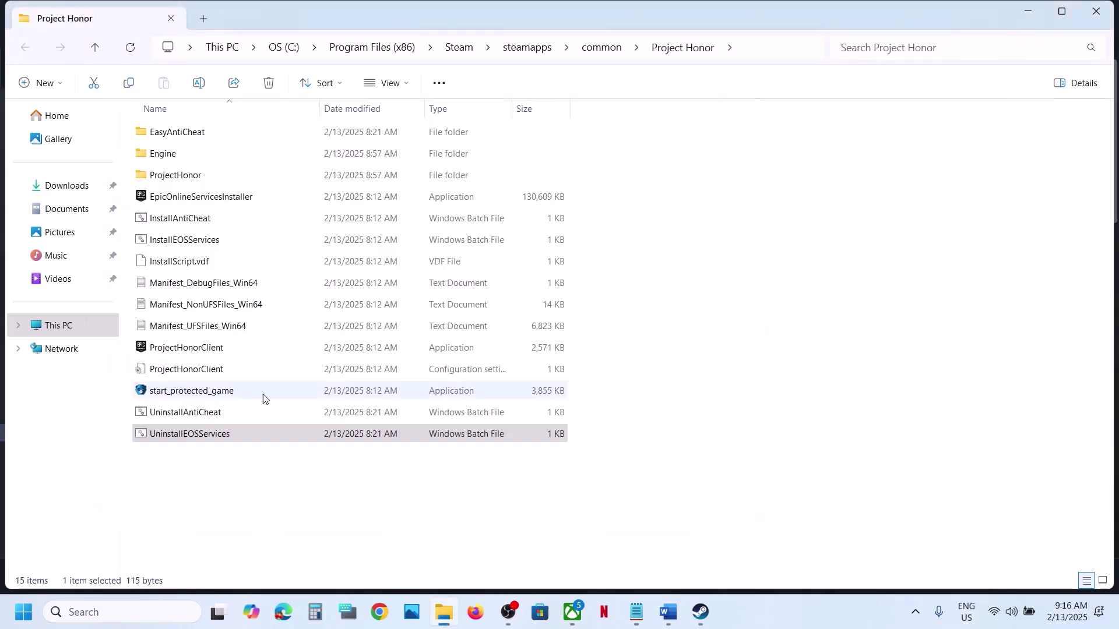
- Run InstallEOSServices and UninstallAntiCheat as administrator, then return to the Steam library
click(175, 242)
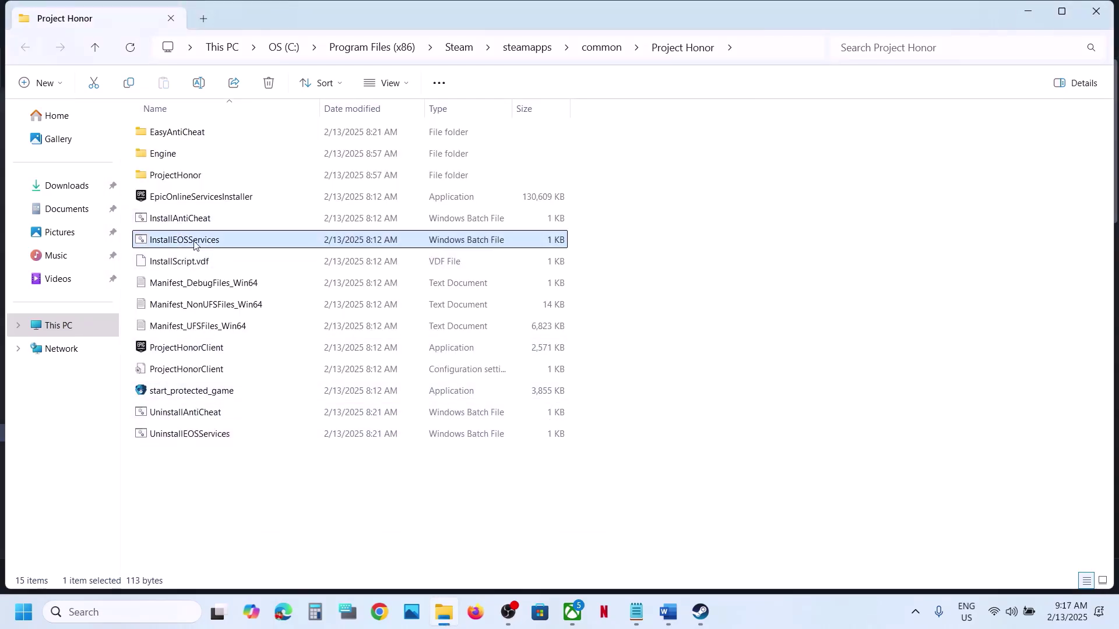
right_click(198, 243)
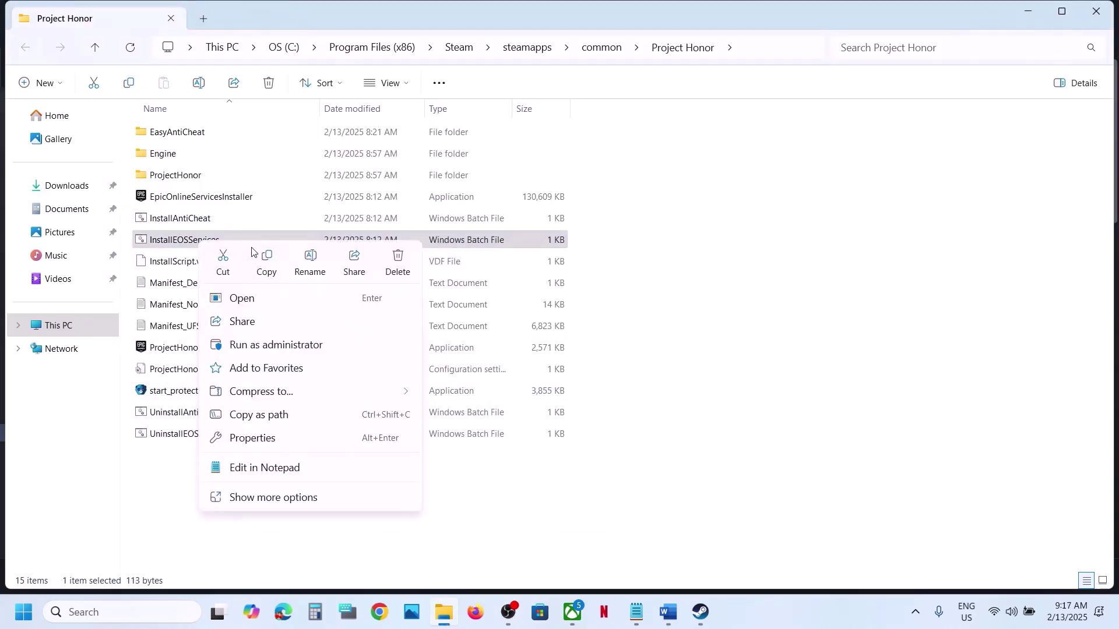
click(257, 345)
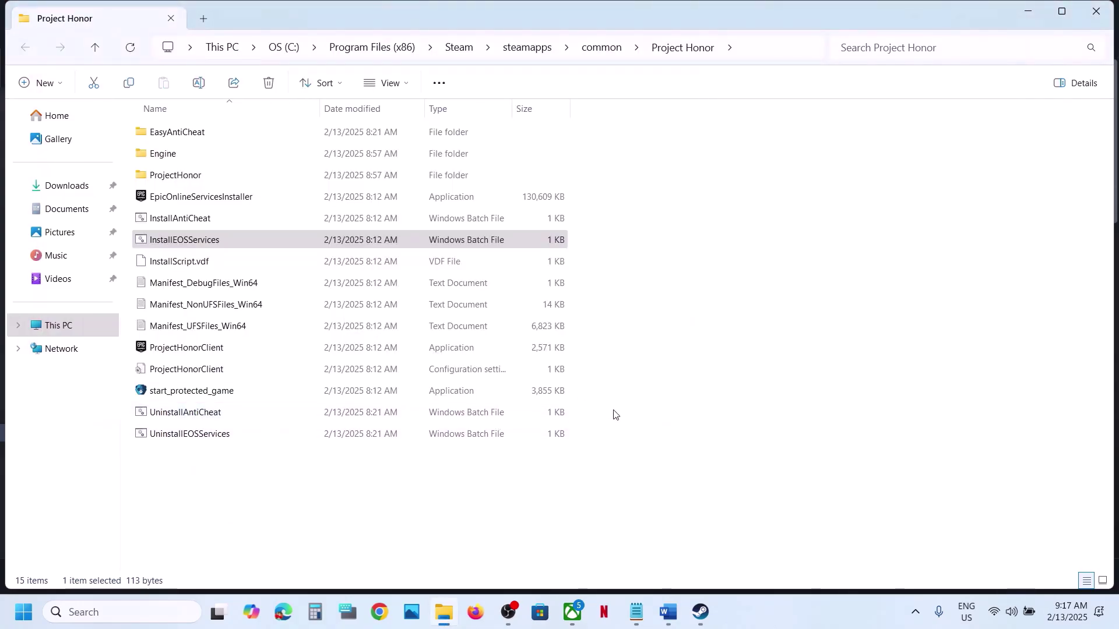
click(215, 412)
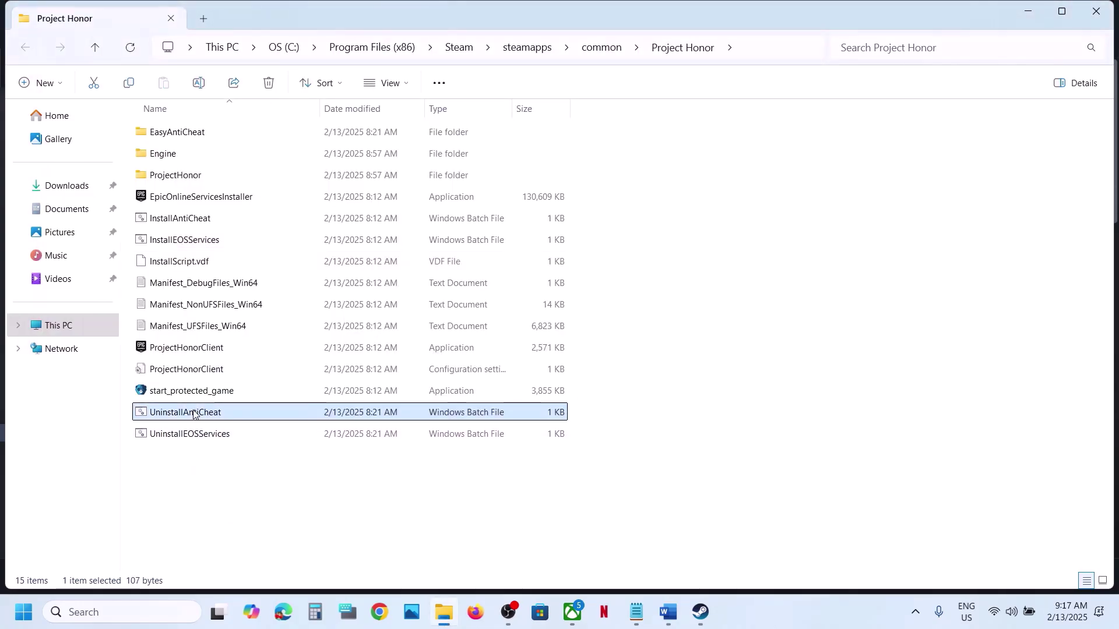
right_click(216, 411)
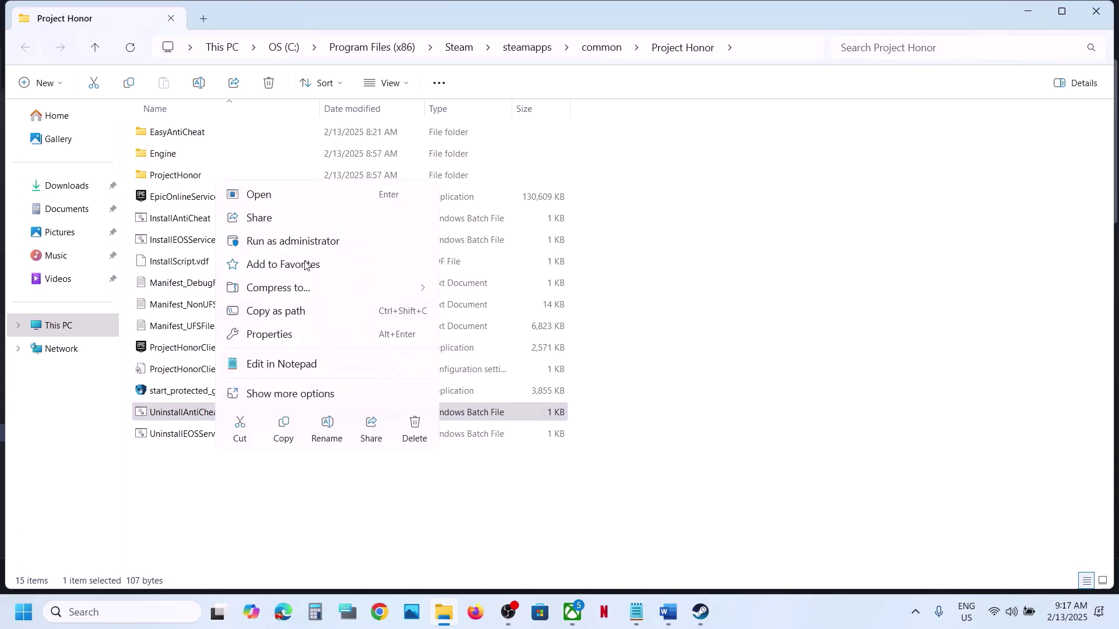
click(283, 242)
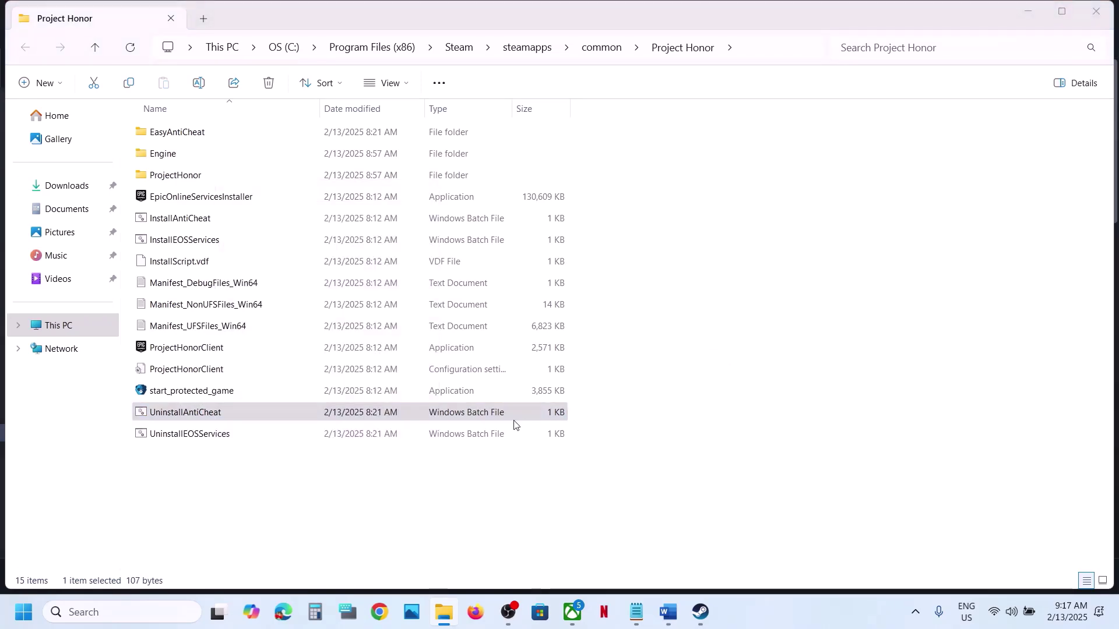
click(701, 611)
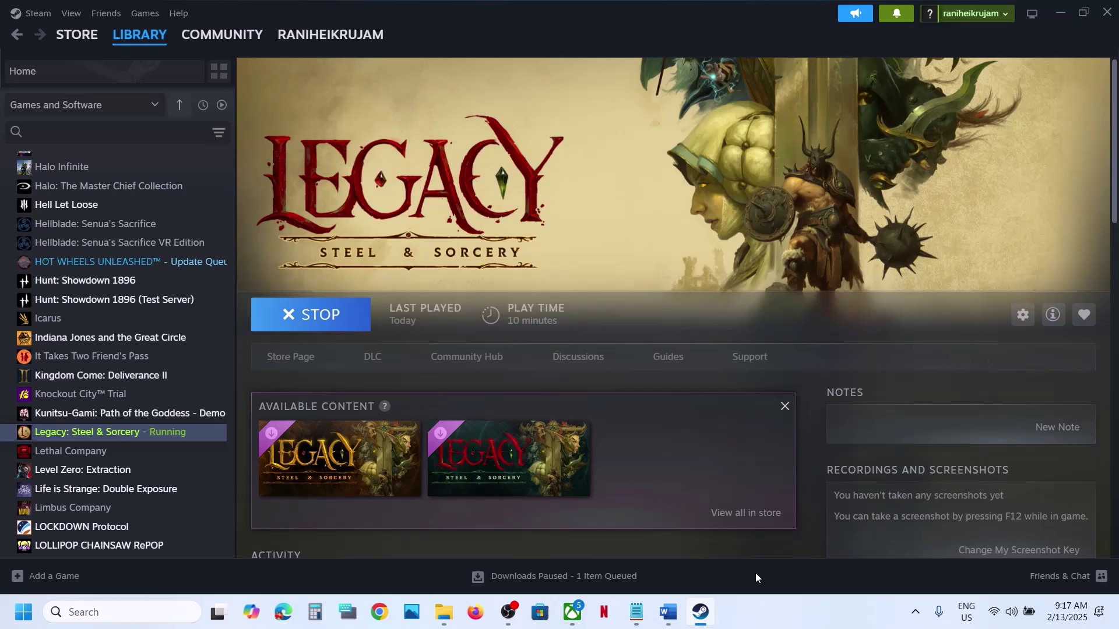
- Launch Legacy: Steel & Sorcery until Easy Anti-Cheat loads, then return to the Word guide
click(816, 617)
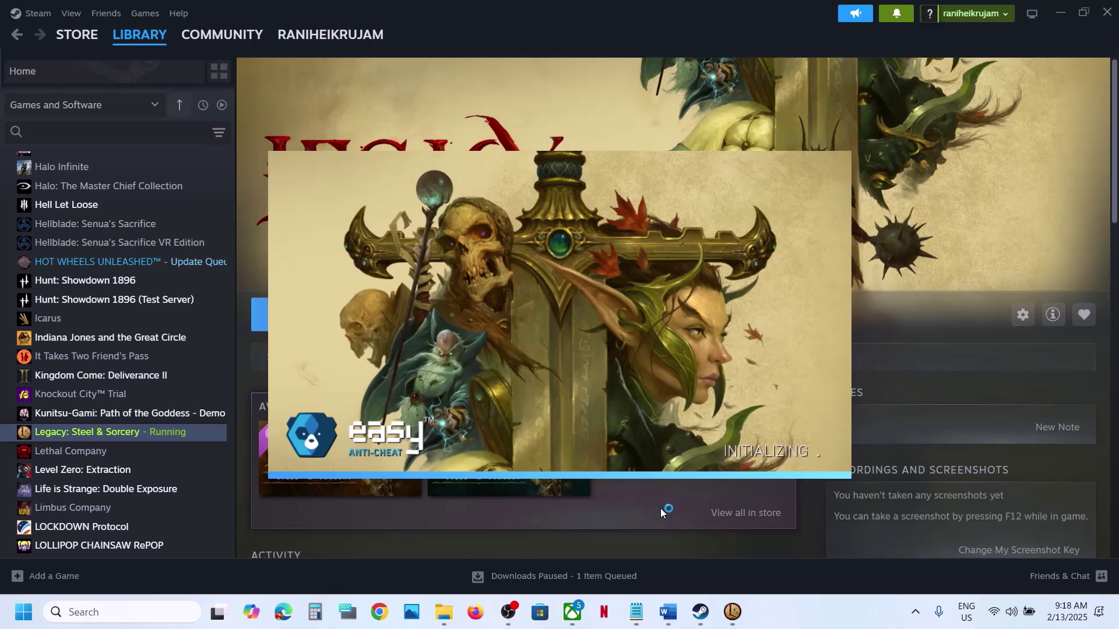
click(668, 612)
- Under Step 3, break the AMD support link onto its own line below the NVIDIA link
scroll(385, 379, down, 2)
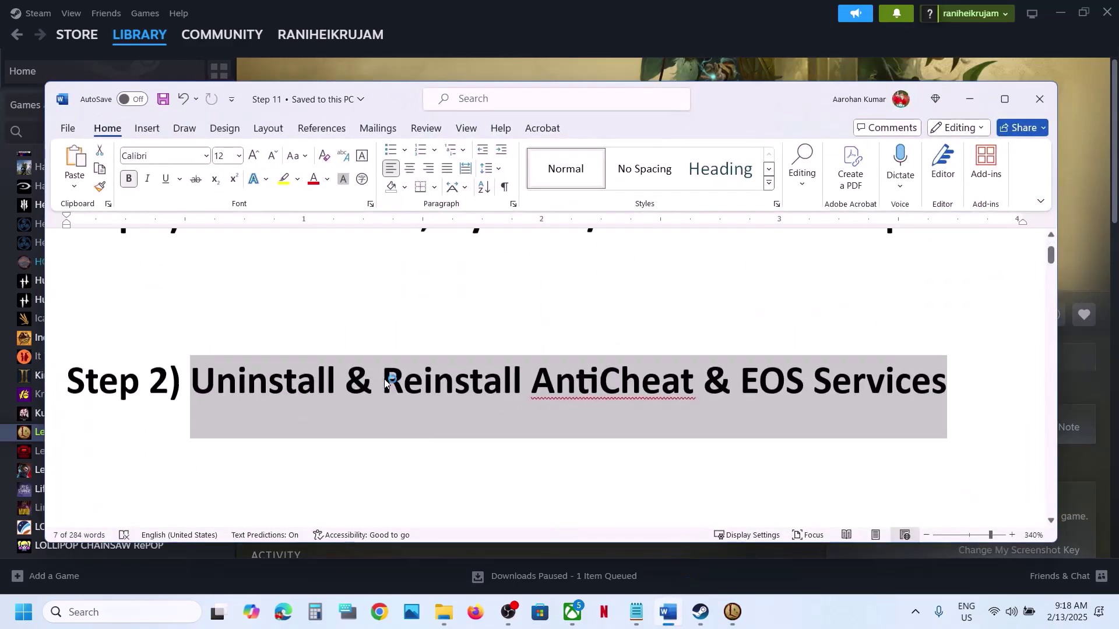
scroll(385, 379, down, 2)
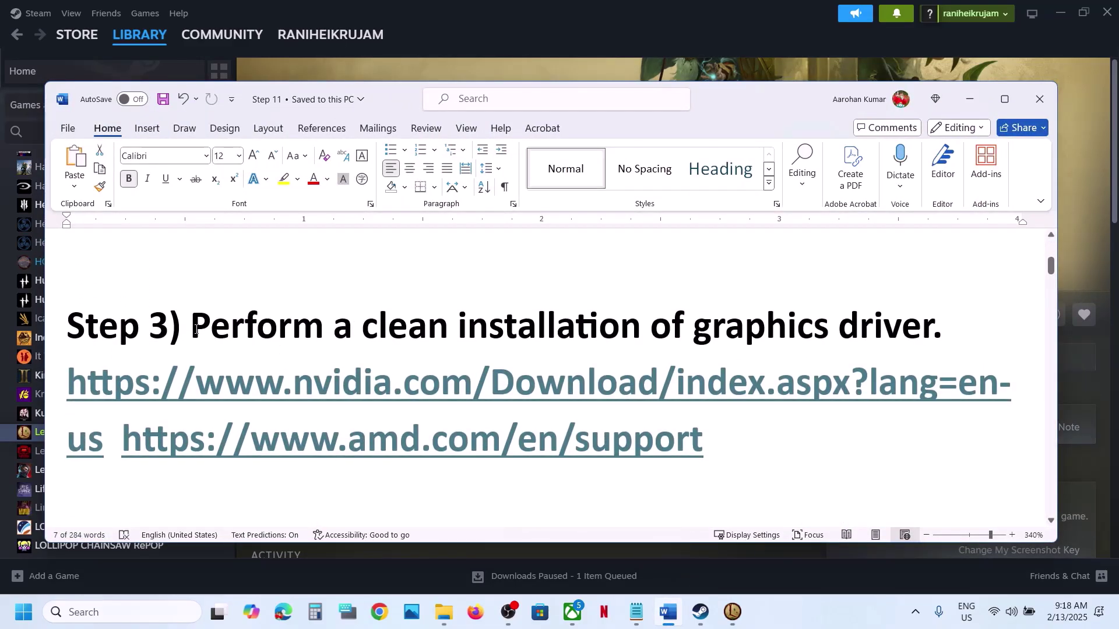
drag(195, 329, 916, 337)
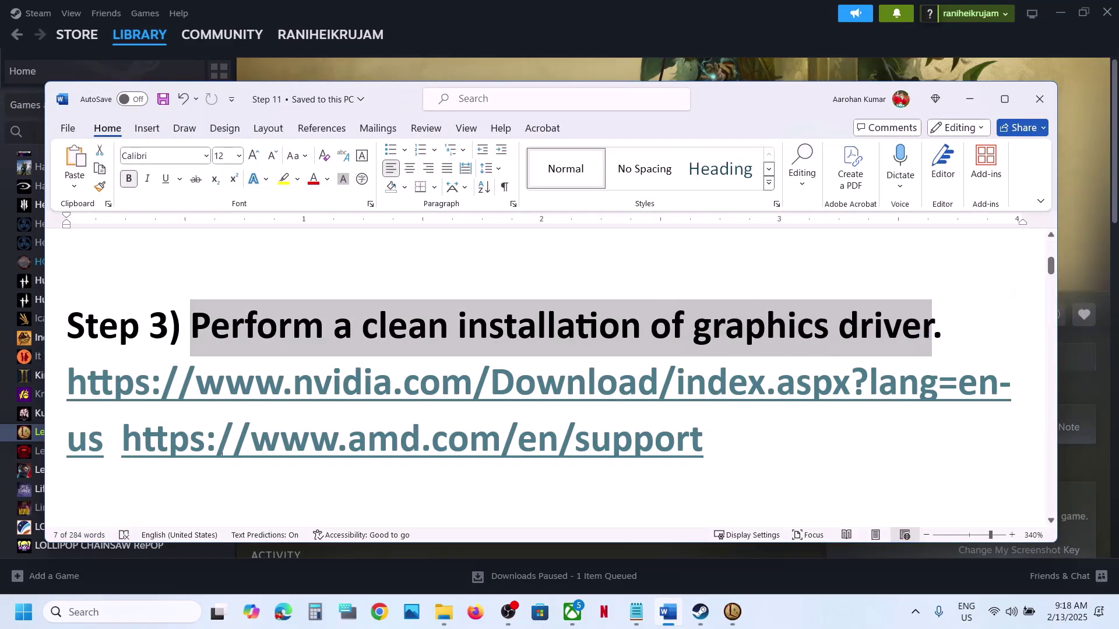
click(121, 438)
key(Return)
scroll(120, 438, down, 1)
scroll(338, 348, up, 2)
click(338, 348)
scroll(338, 348, down, 1)
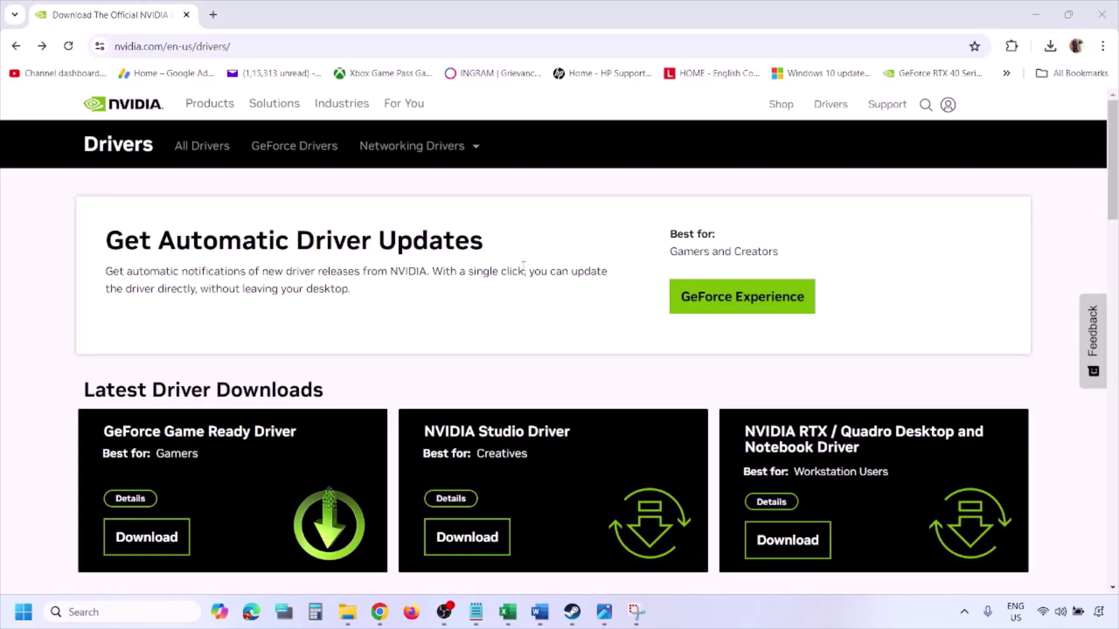
- Run the manual driver search for the RTX 3050 Laptop GPU with Windows 11 selected
scroll(261, 357, down, 8)
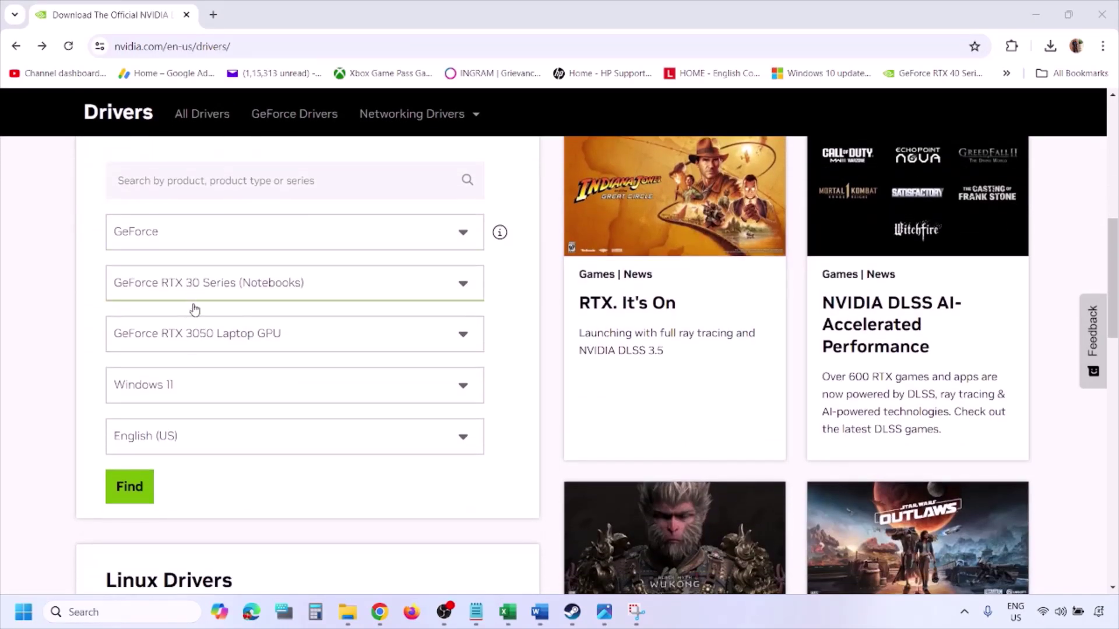
click(185, 390)
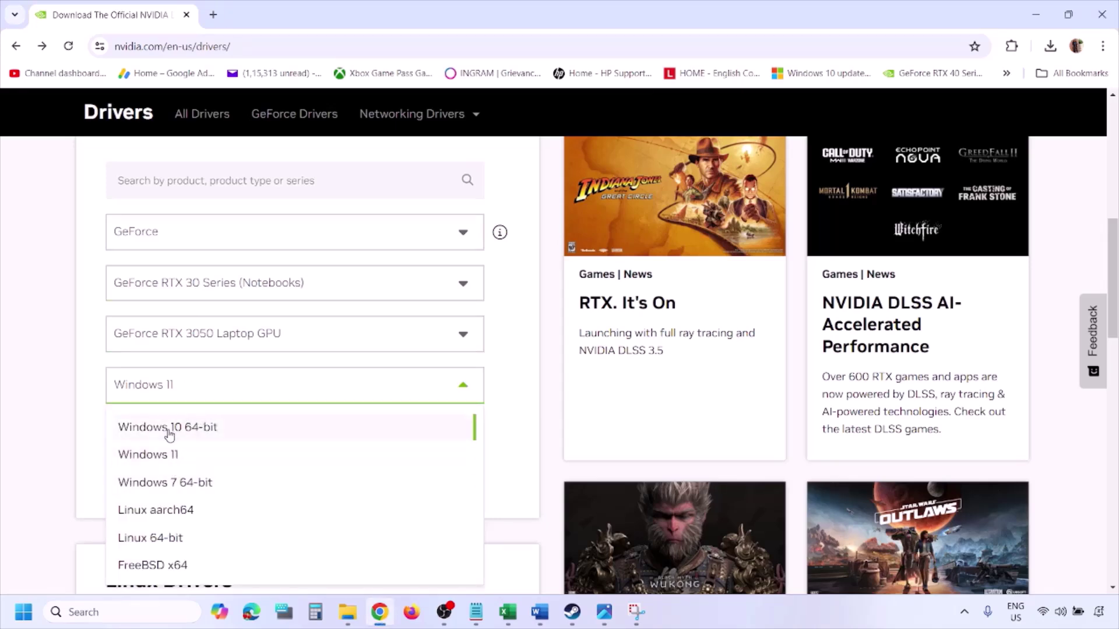
click(165, 454)
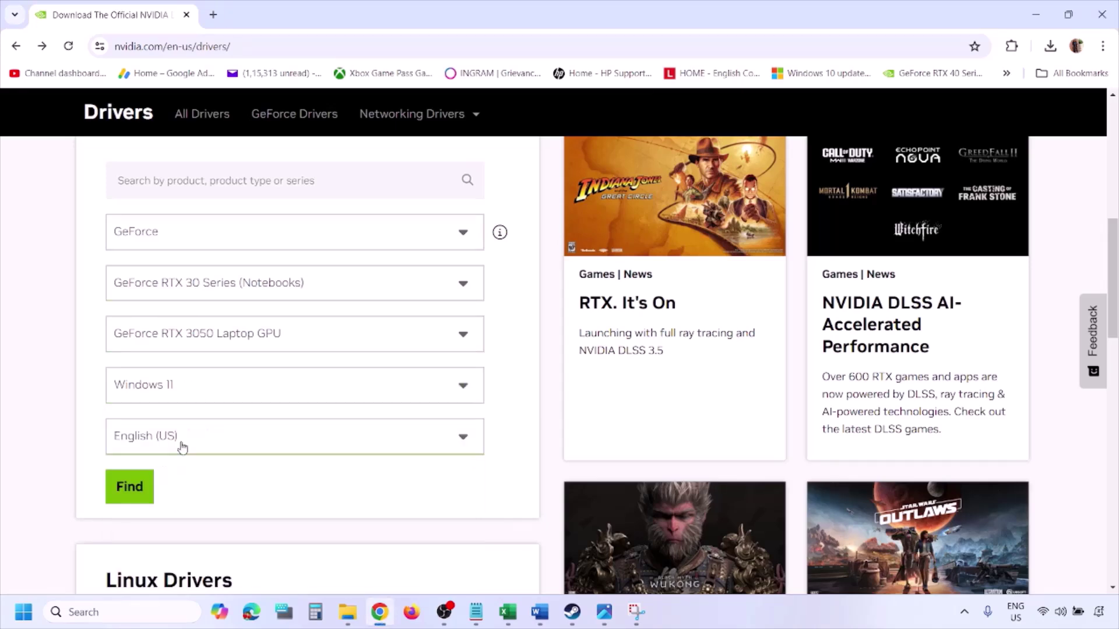
click(130, 487)
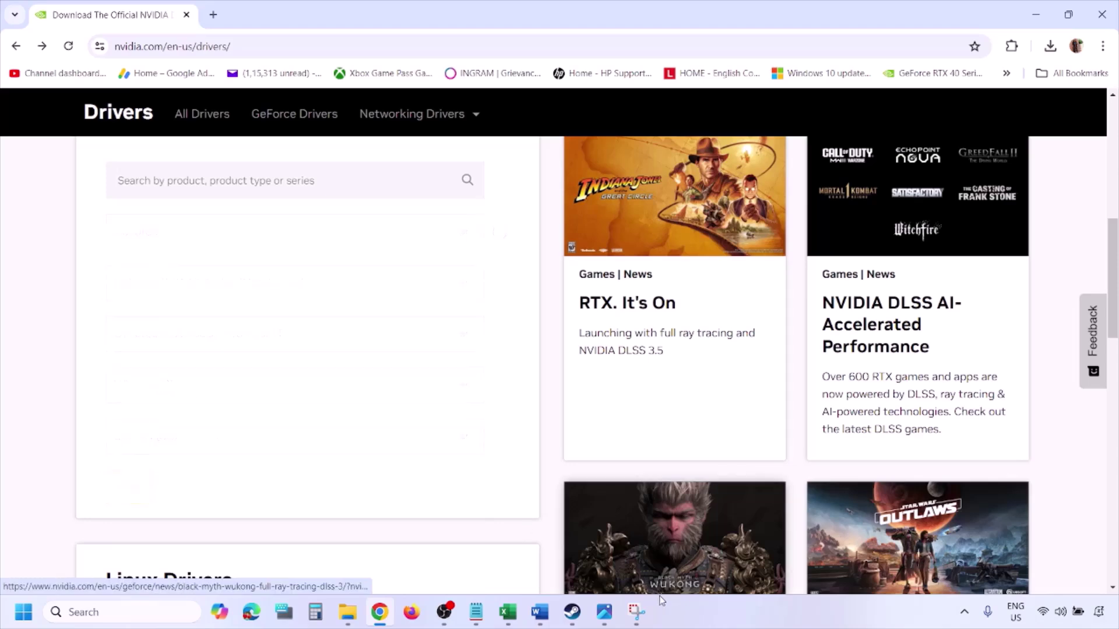
click(604, 614)
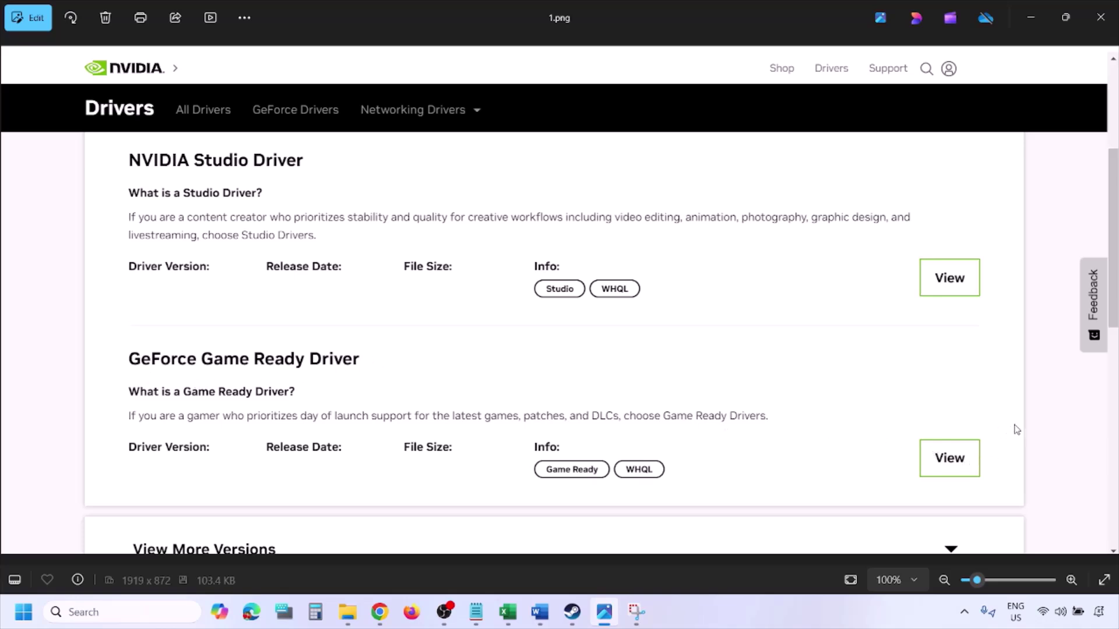
- Page from 1.png to 5.png, the custom clean-installation options, then open the power menu
key(Right)
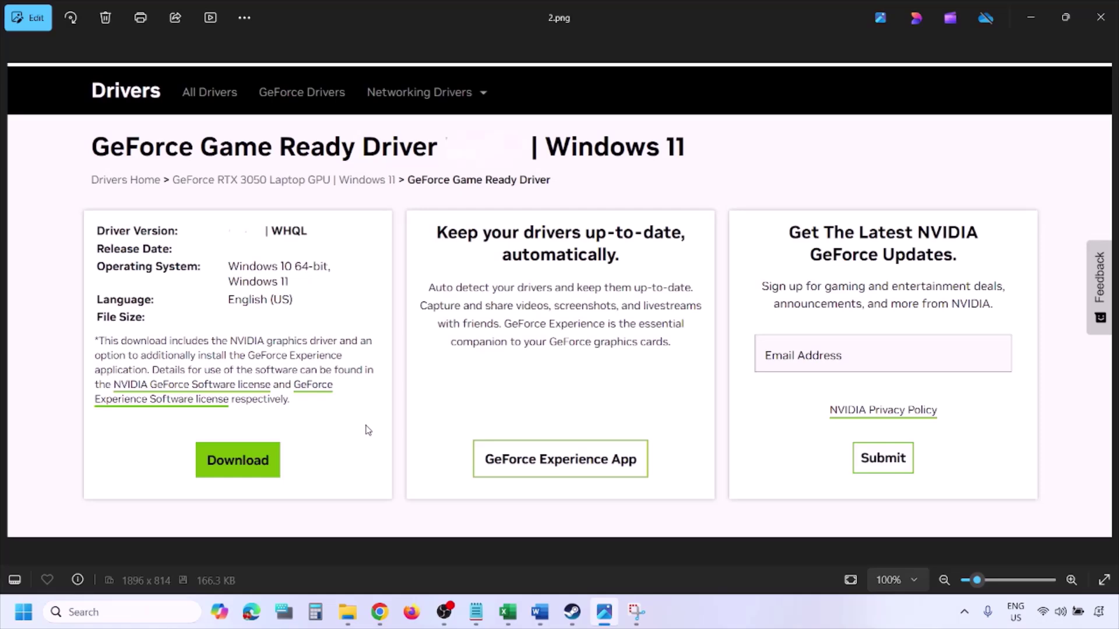
key(Right)
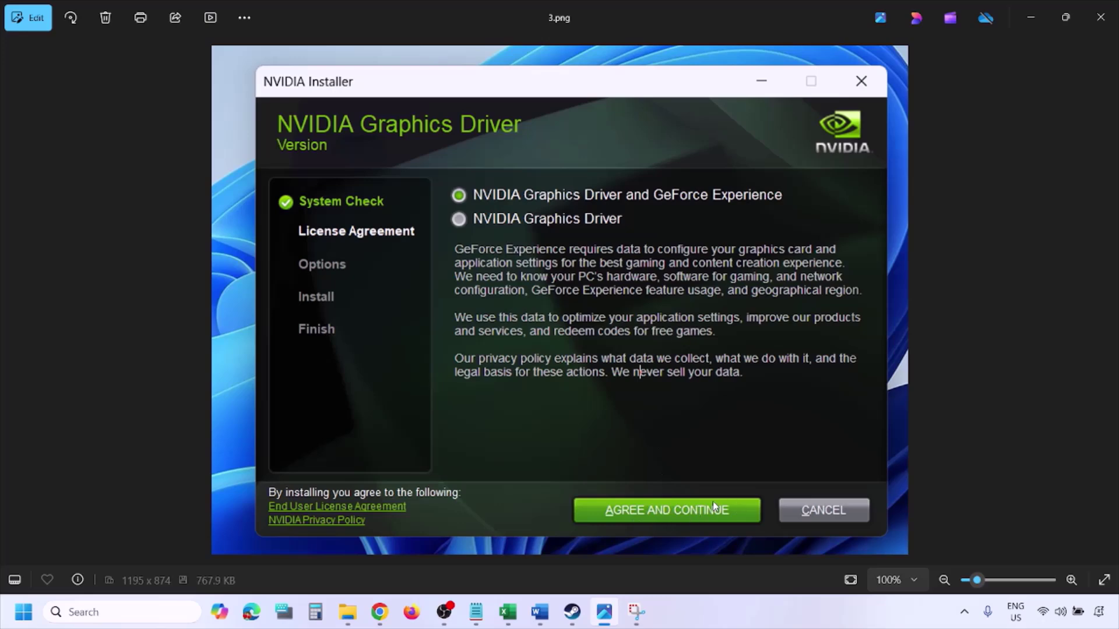
key(Right)
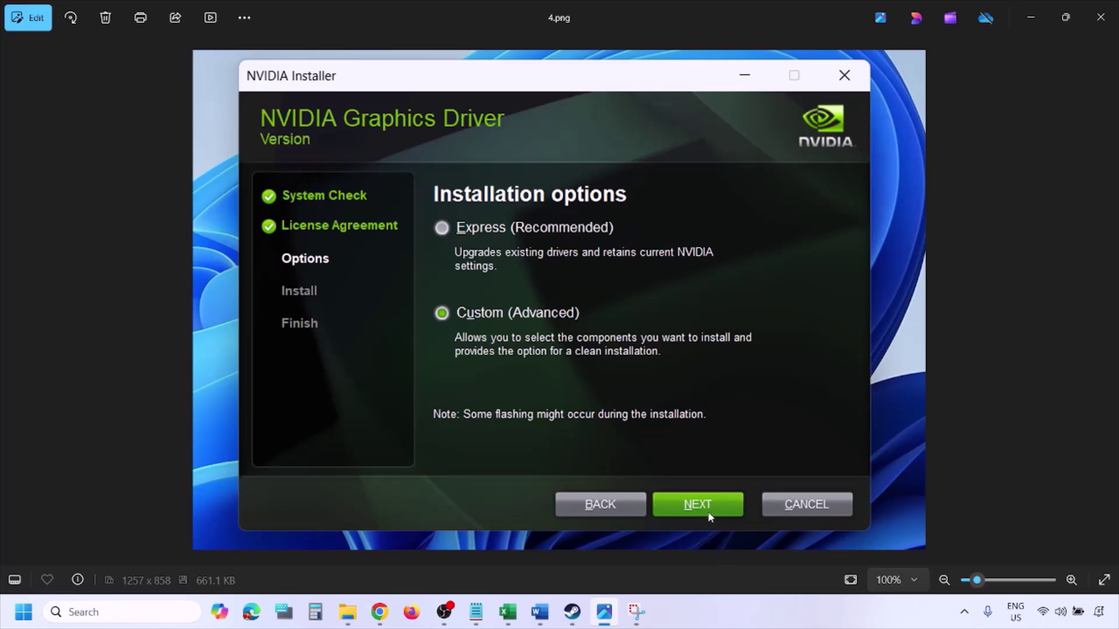
key(Right)
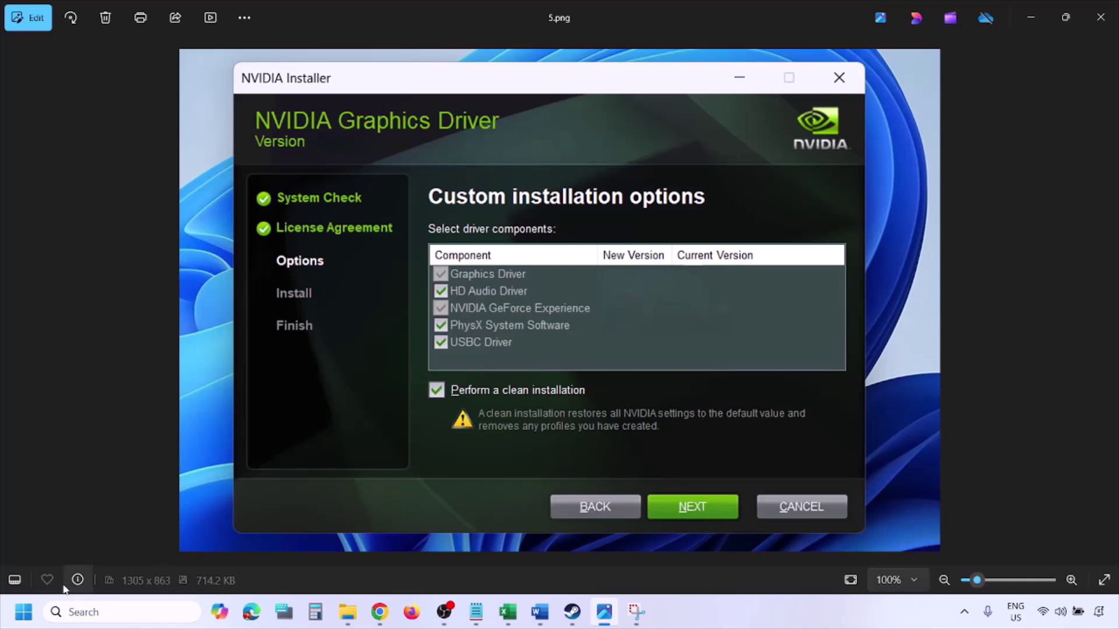
click(23, 612)
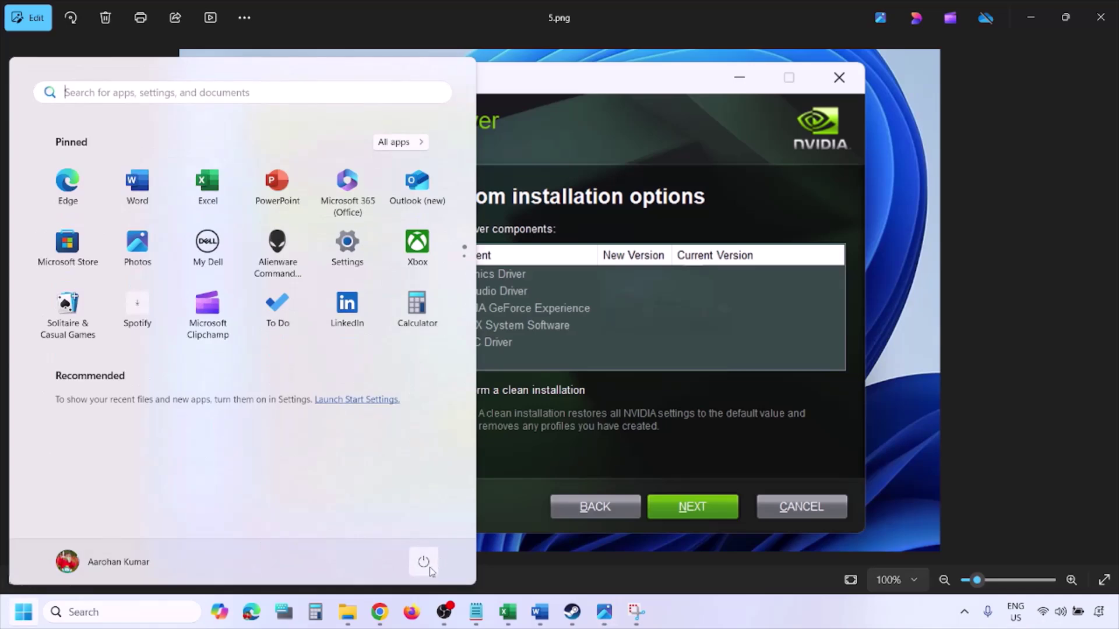
click(425, 564)
- Restart the computer, then scroll the Word guide to Step 4 on the dedicated graphics card
click(426, 531)
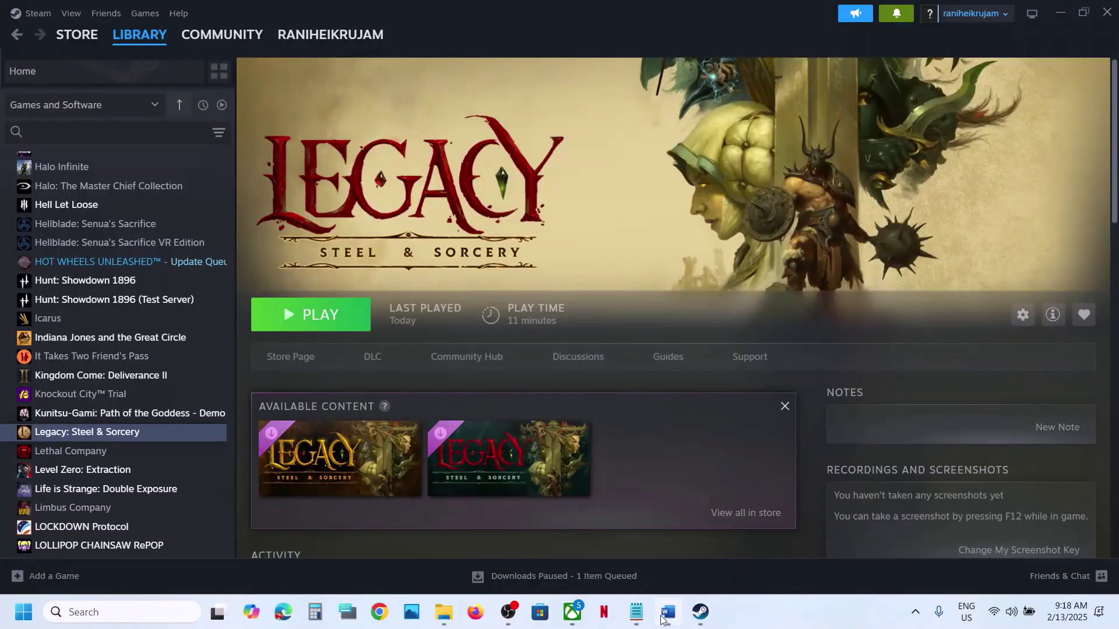
click(668, 612)
scroll(525, 396, down, 2)
scroll(526, 400, up, 2)
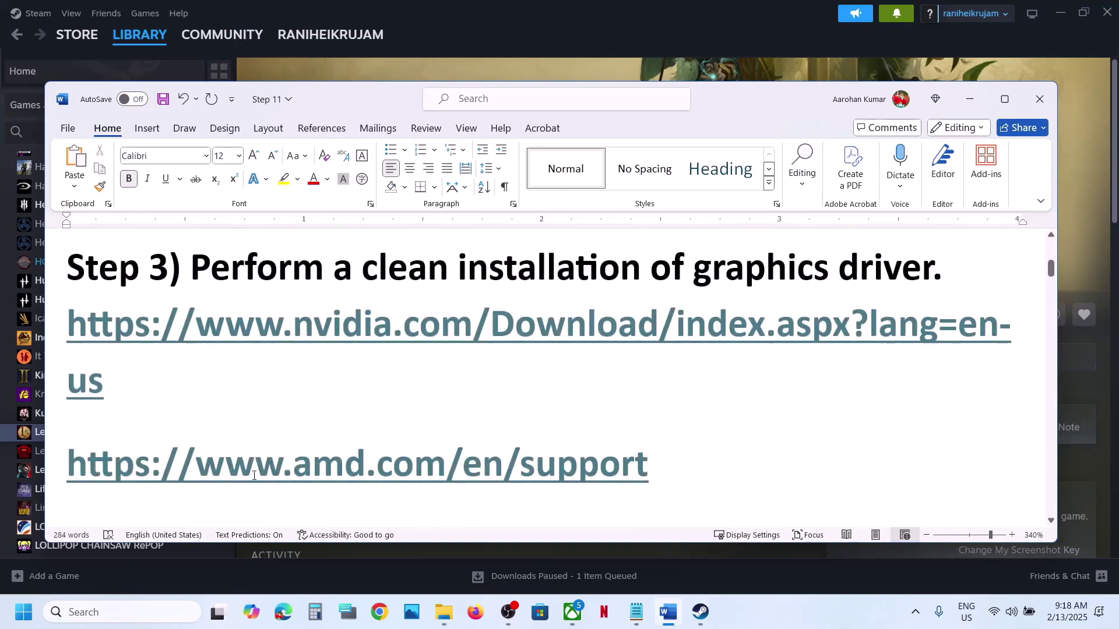
drag(255, 466, 607, 466)
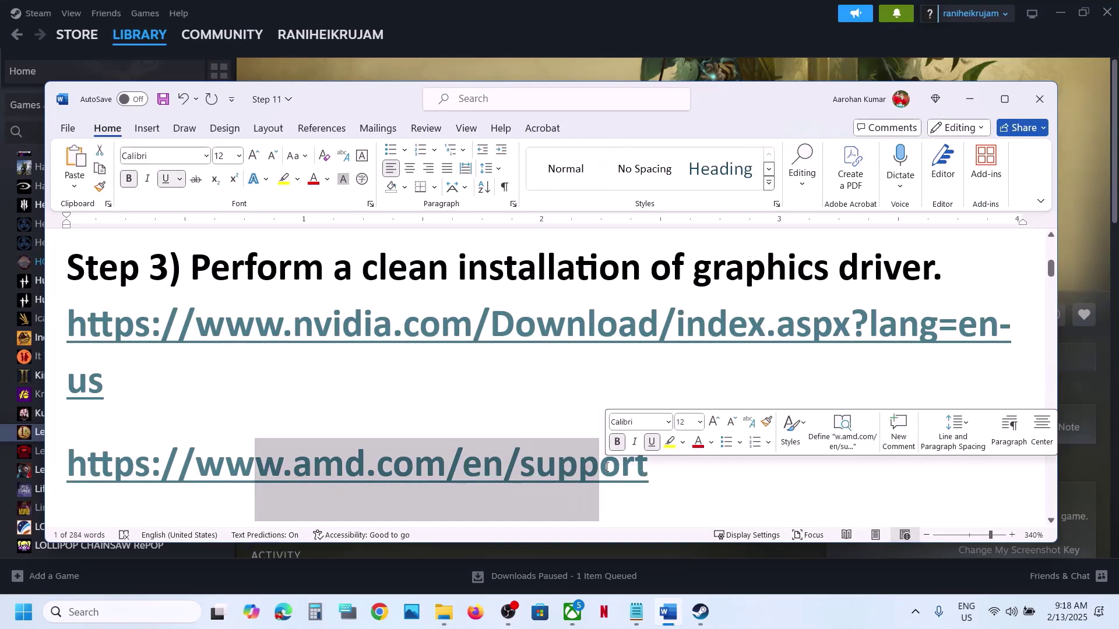
click(554, 456)
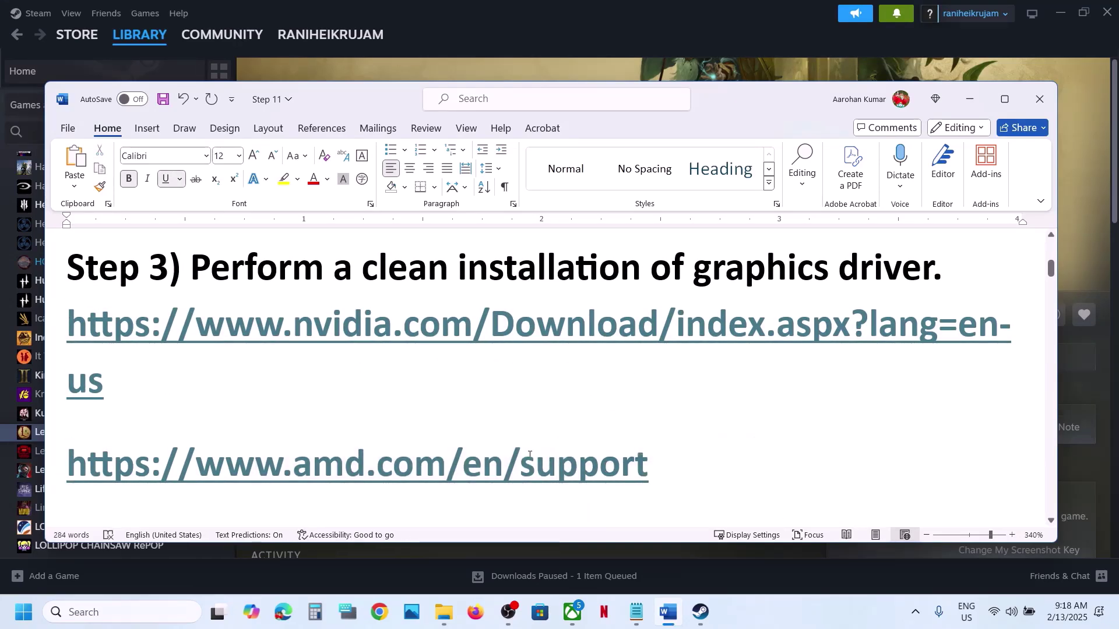
drag(257, 464, 619, 442)
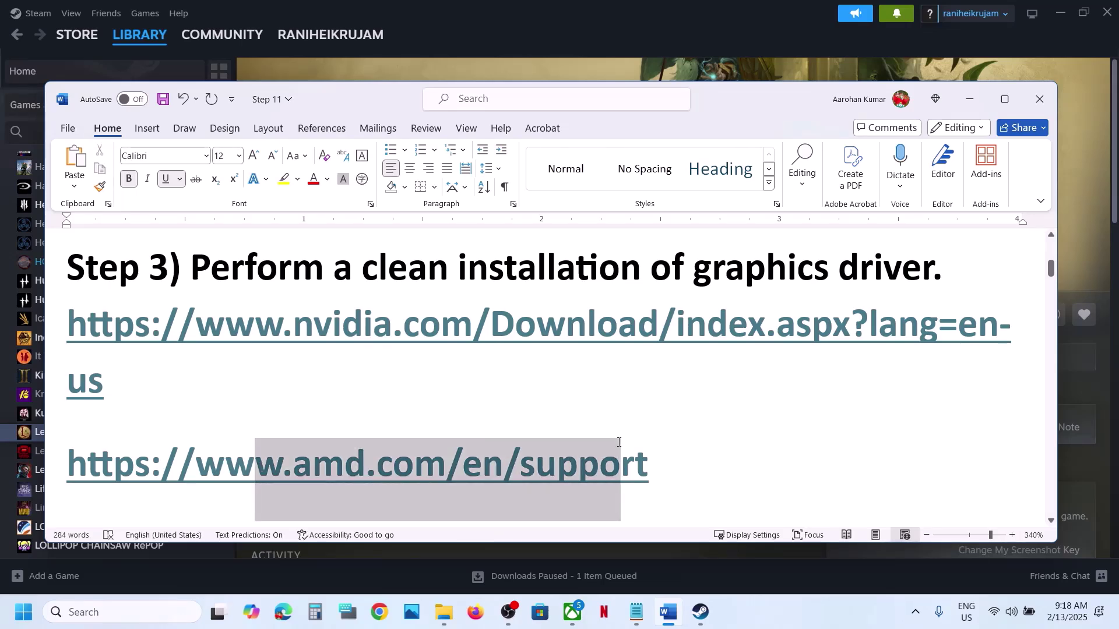
click(619, 442)
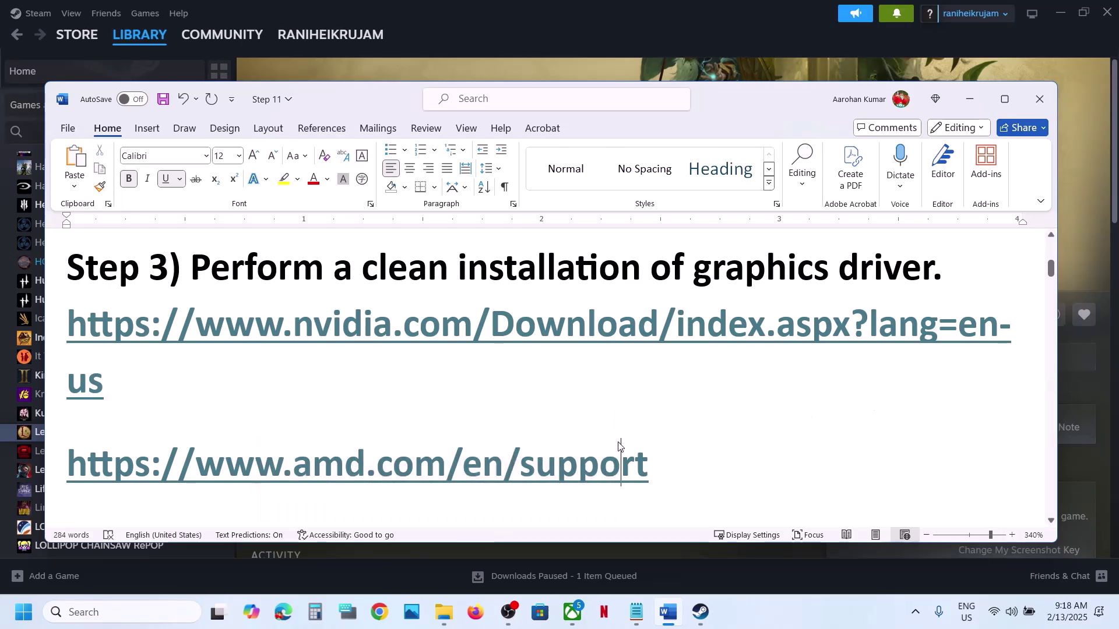
scroll(619, 442, down, 3)
scroll(619, 442, down, 1)
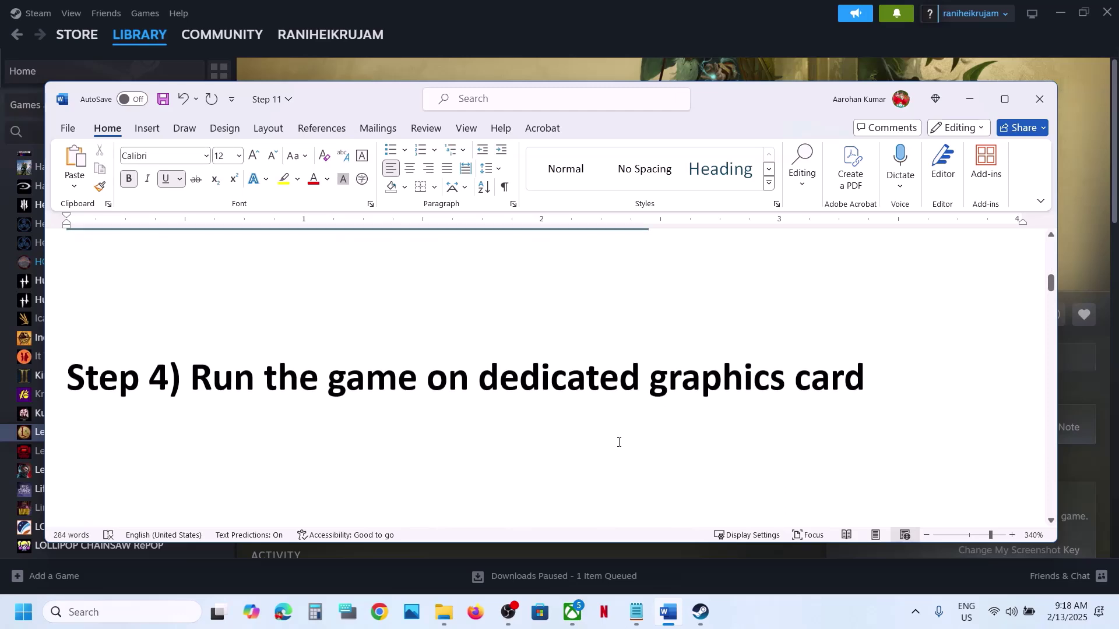
double_click(708, 370)
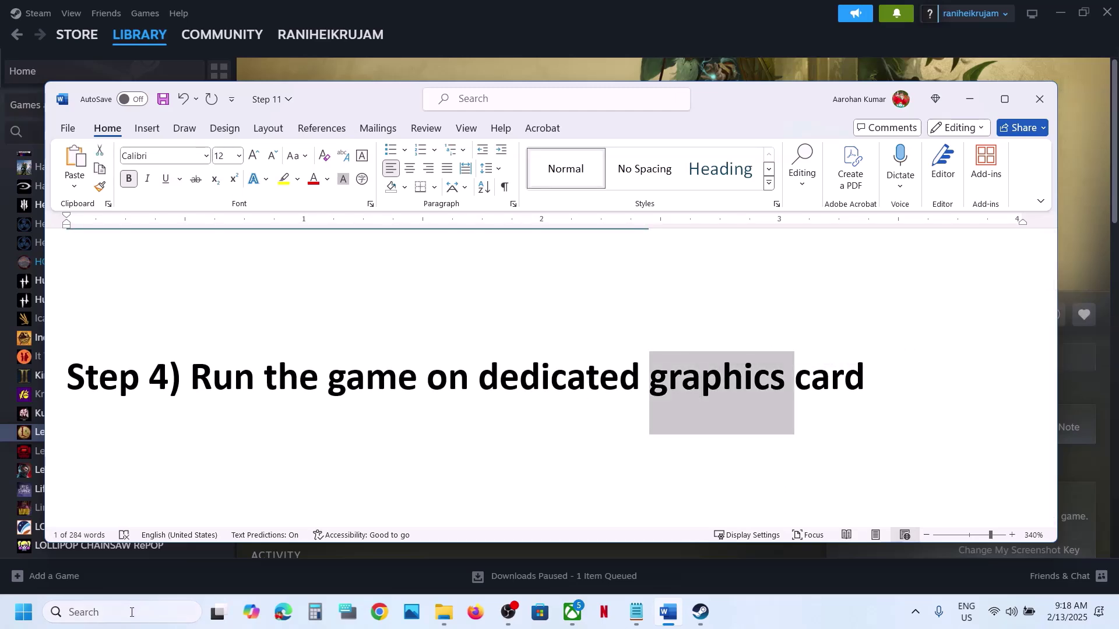
- Search for 'graphics settings' and start adding a desktop app on the Graphics page
click(131, 616)
text(graphics settings)
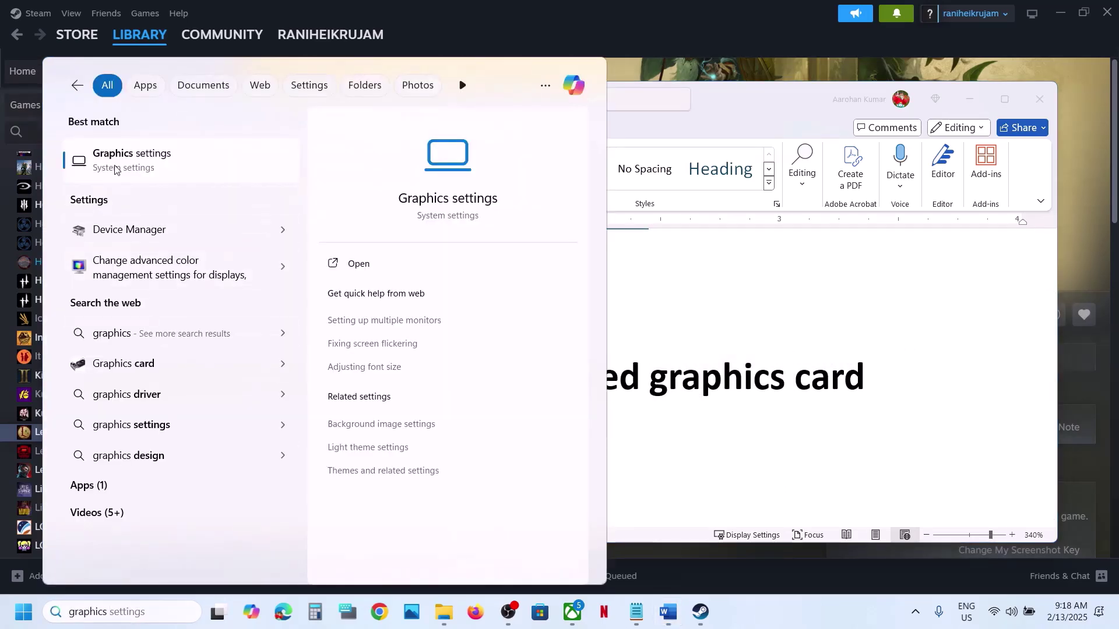
click(116, 166)
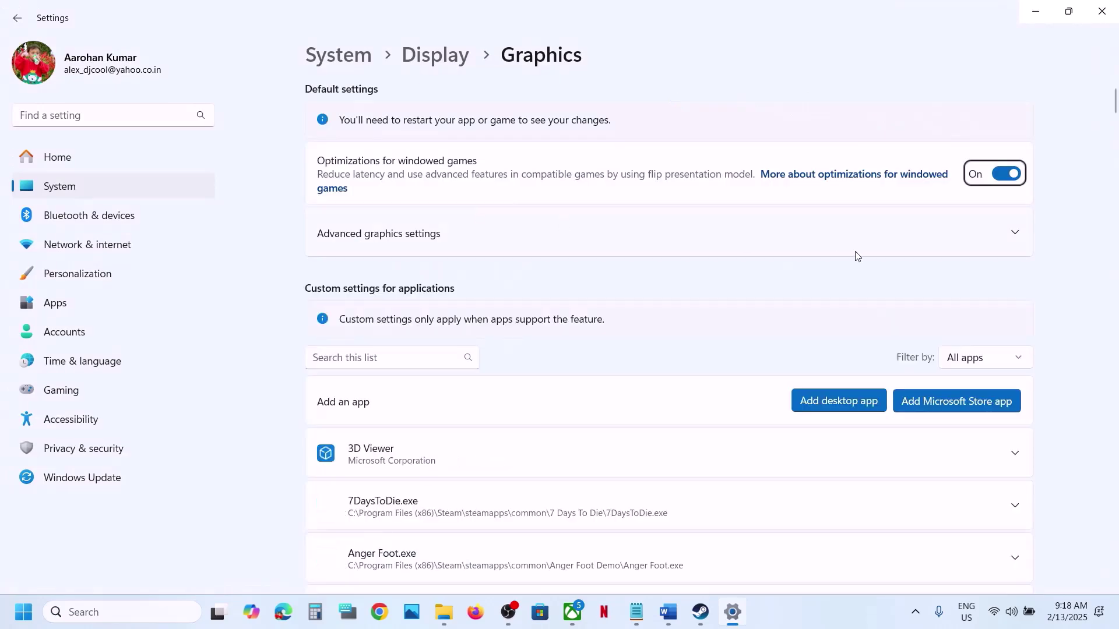
click(846, 400)
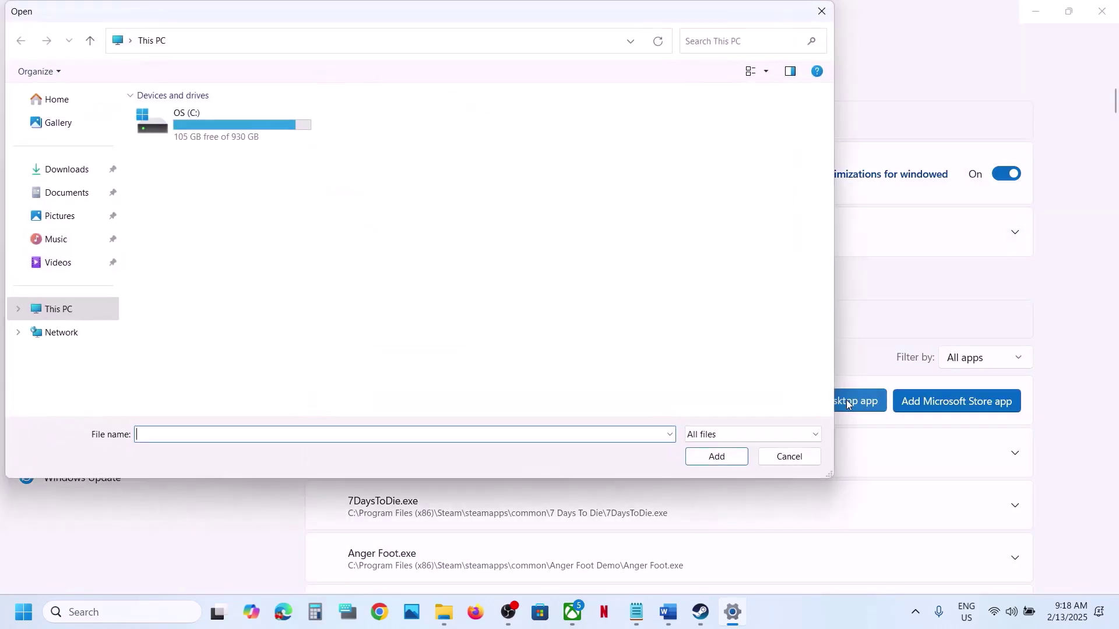
- Browse to C:\Program Files (x86)\Steam\steamapps\common\Project Honor and add ProjectHonorClient
double_click(175, 122)
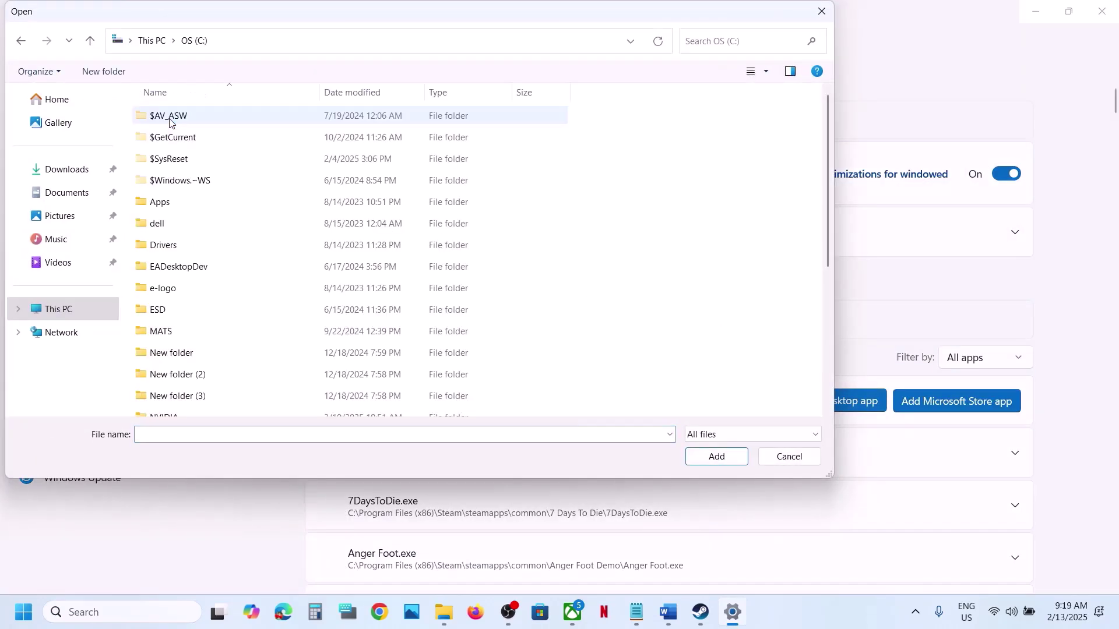
scroll(238, 355, down, 4)
double_click(207, 257)
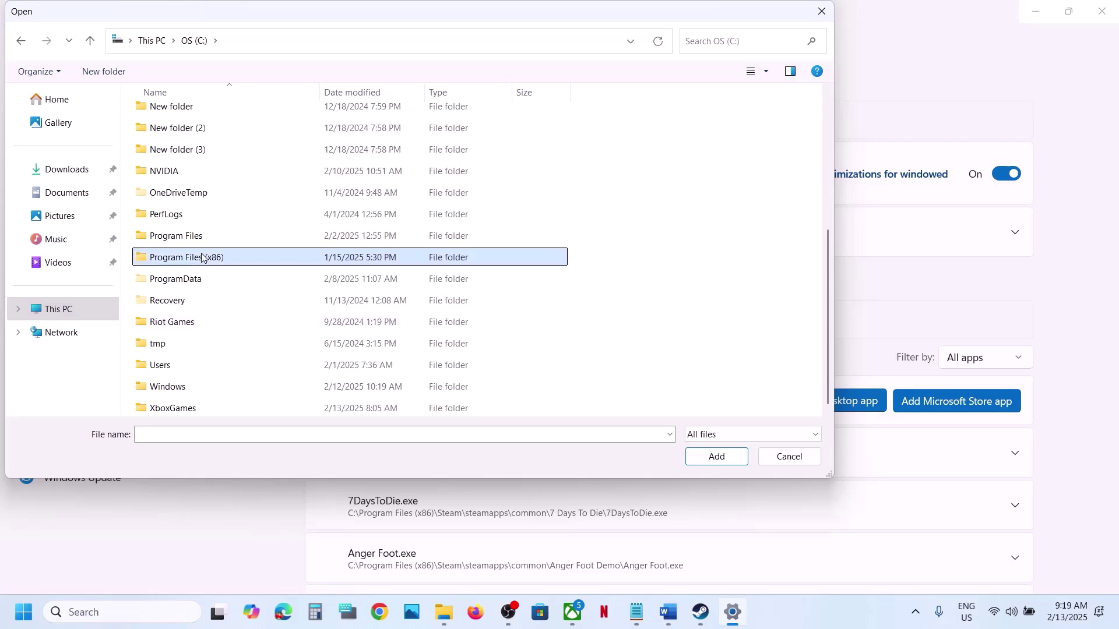
scroll(203, 257, down, 8)
double_click(169, 364)
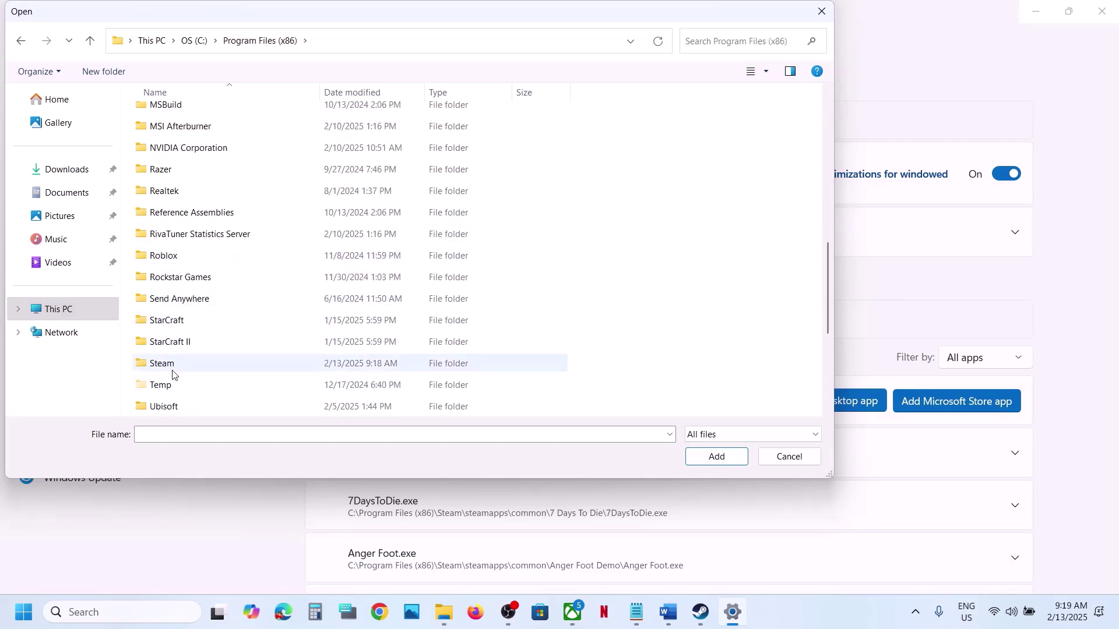
scroll(175, 350, down, 4)
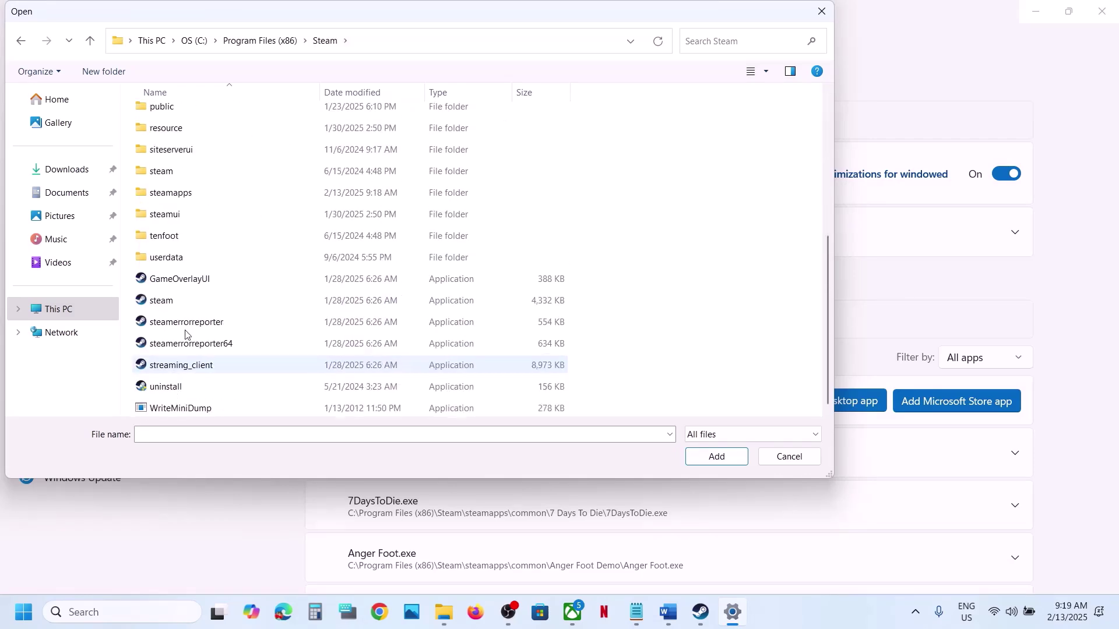
double_click(190, 190)
double_click(186, 117)
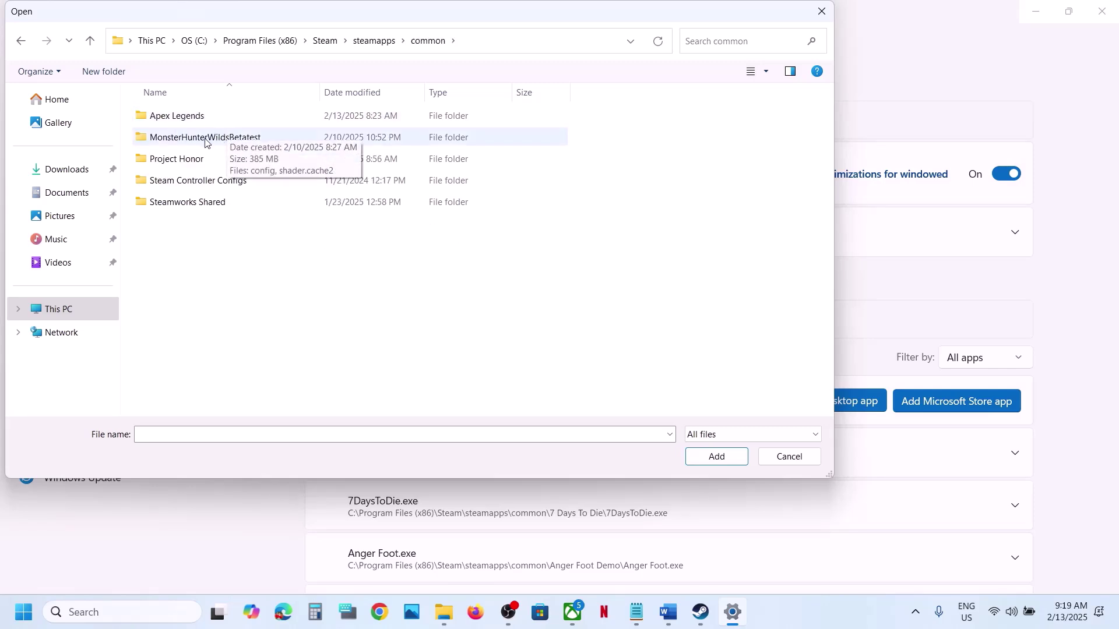
click(205, 138)
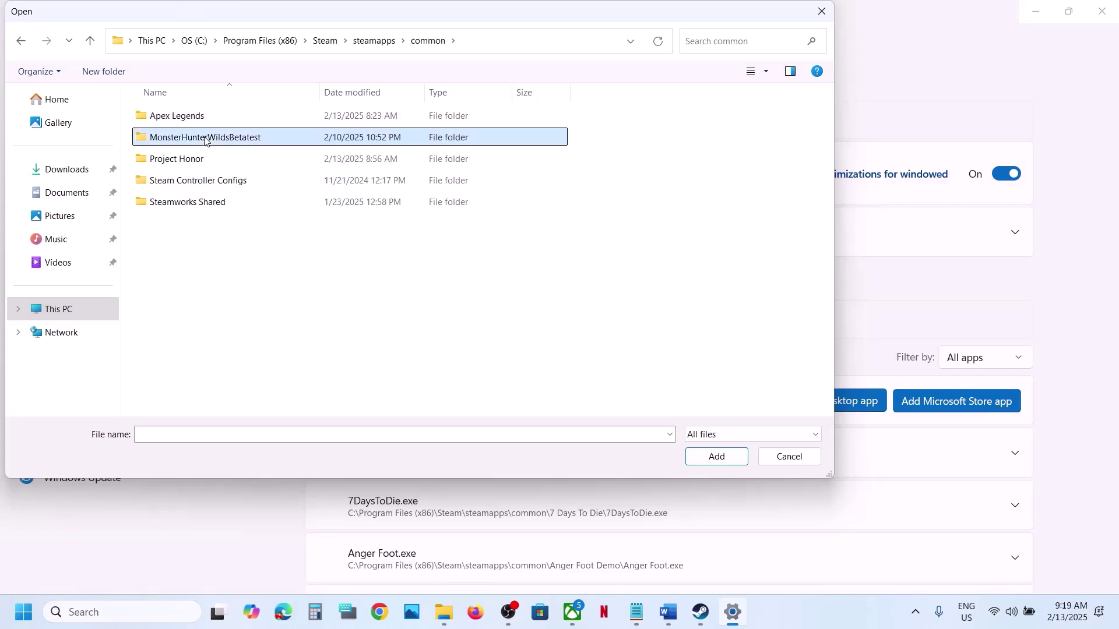
double_click(178, 161)
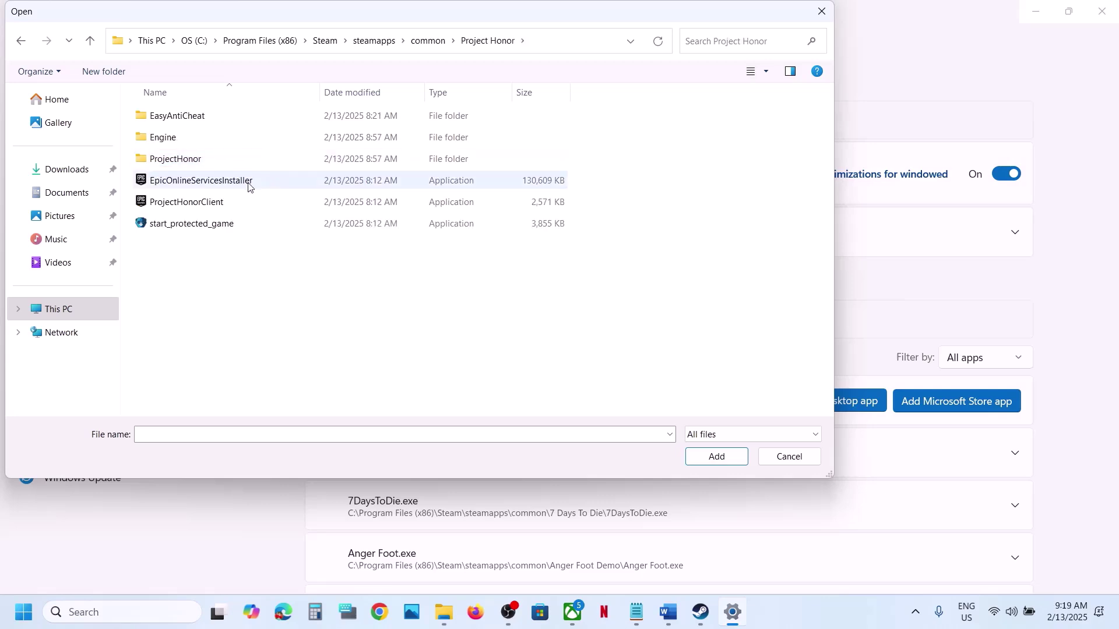
click(196, 208)
click(715, 458)
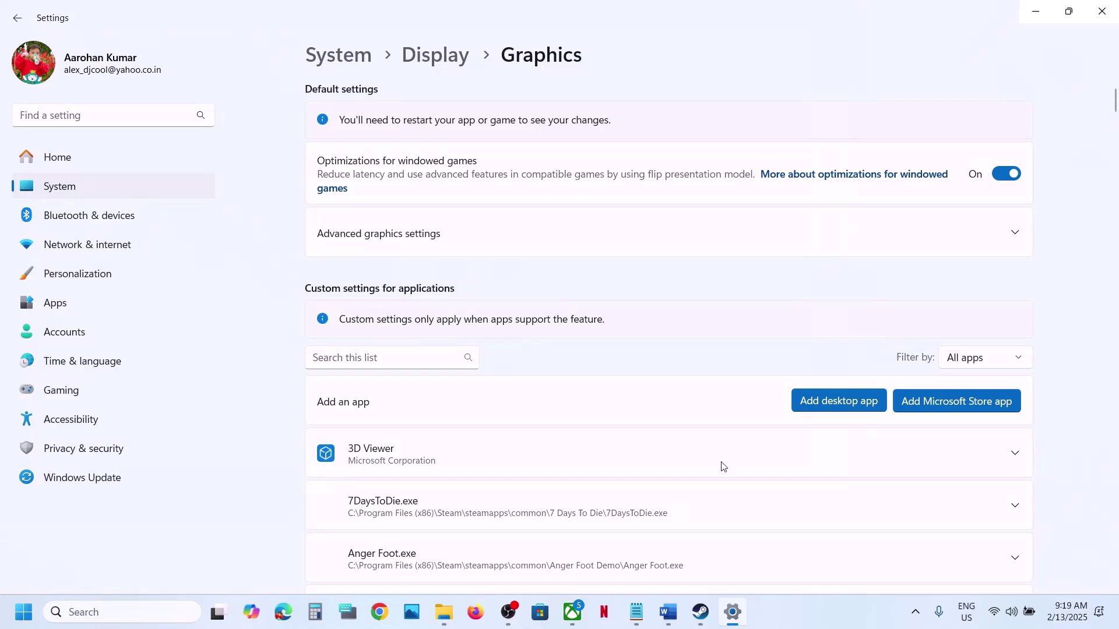
scroll(721, 467, down, 10)
- Expand Epic Online Services Bootstrapper and choose High Performance, the NVIDIA GeForce RTX 3050 Laptop GPU
scroll(722, 466, down, 15)
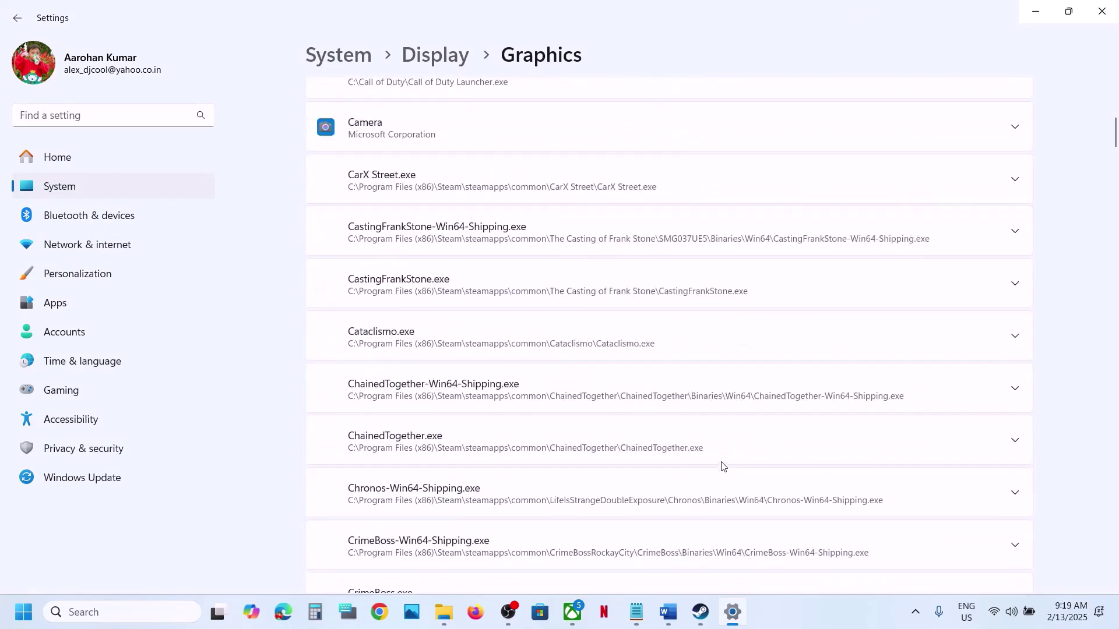
scroll(722, 466, down, 15)
scroll(722, 466, down, 12)
scroll(721, 466, up, 20)
scroll(721, 467, up, 20)
scroll(722, 466, down, 8)
scroll(721, 466, down, 15)
scroll(721, 467, down, 3)
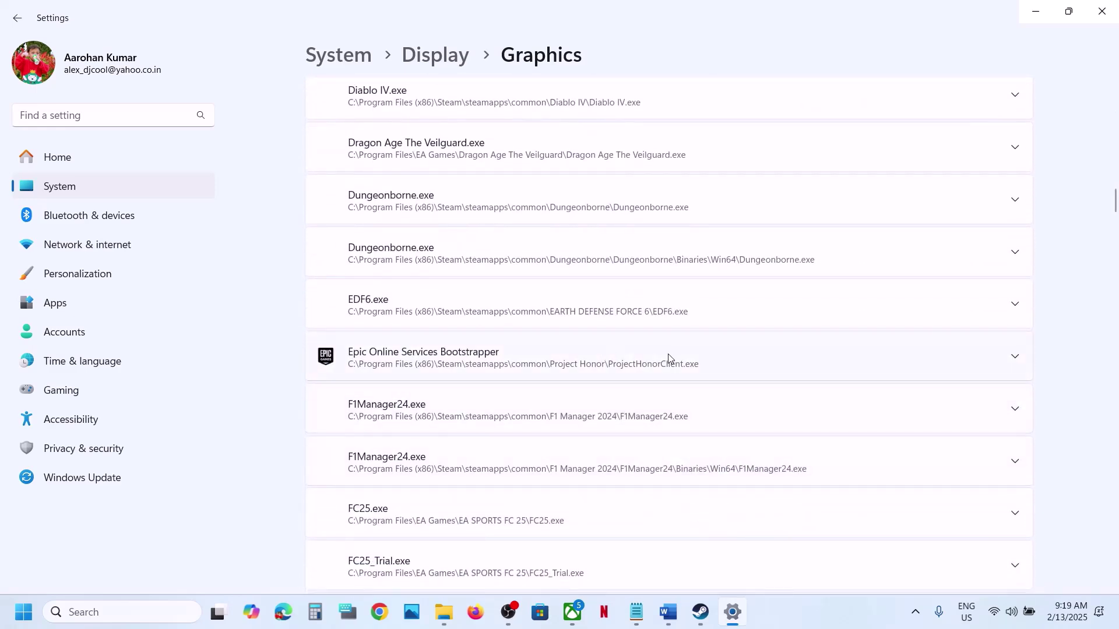
click(1015, 356)
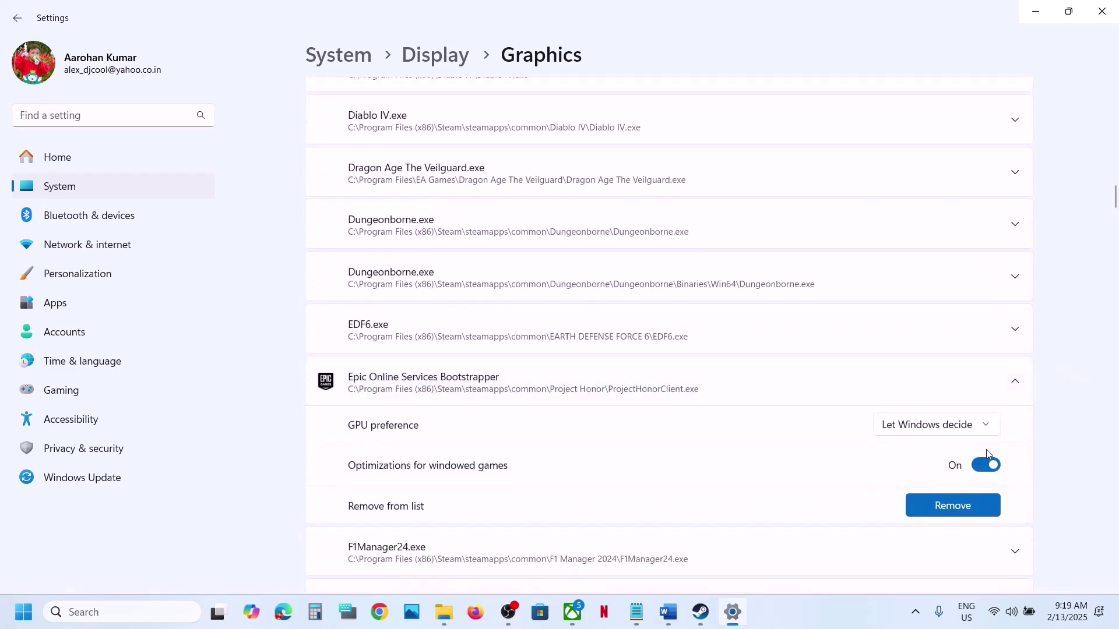
click(931, 429)
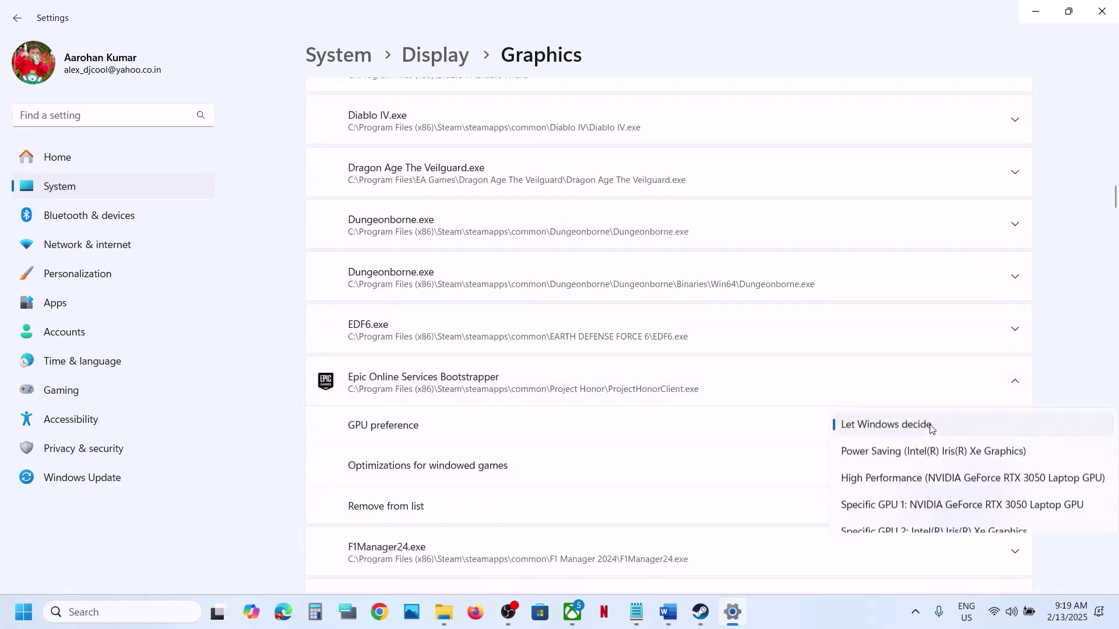
click(916, 473)
scroll(728, 437, up, 20)
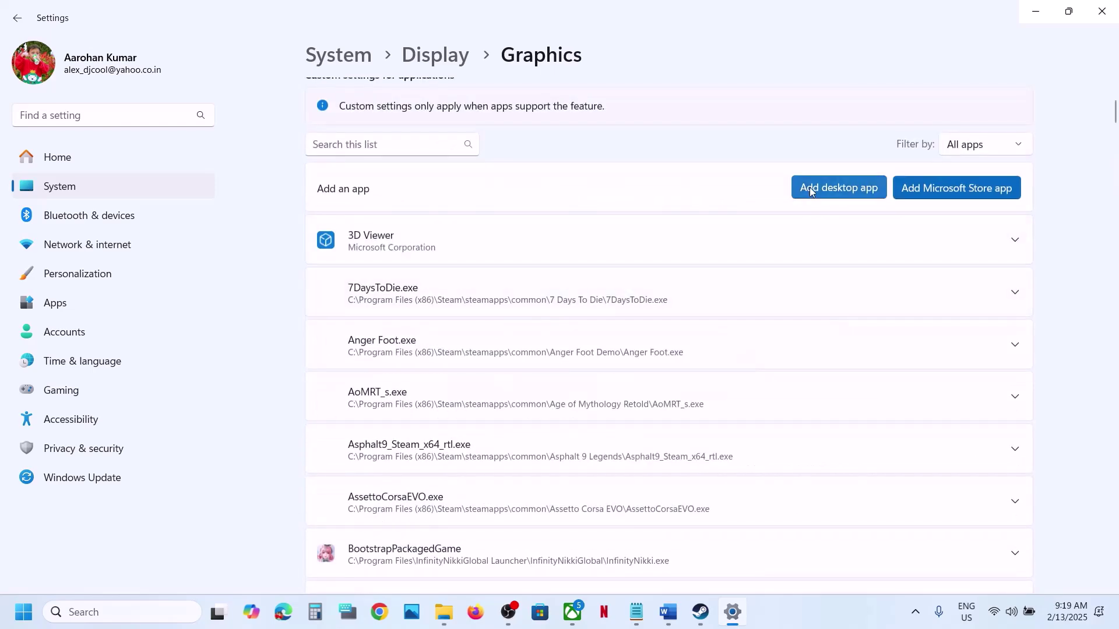
- Add ProjectHonorClient from the ProjectHonor\Binaries\Win64 folder to the graphics app list
click(809, 187)
click(191, 162)
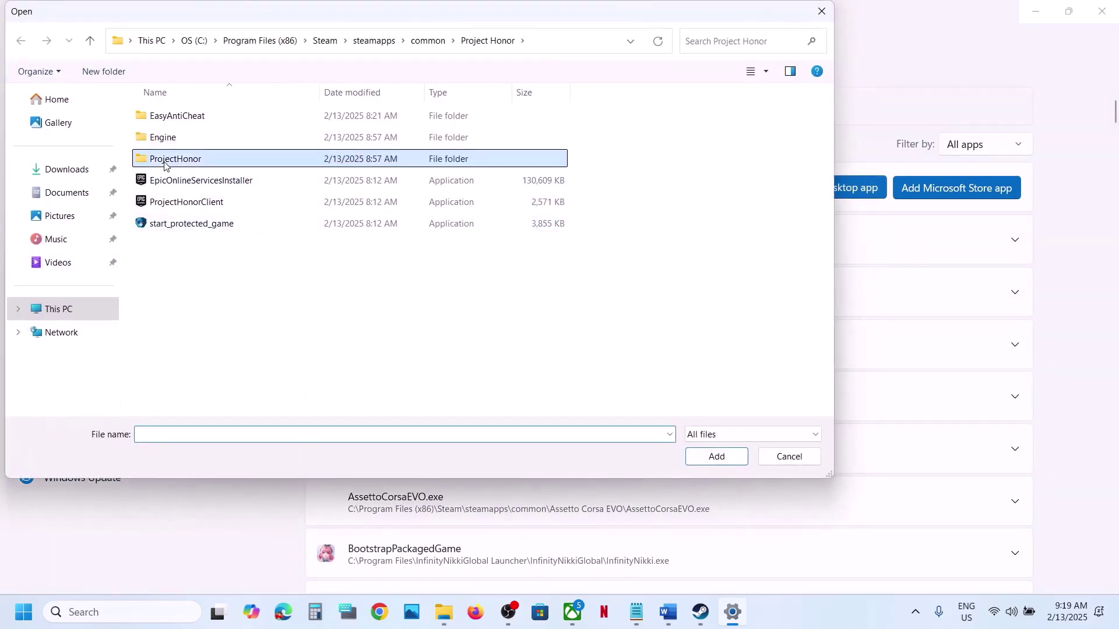
double_click(191, 160)
double_click(178, 137)
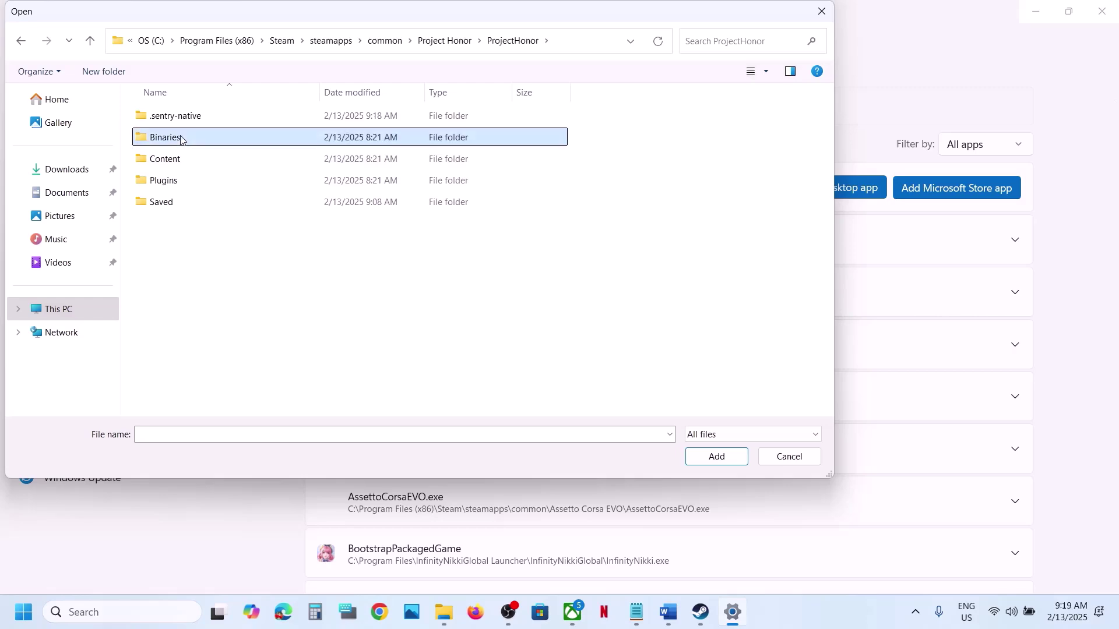
double_click(176, 120)
click(204, 160)
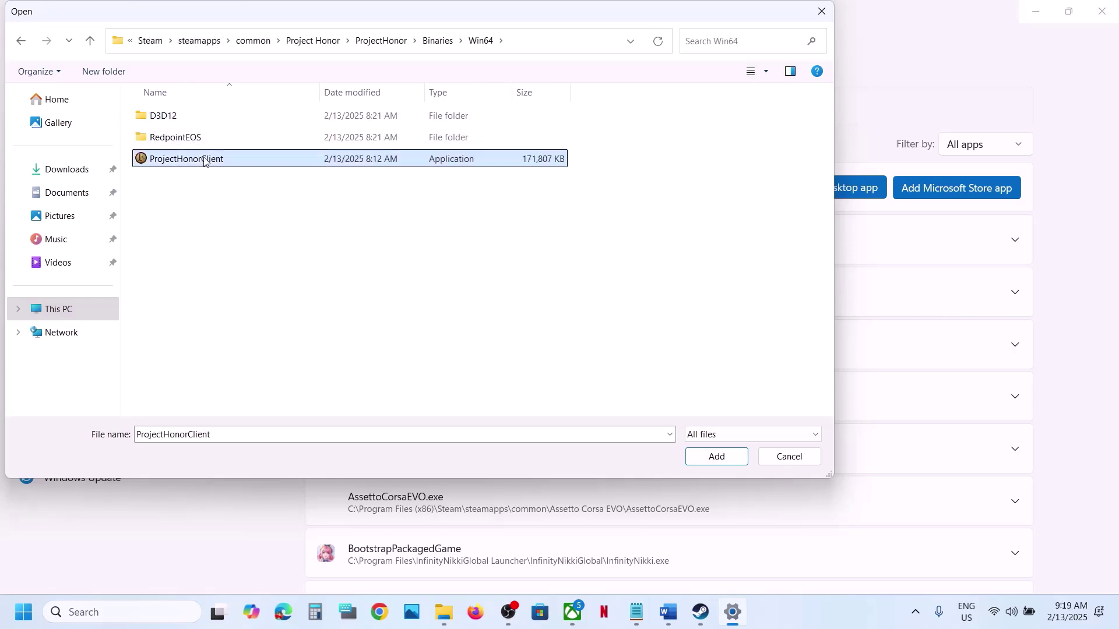
click(716, 457)
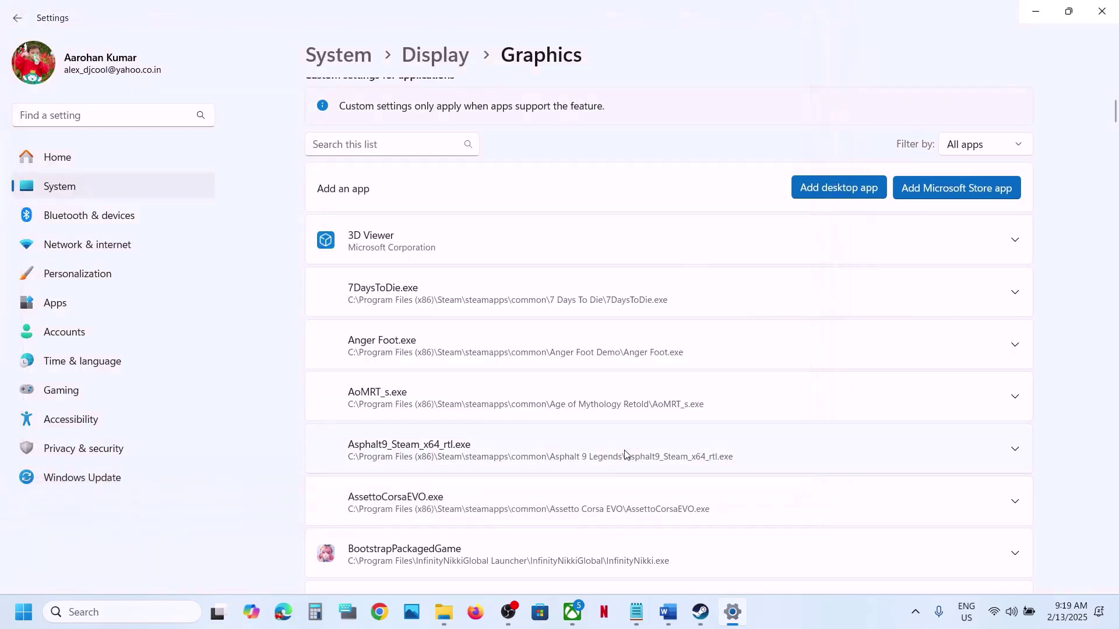
- Set Legacy: Steel & Sorcery's GPU preference to High Performance and close Settings
scroll(624, 454, down, 5)
scroll(624, 454, down, 20)
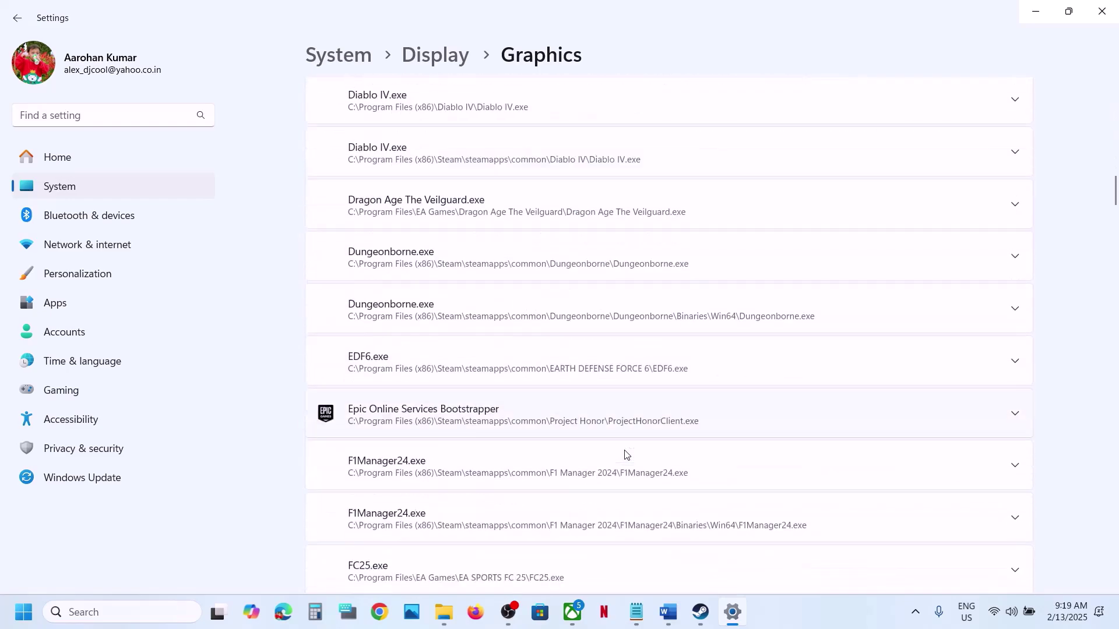
scroll(624, 454, down, 20)
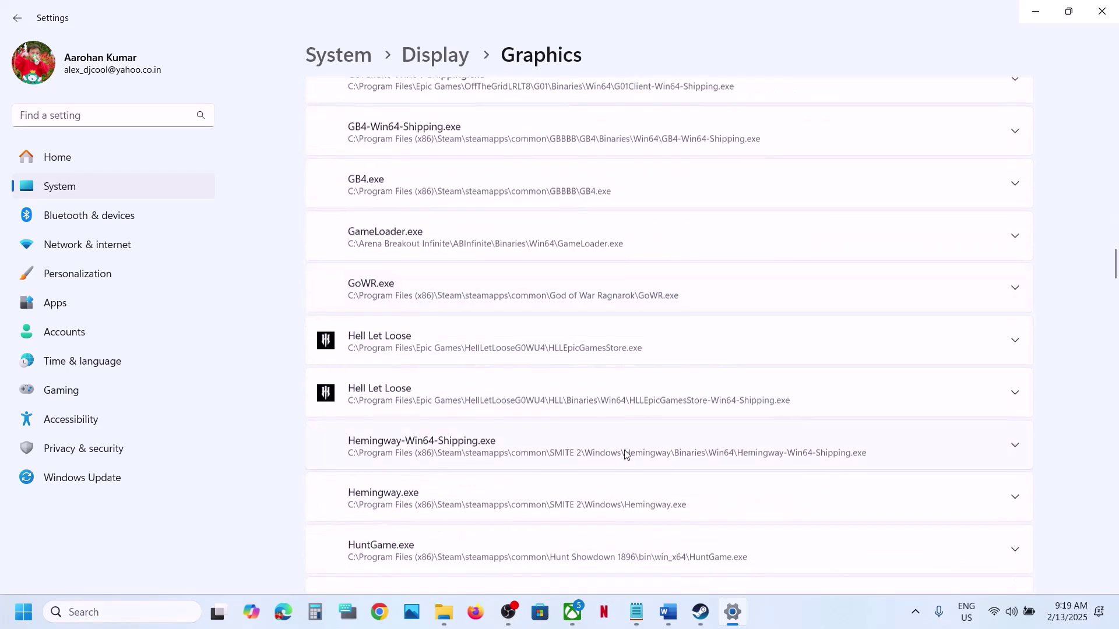
scroll(624, 454, down, 7)
scroll(624, 454, up, 4)
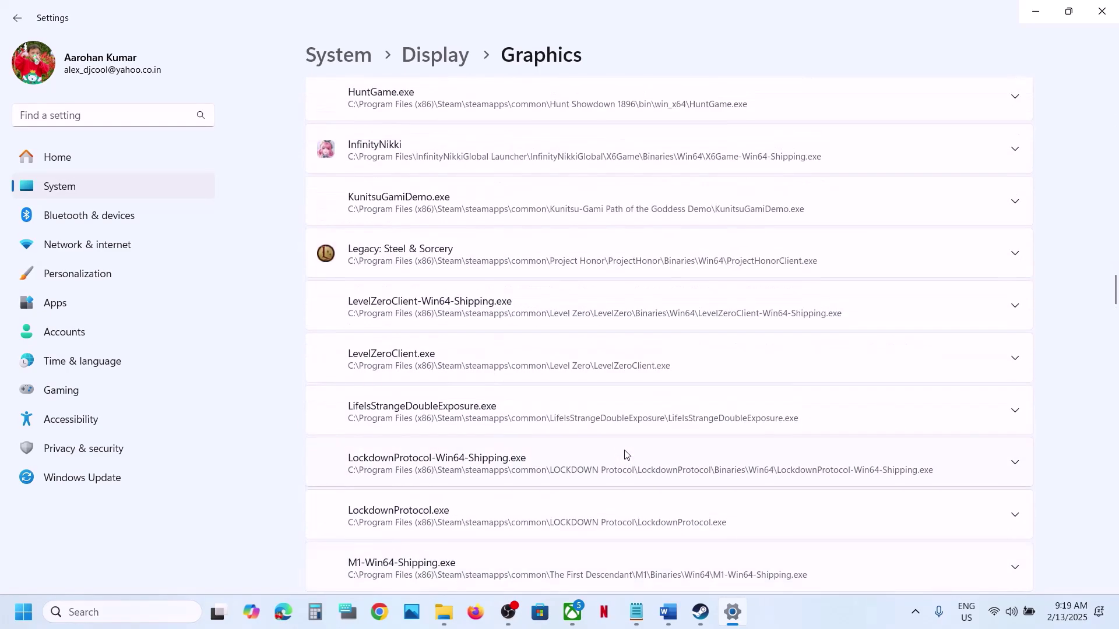
click(457, 316)
scroll(467, 315, up, 1)
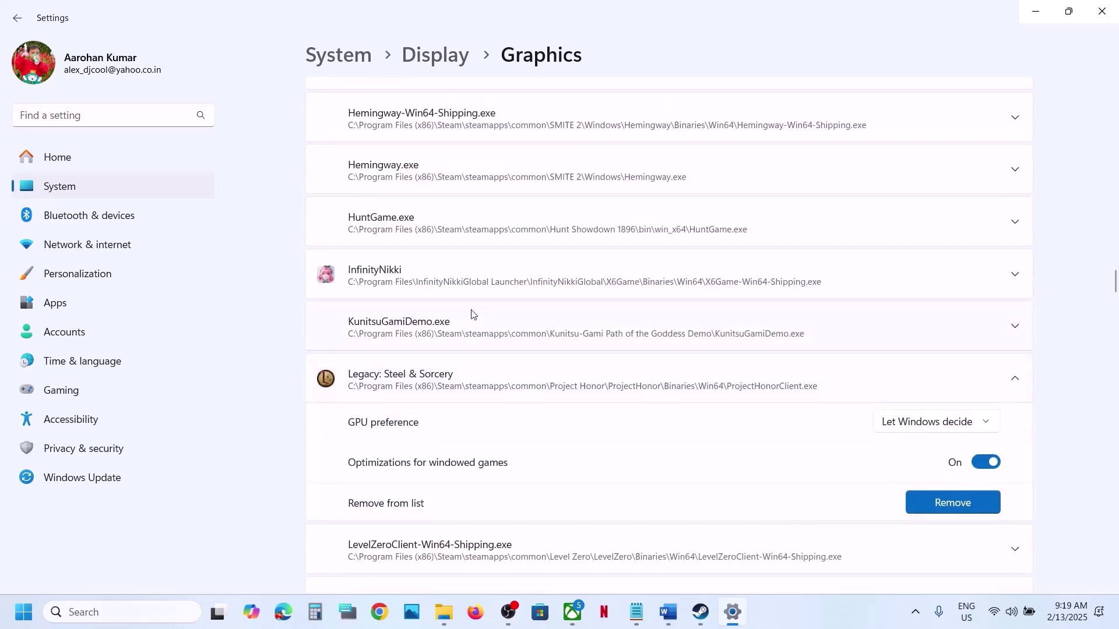
click(903, 426)
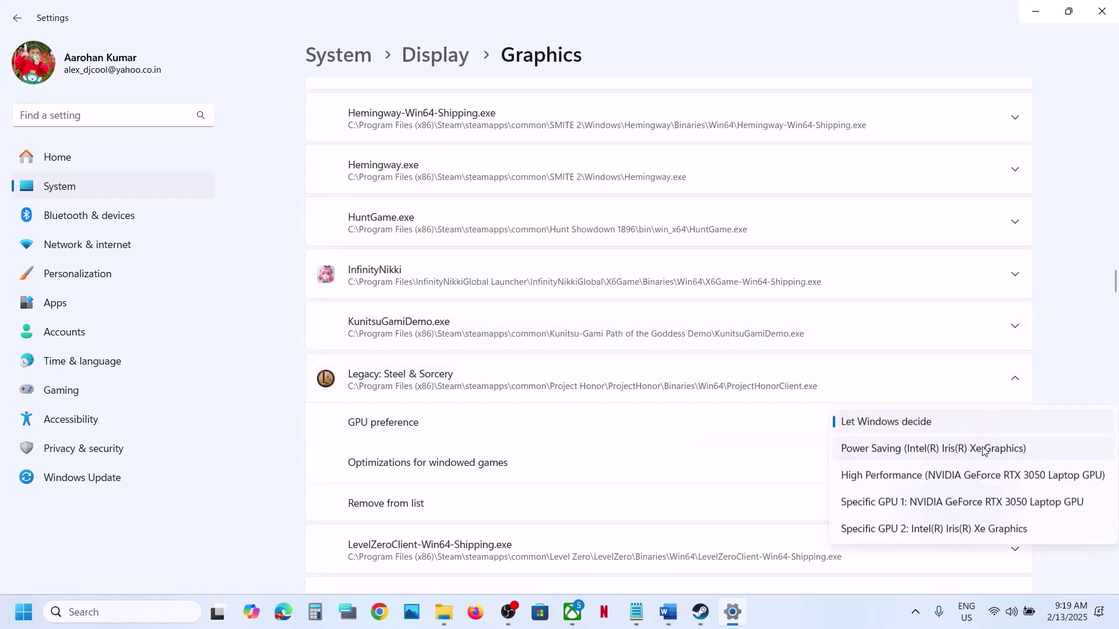
click(921, 474)
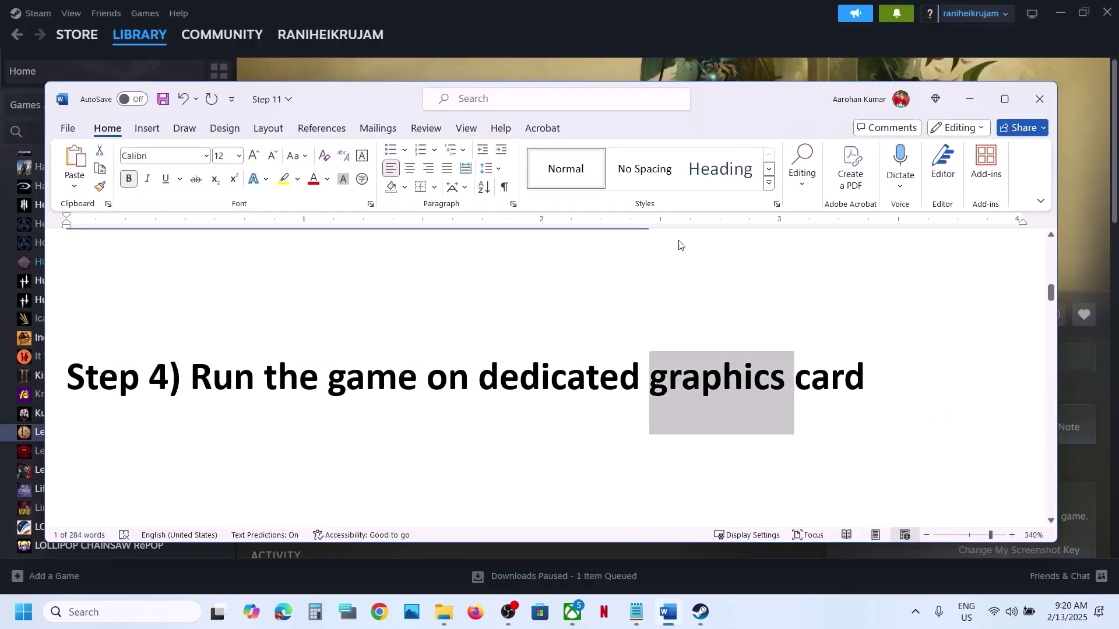
click(1102, 11)
- Highlight the Step 5 heading in the Word notes
scroll(542, 423, down, 5)
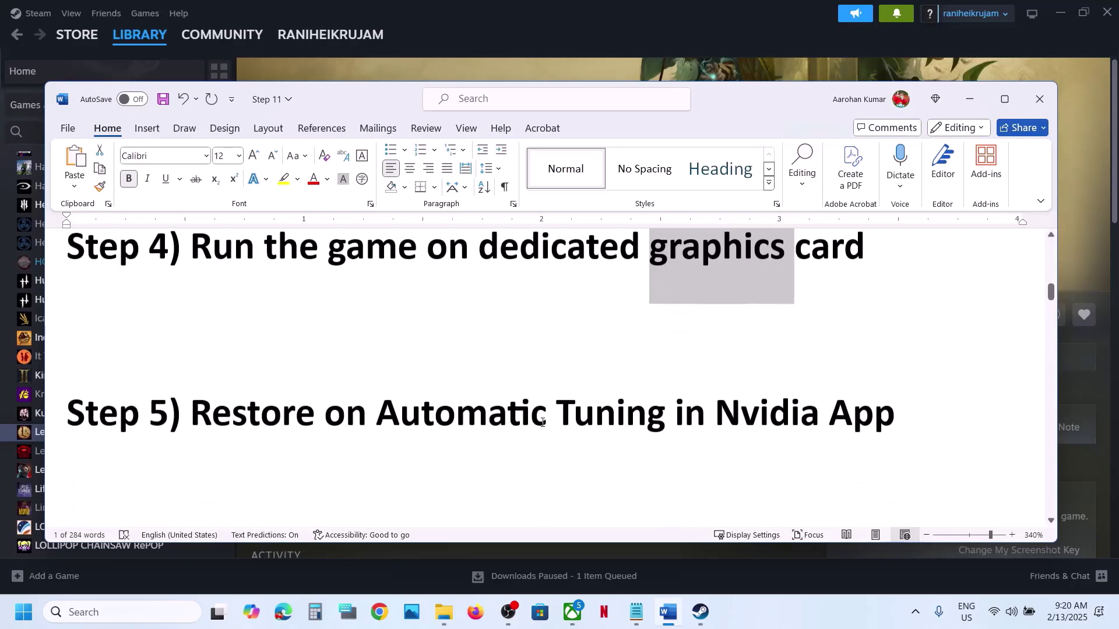
scroll(542, 423, up, 1)
drag(292, 376, 712, 380)
- Open NVIDIA App's System Performance page to check GPU statistics and Automatic Tuning
click(104, 618)
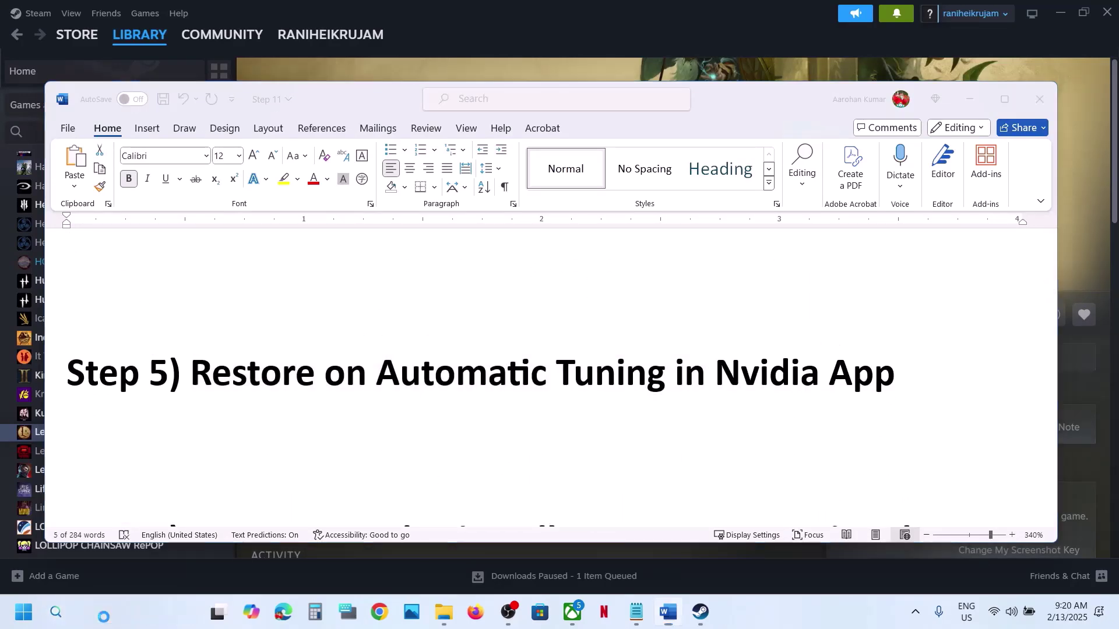
text(nvi)
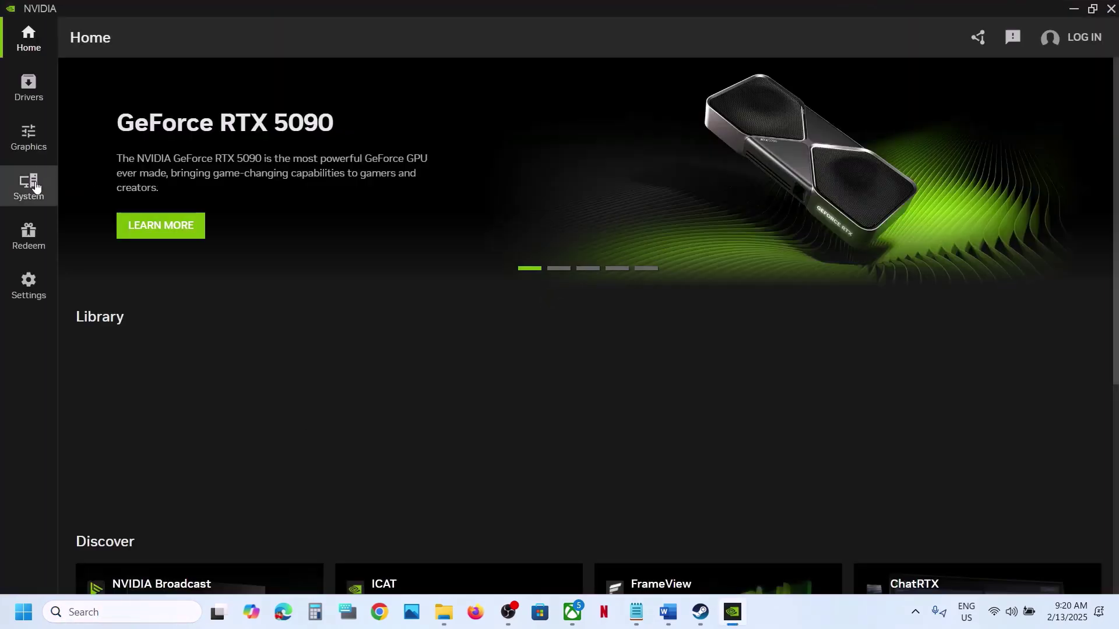
click(29, 185)
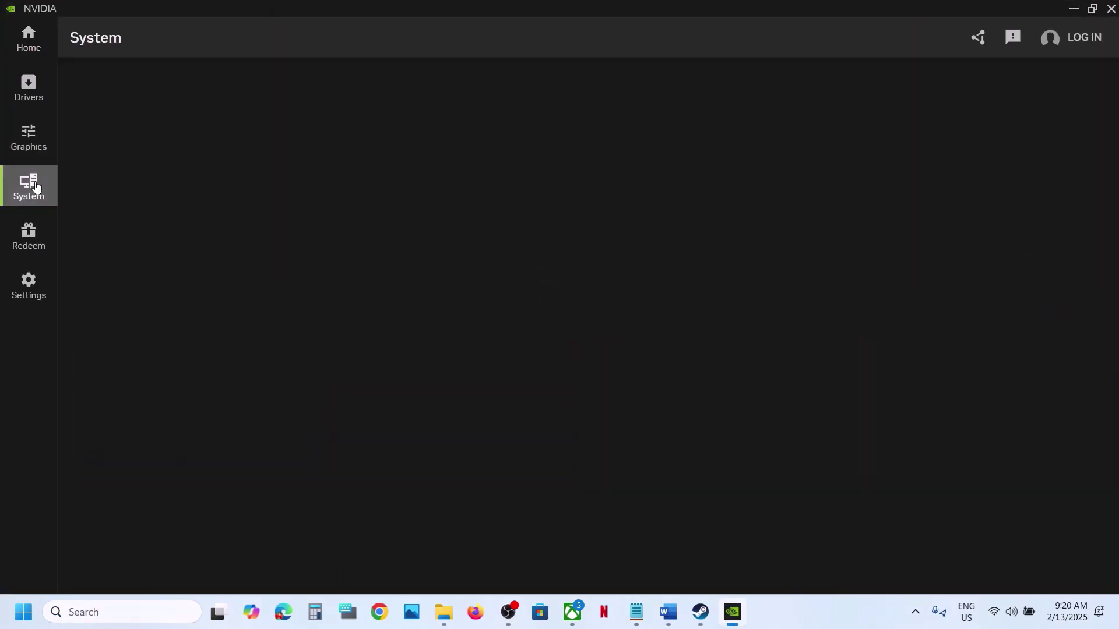
click(199, 83)
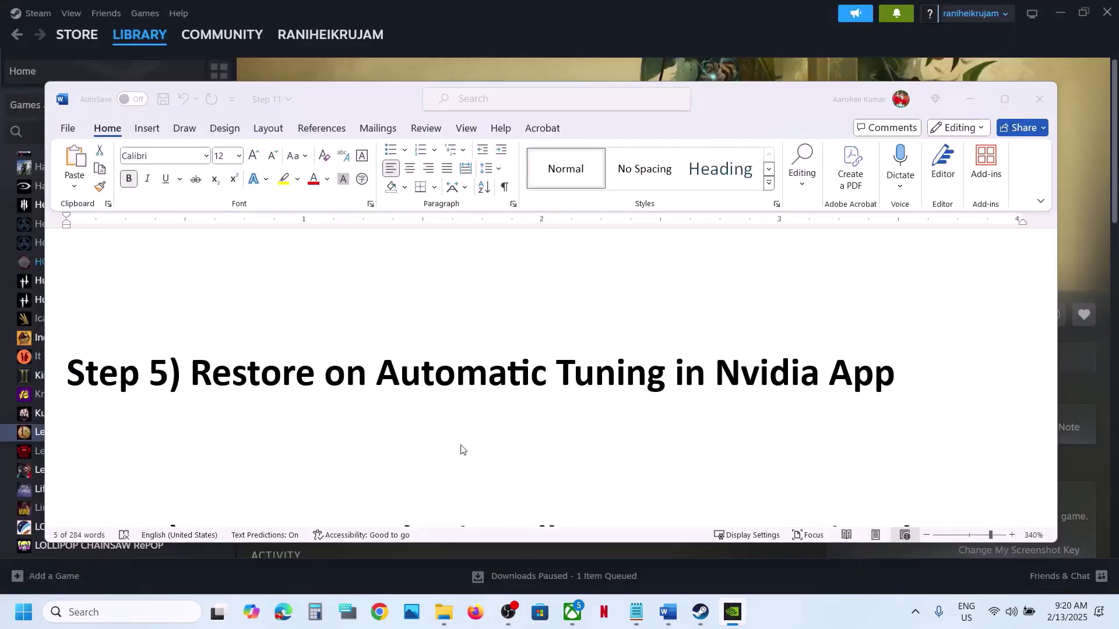
scroll(461, 449, down, 3)
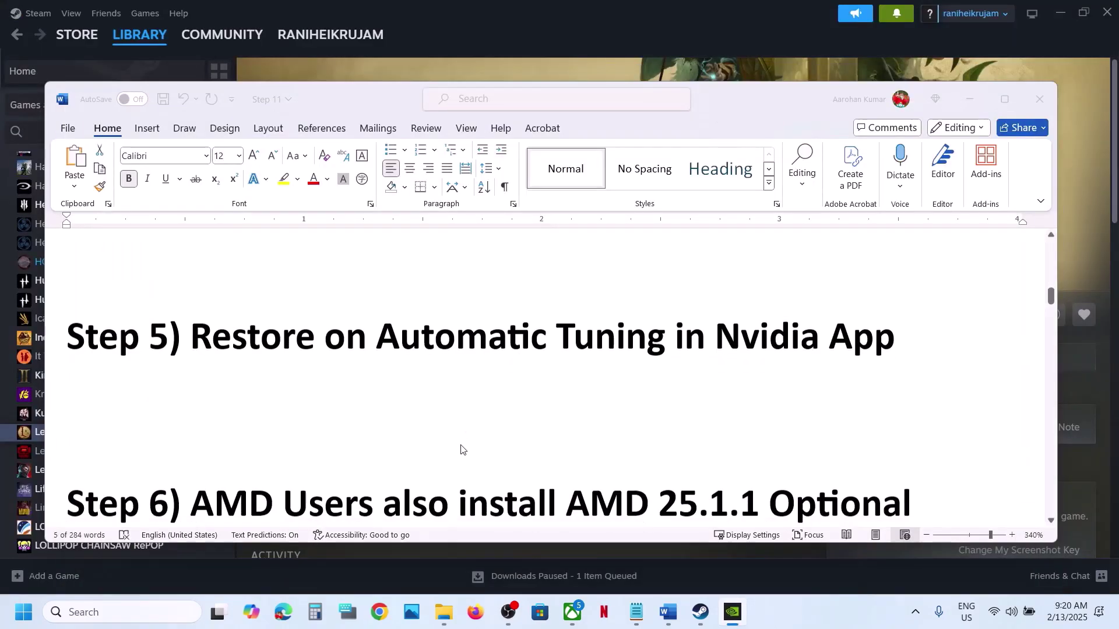
- Select the full 'AMD 25.1.1 Optional Update' name in Step 6 of the Word notes
click(199, 379)
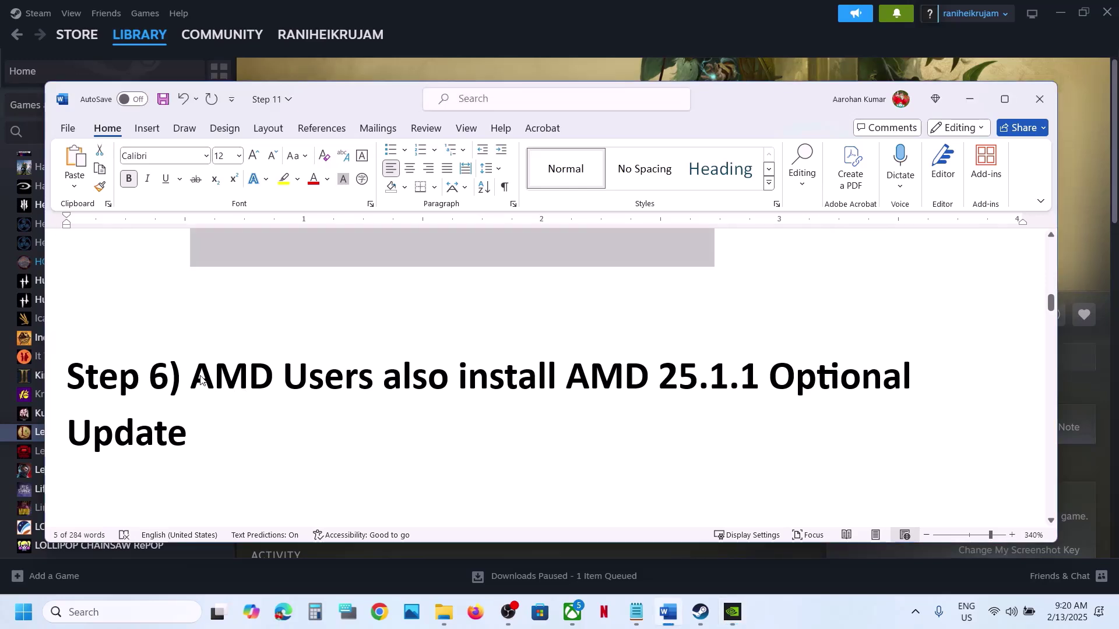
drag(570, 373, 829, 379)
click(657, 417)
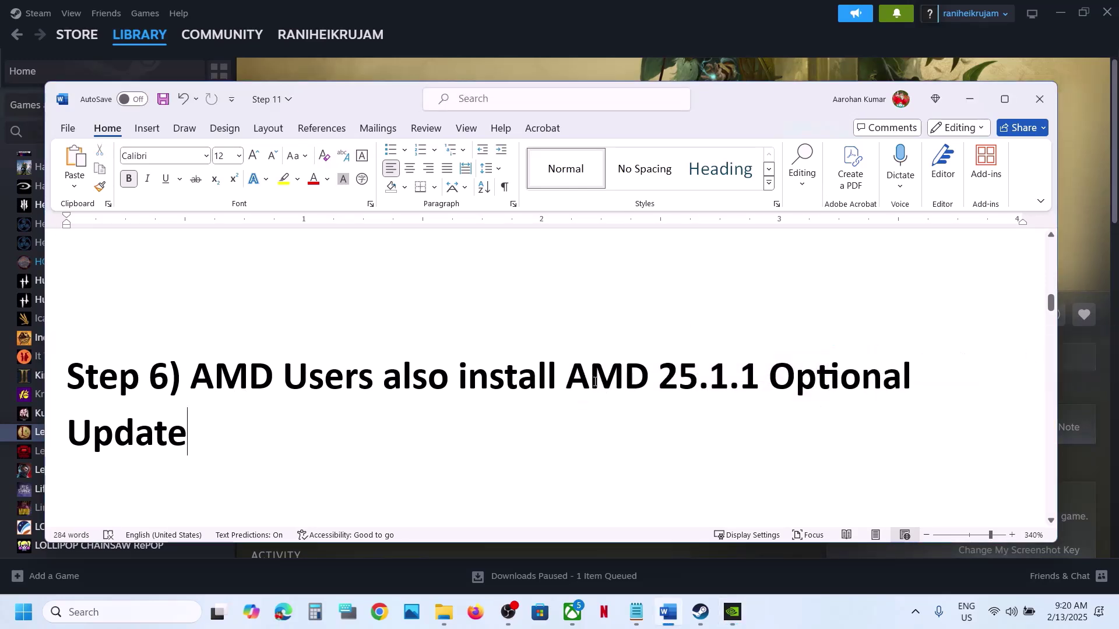
drag(568, 373, 687, 415)
key(ctrl+c)
- Search the update name in a new Chrome tab and open AMD's release notes at the download link
click(380, 612)
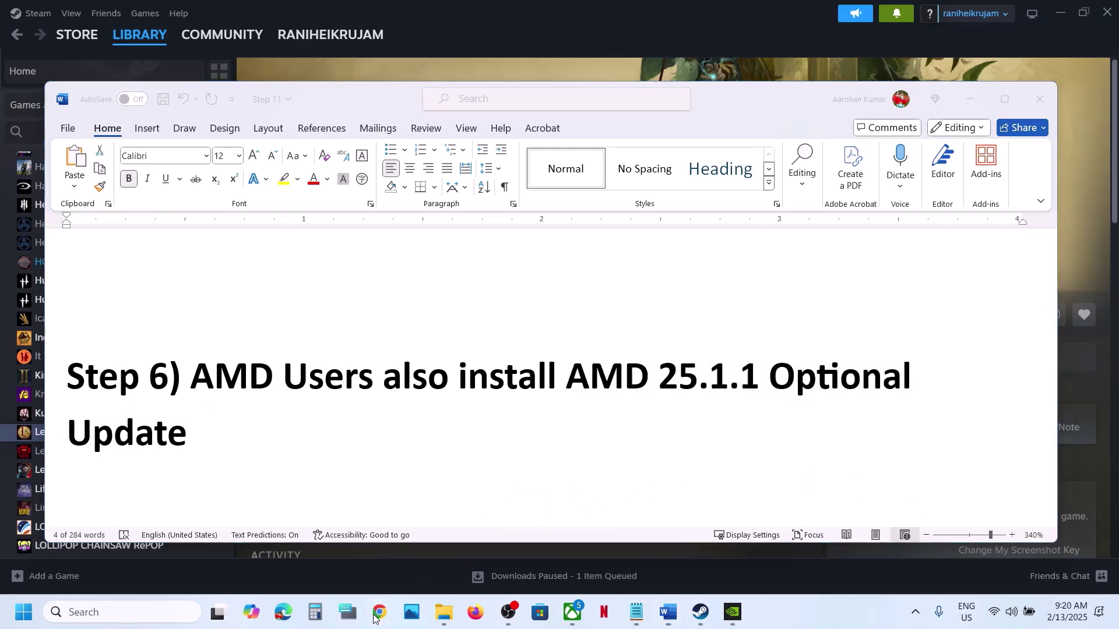
key(ctrl+v)
key(Return)
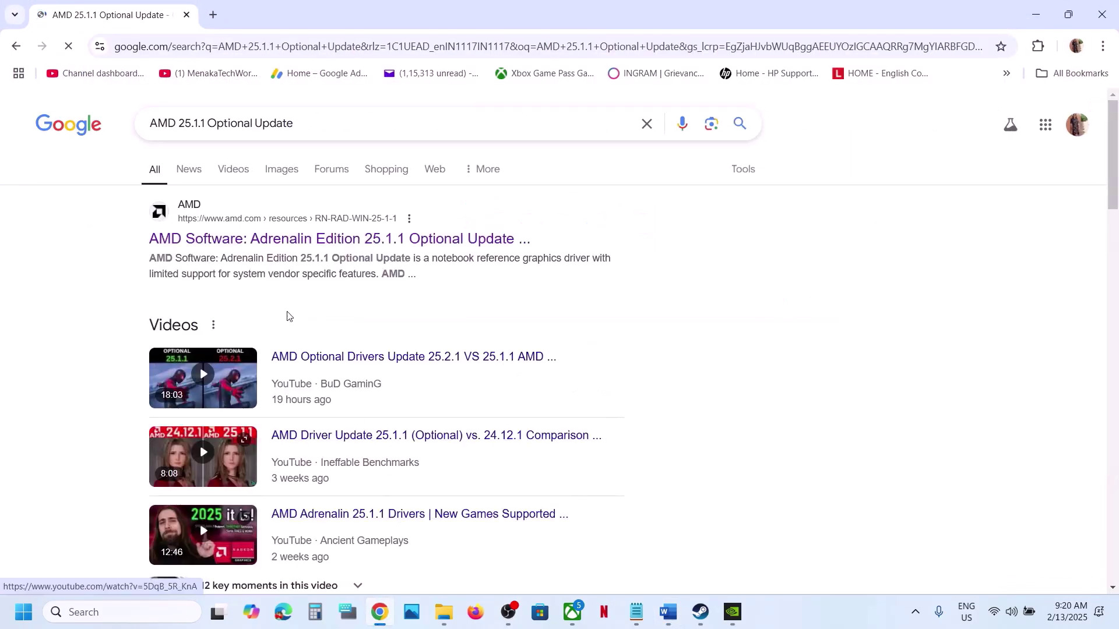
click(235, 241)
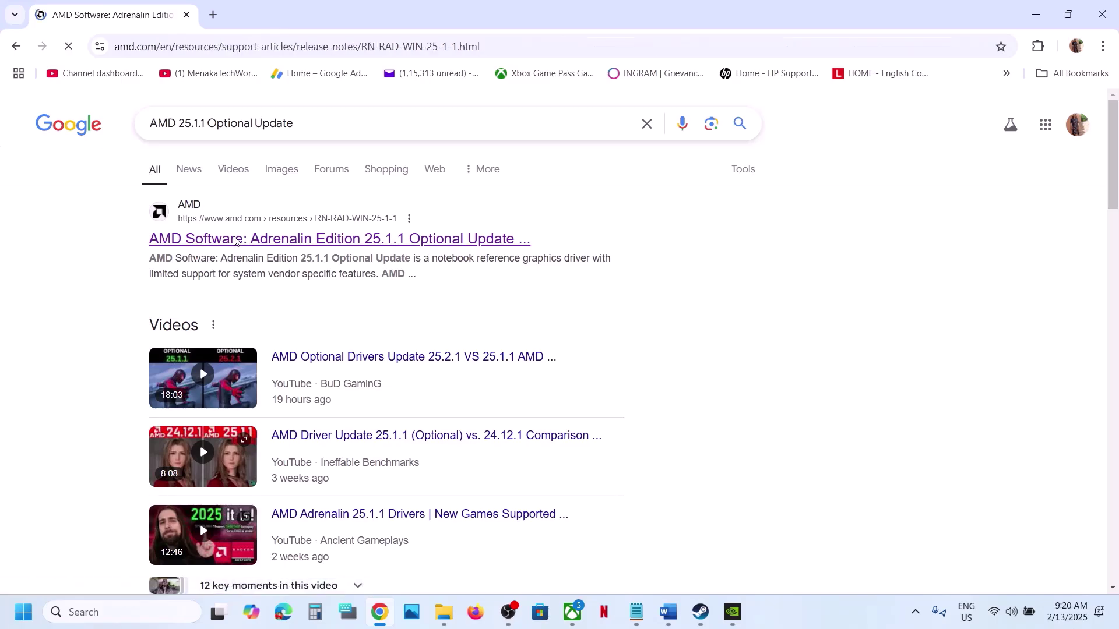
scroll(371, 353, down, 9)
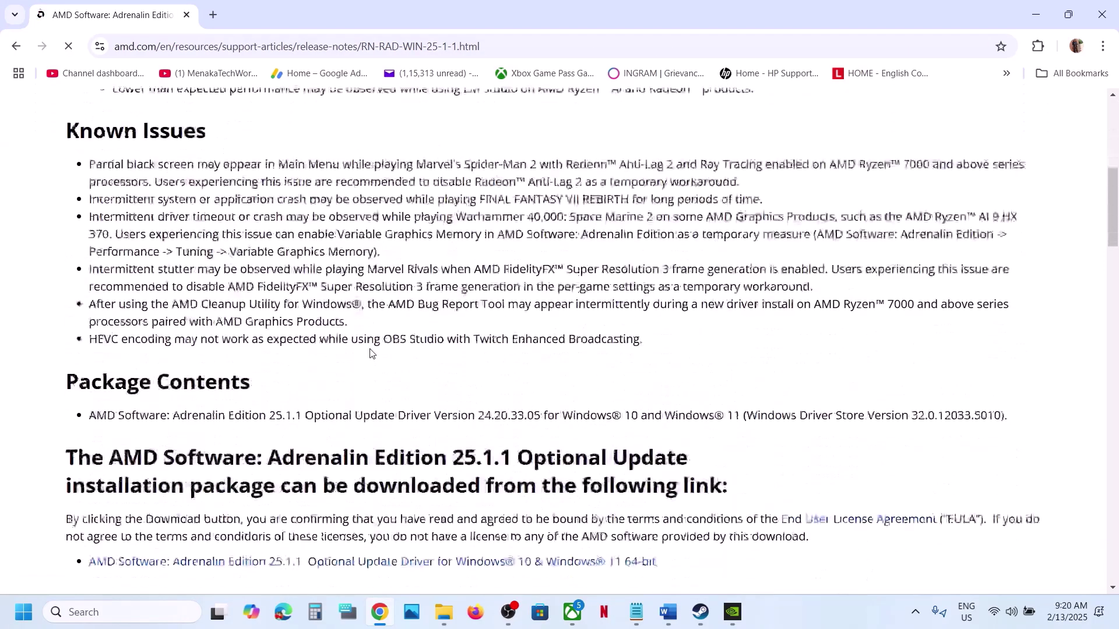
scroll(170, 402, down, 2)
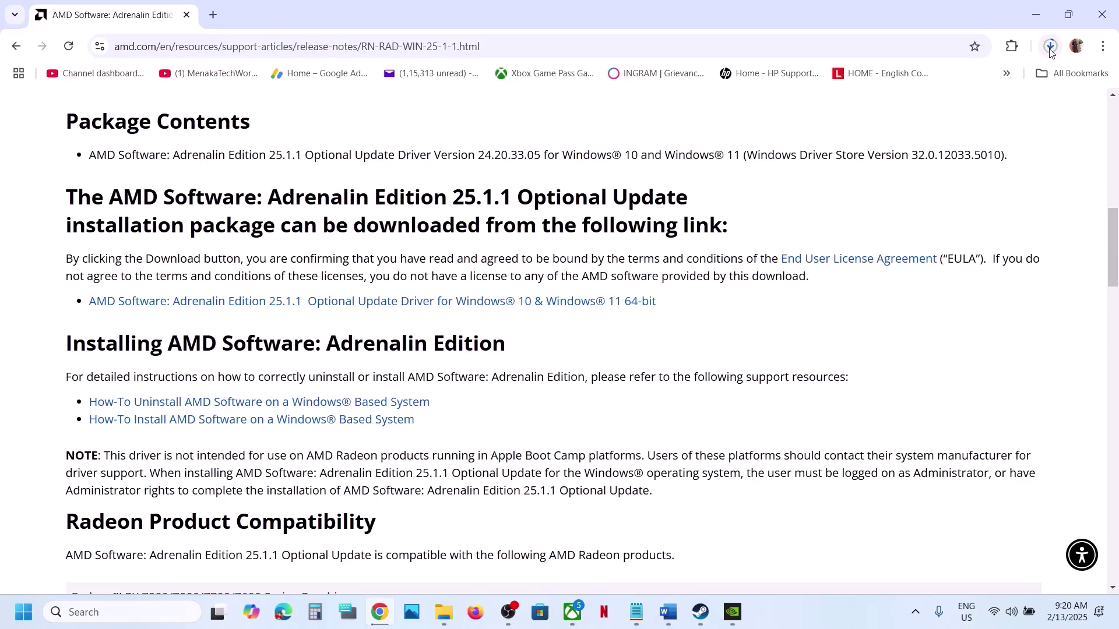
click(1036, 14)
- Highlight the close-overclocking-apps instruction and search for MSI Afterburner and RivaTuner
scroll(333, 479, down, 5)
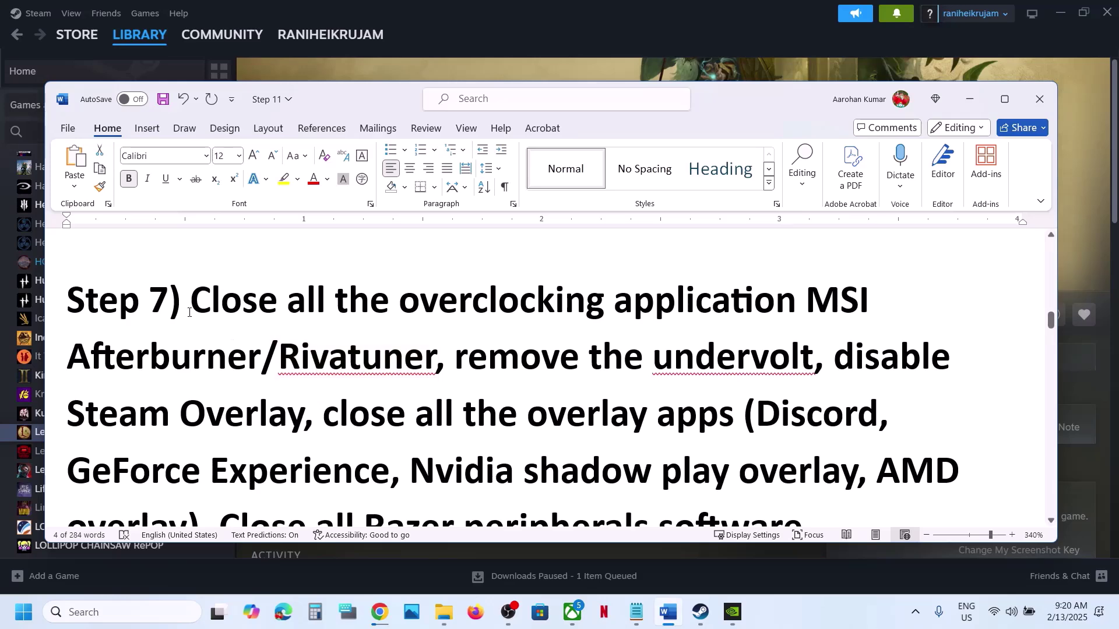
drag(188, 313, 719, 324)
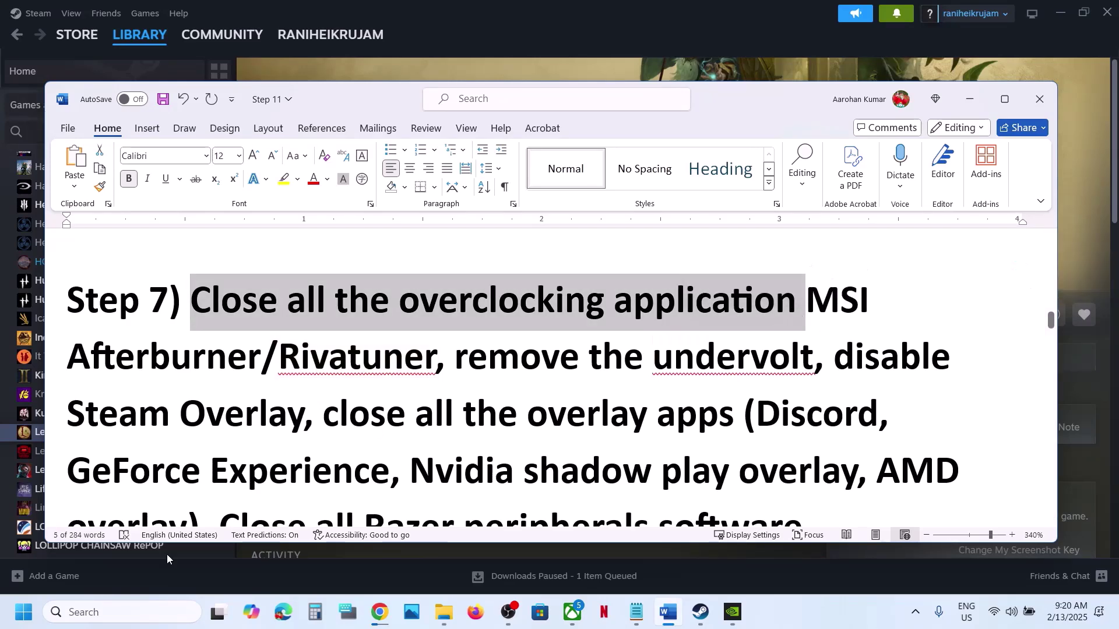
click(106, 612)
text(msi)
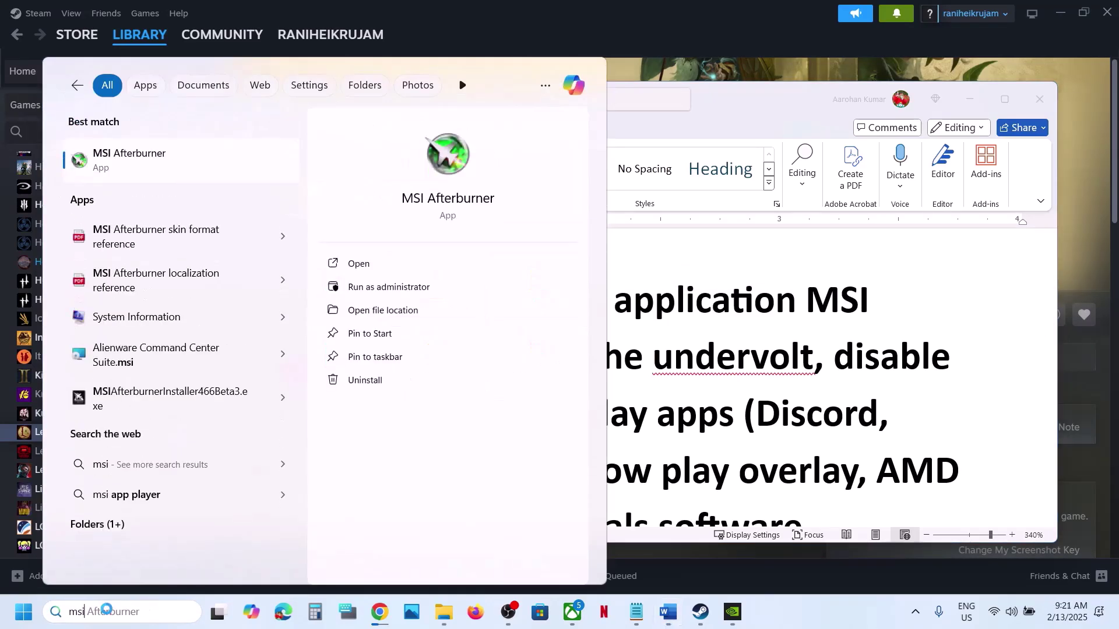
key(Escape)
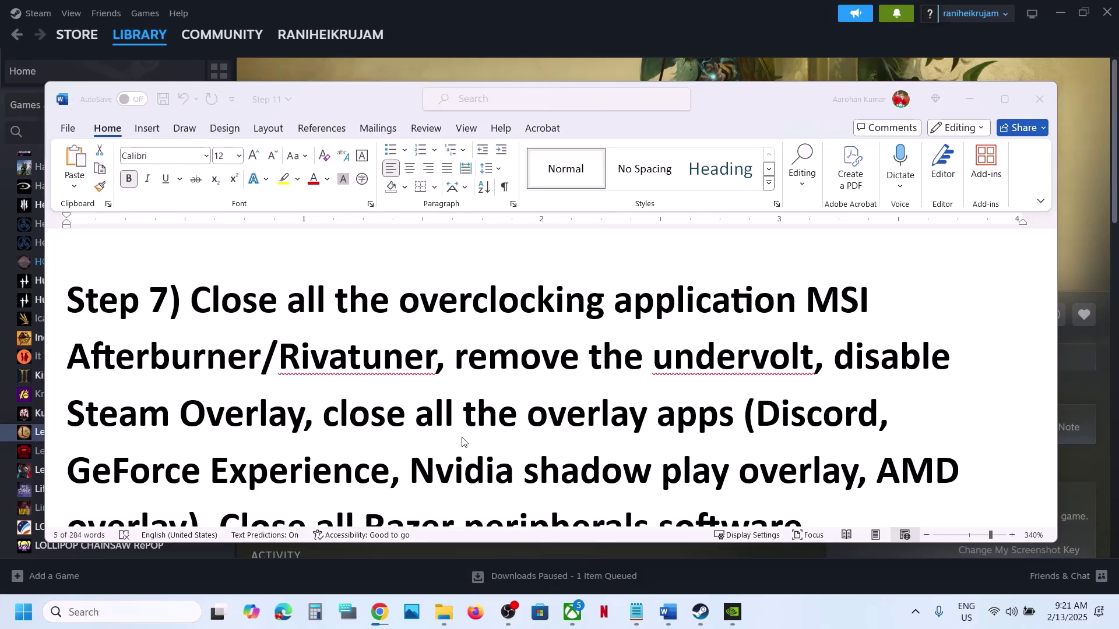
text(riva)
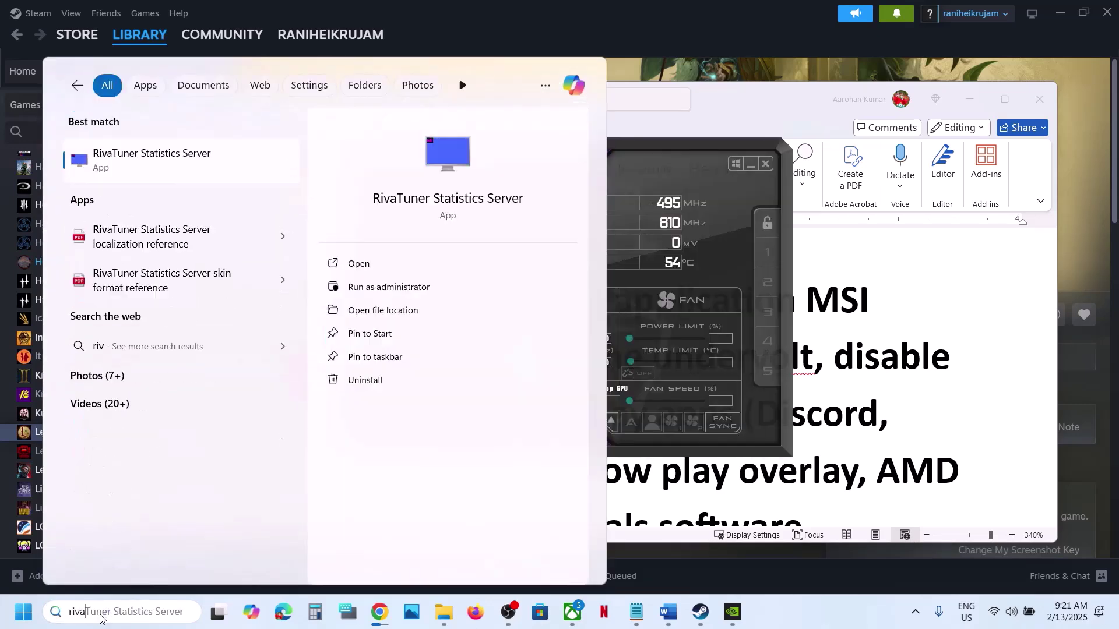
key(Escape)
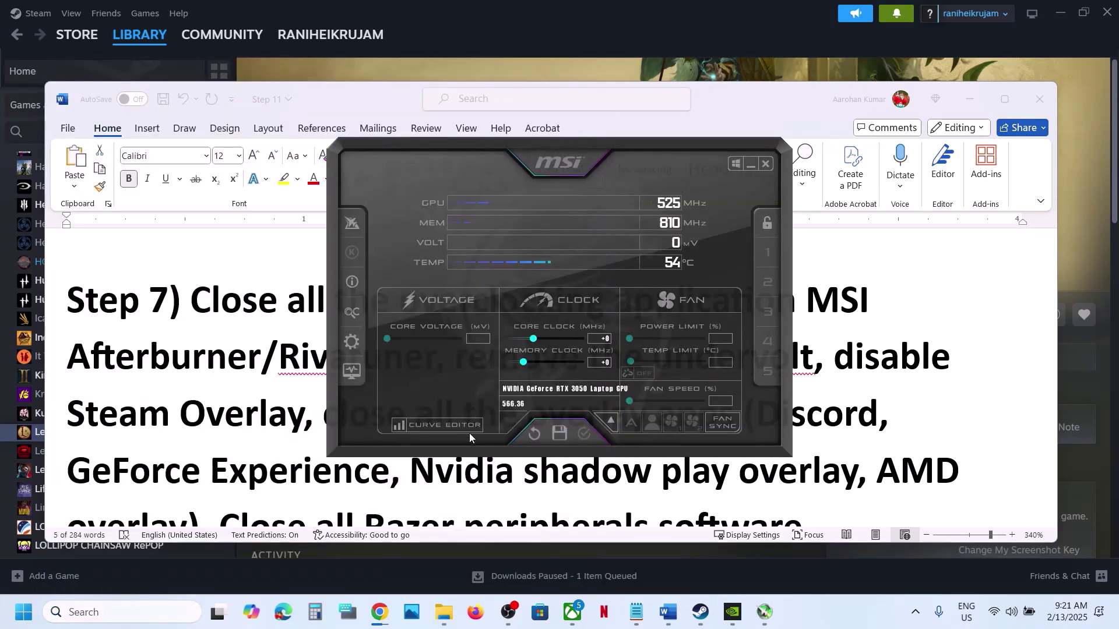
click(751, 167)
- Quit MSI Afterburner and RivaTuner Statistics Server from the system tray
click(916, 612)
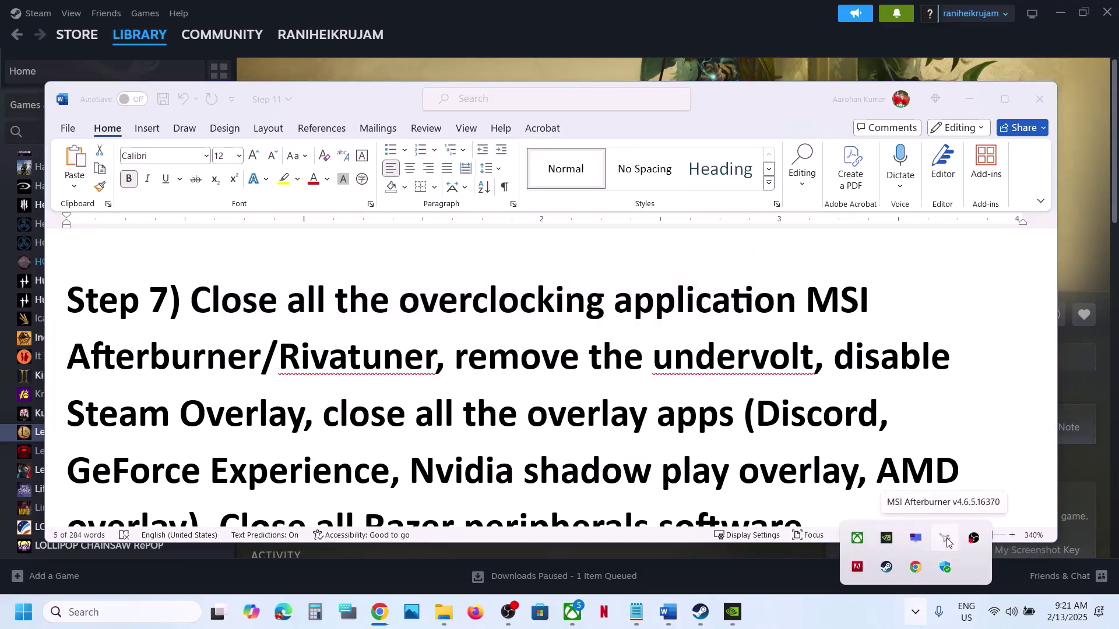
right_click(947, 541)
click(986, 530)
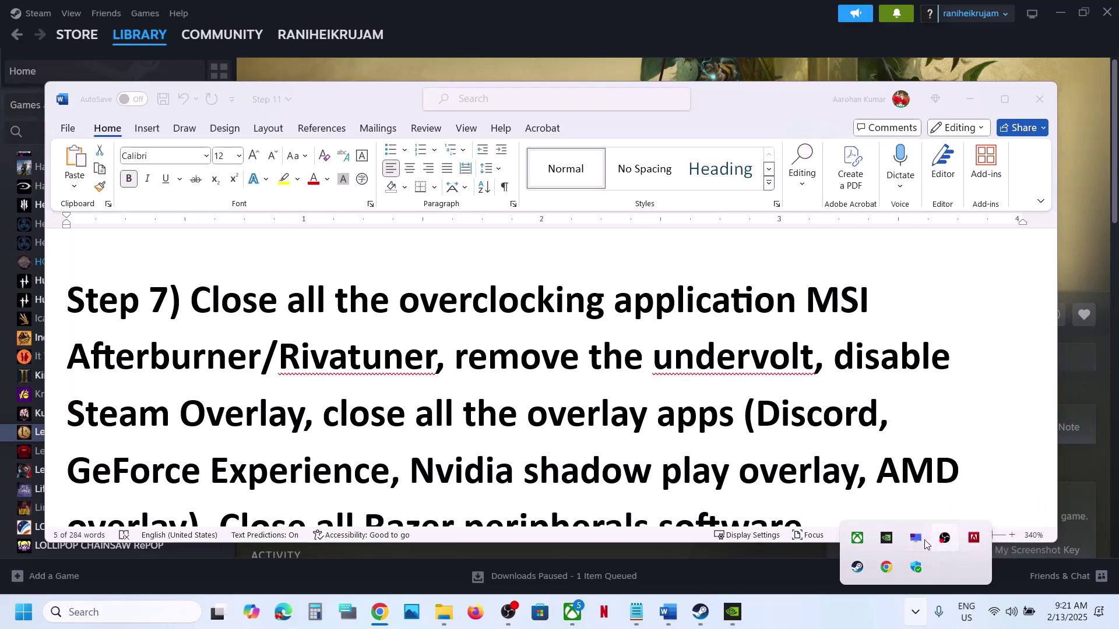
right_click(945, 534)
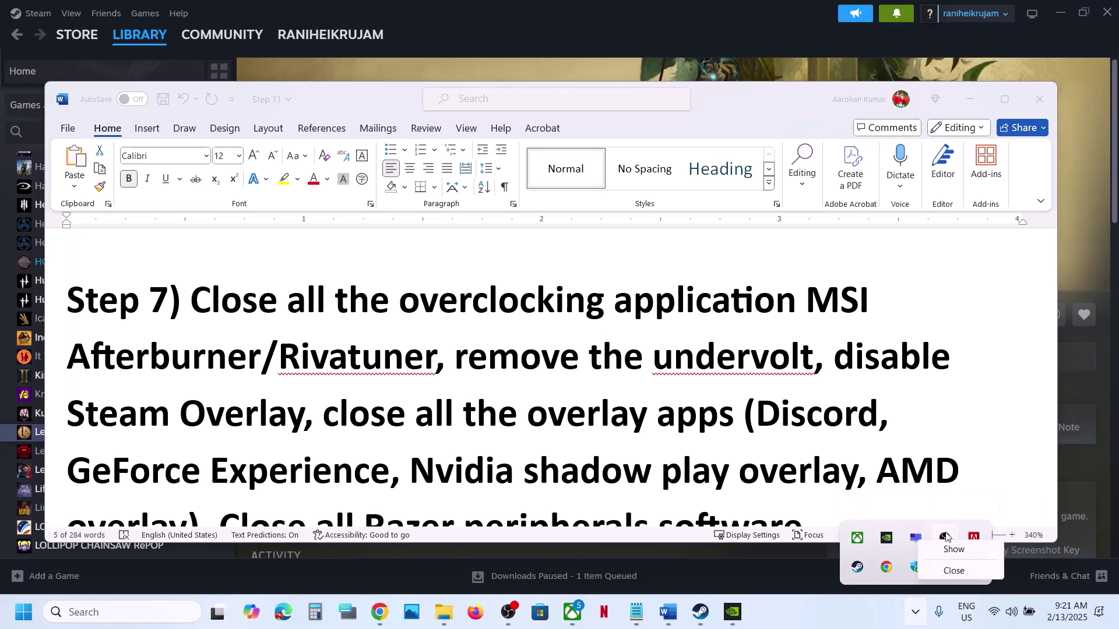
click(953, 572)
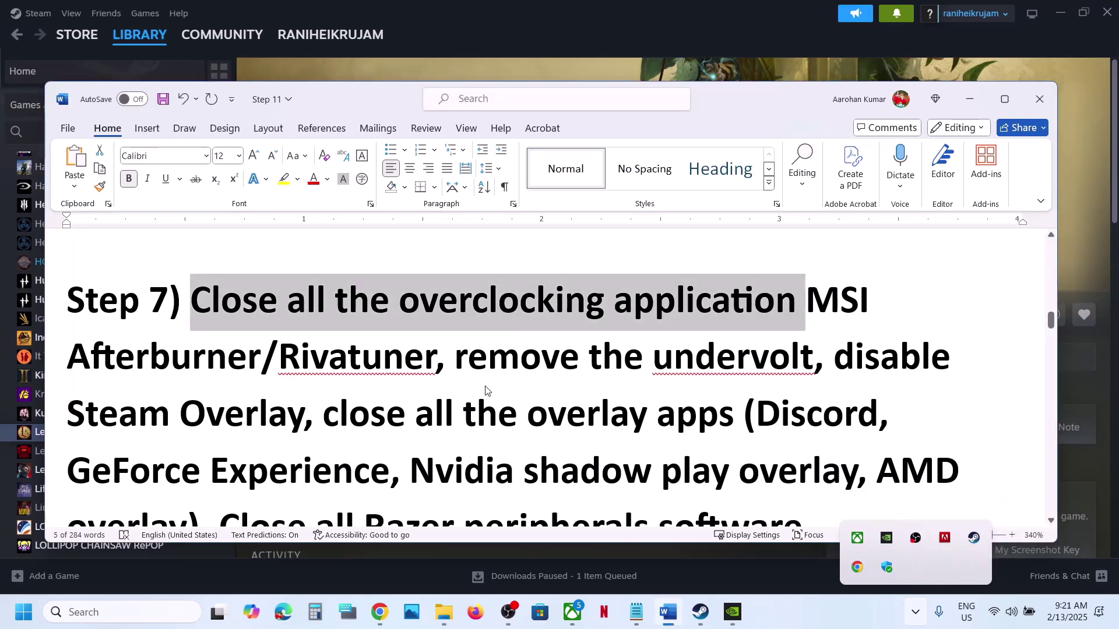
- Highlight the close-overclocking and remove-the-undervolt instructions in the Word notes
click(195, 298)
drag(195, 299, 712, 297)
drag(450, 366, 823, 370)
scroll(823, 370, down, 1)
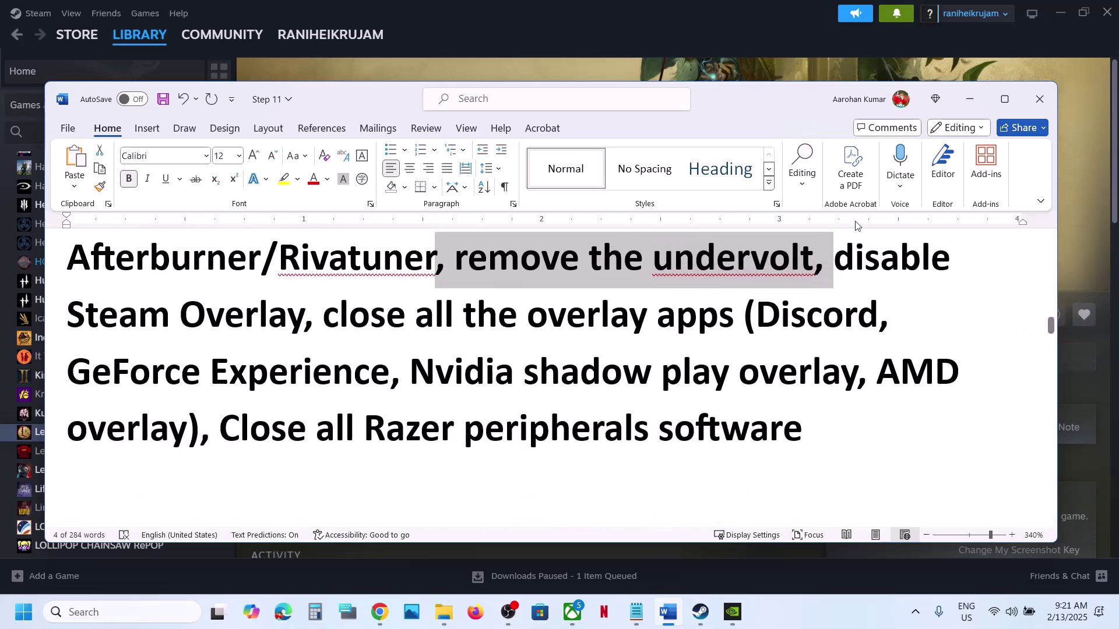
click(833, 260)
drag(833, 259, 341, 315)
- Check the Steam Overlay setting in Legacy: Steel & Sorcery's Steam properties
click(467, 10)
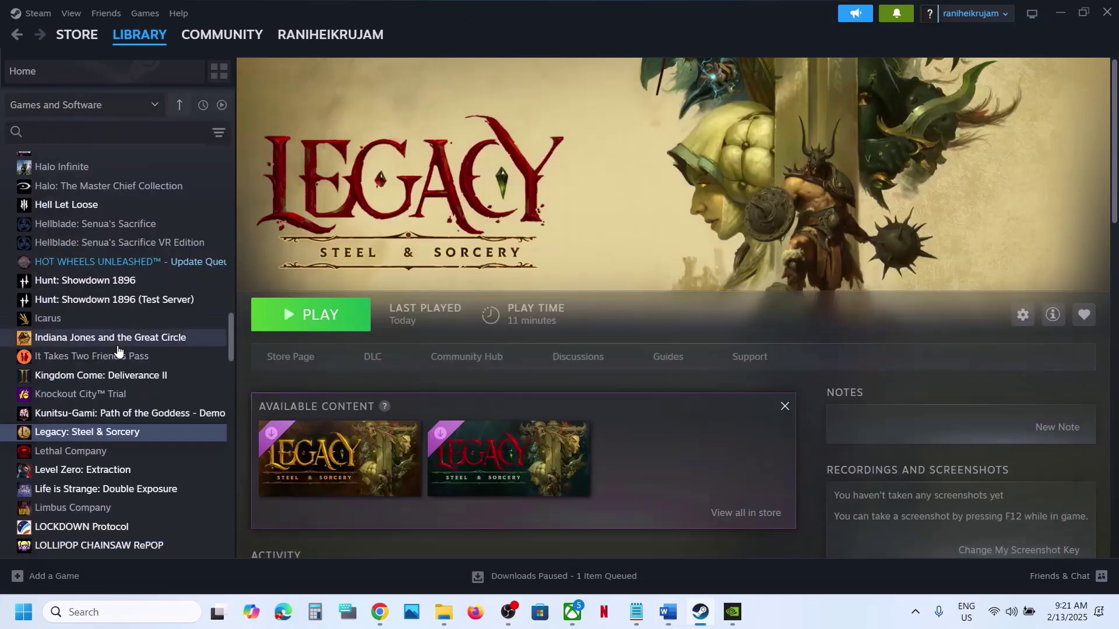
right_click(112, 432)
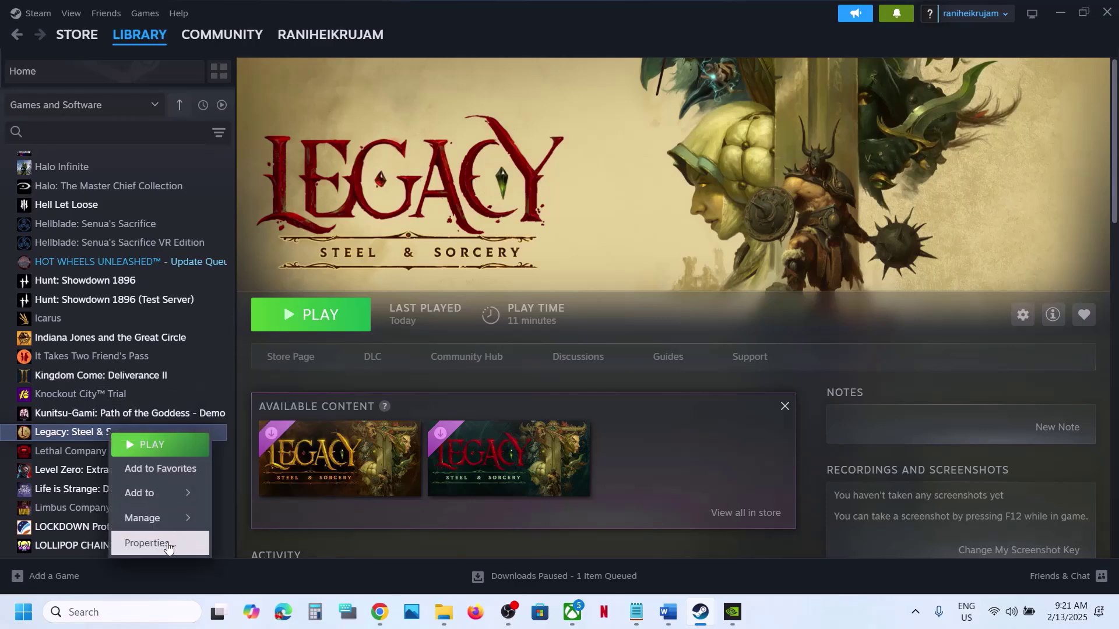
click(168, 545)
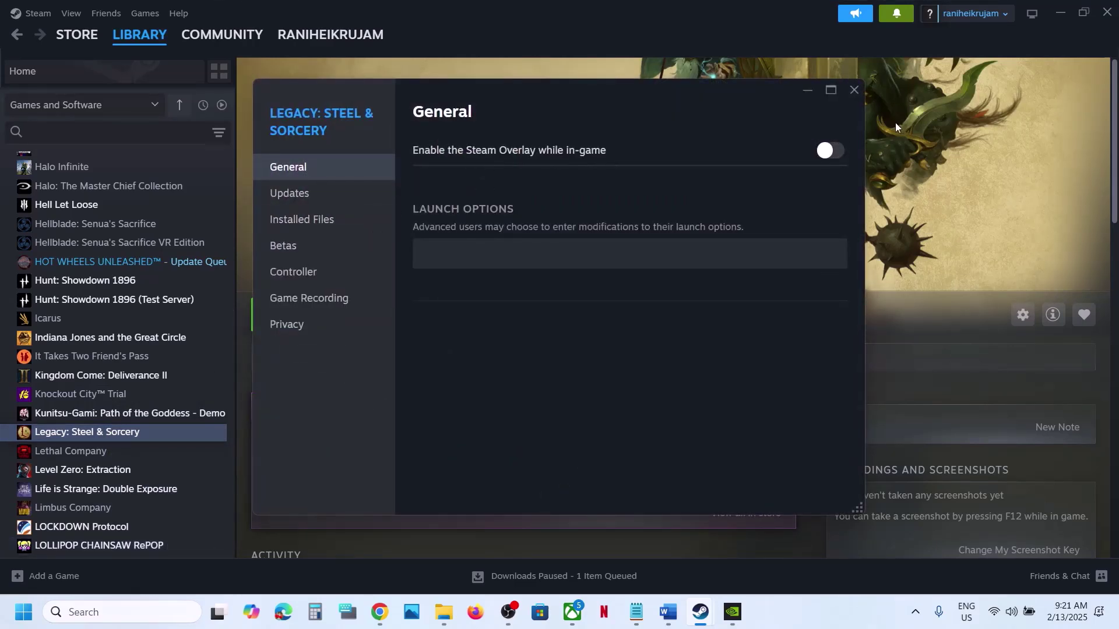
click(852, 92)
- Highlight Discord and GeForce Experience in the Word notes' overlay-apps list
click(670, 609)
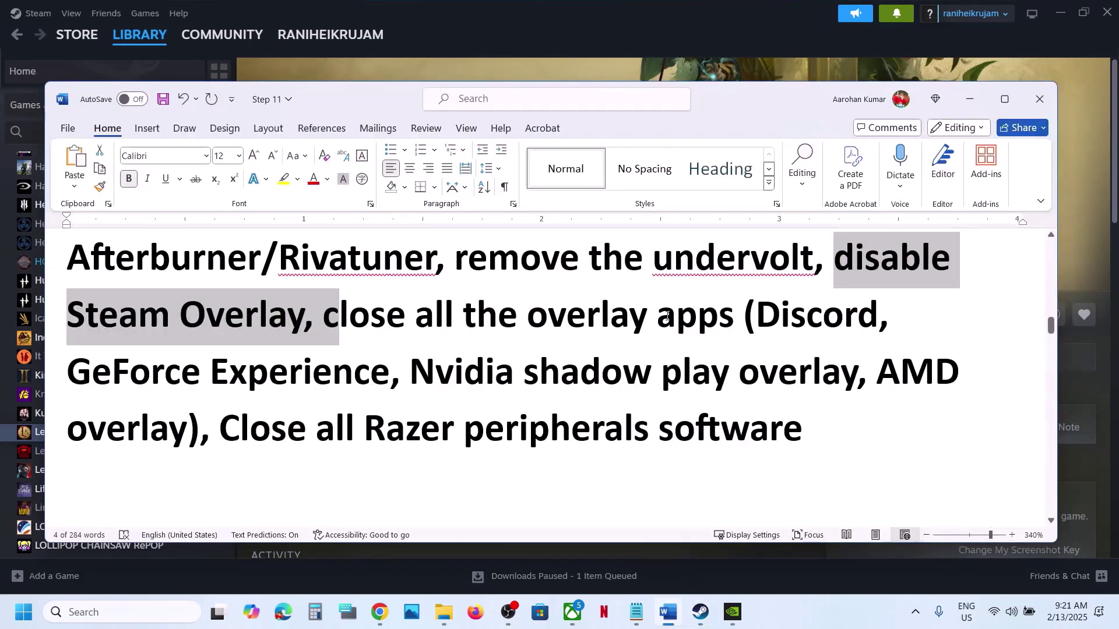
drag(757, 312, 913, 318)
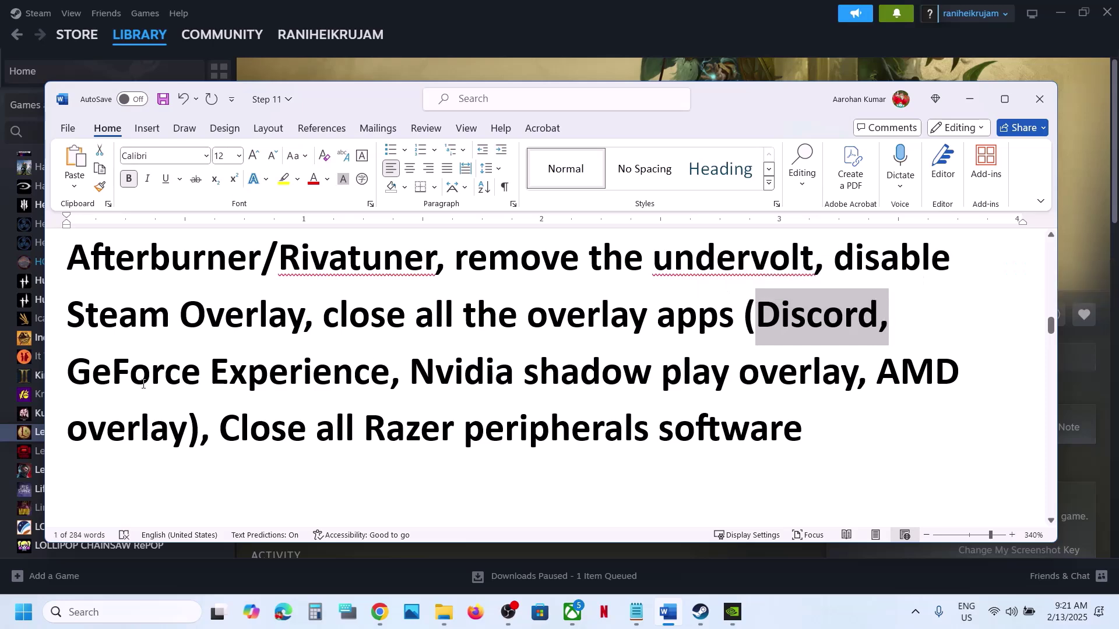
drag(115, 380, 342, 381)
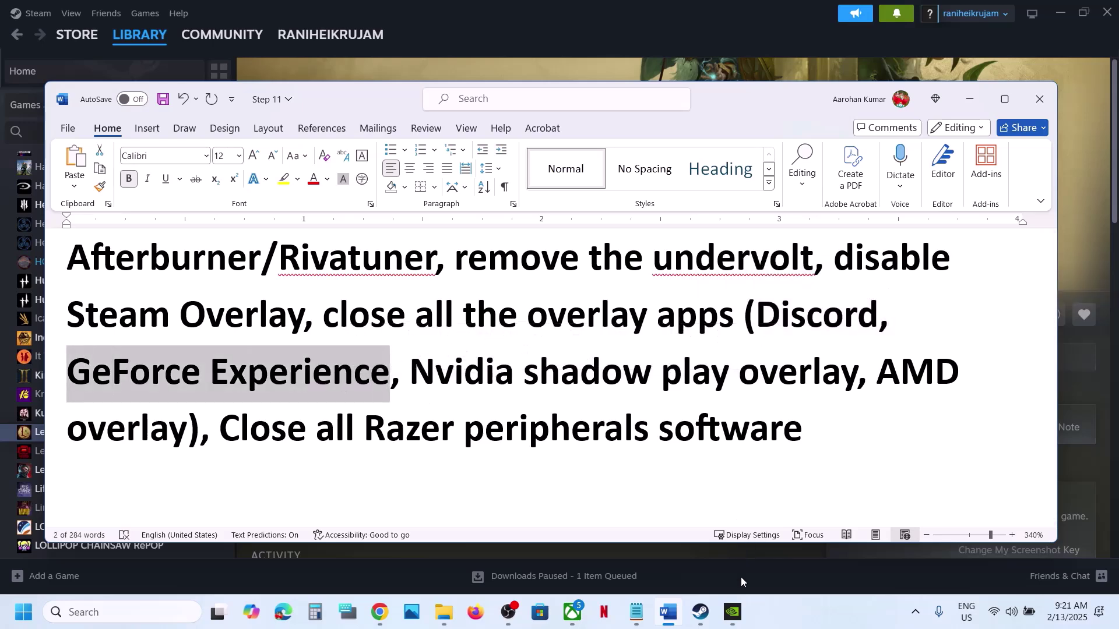
- Browse NVIDIA App's pages, then turn off the NVIDIA overlay under Settings > Features
click(729, 619)
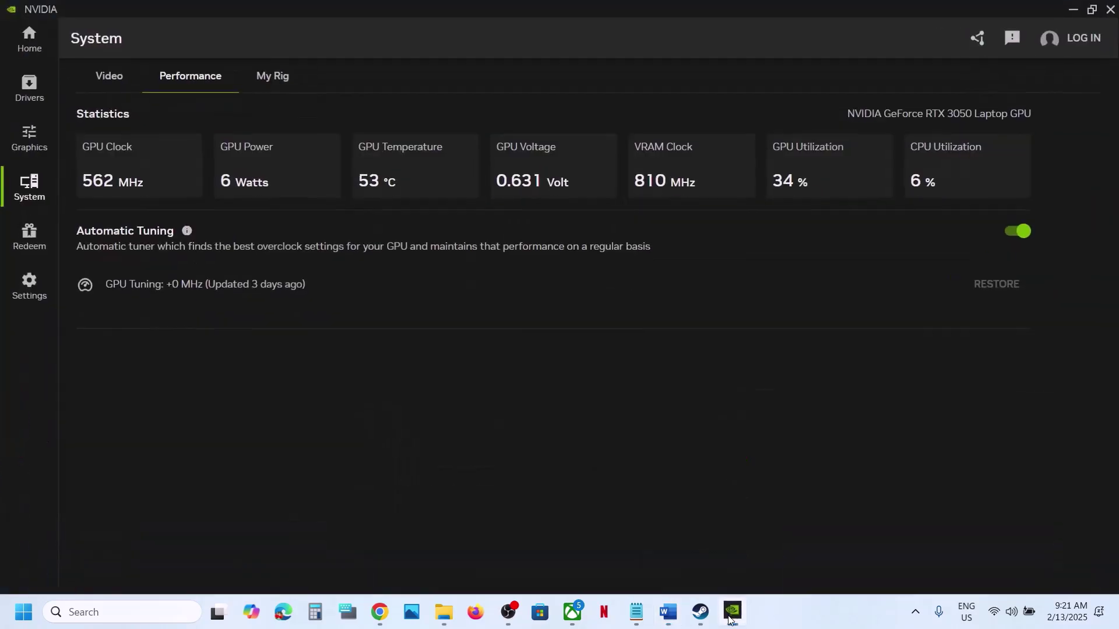
click(29, 88)
click(37, 134)
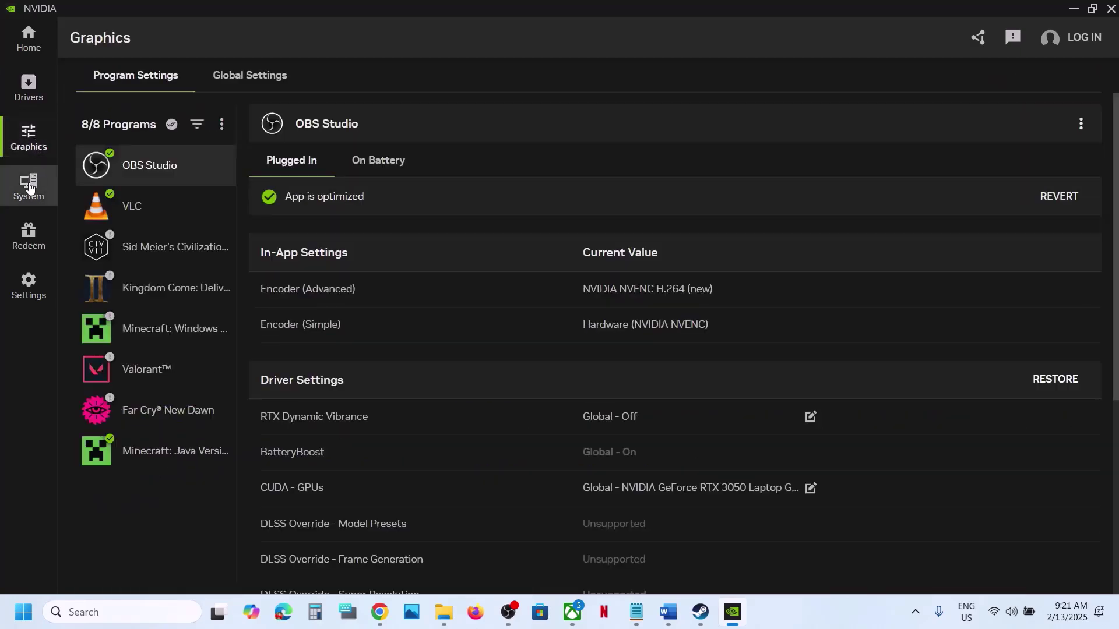
click(29, 186)
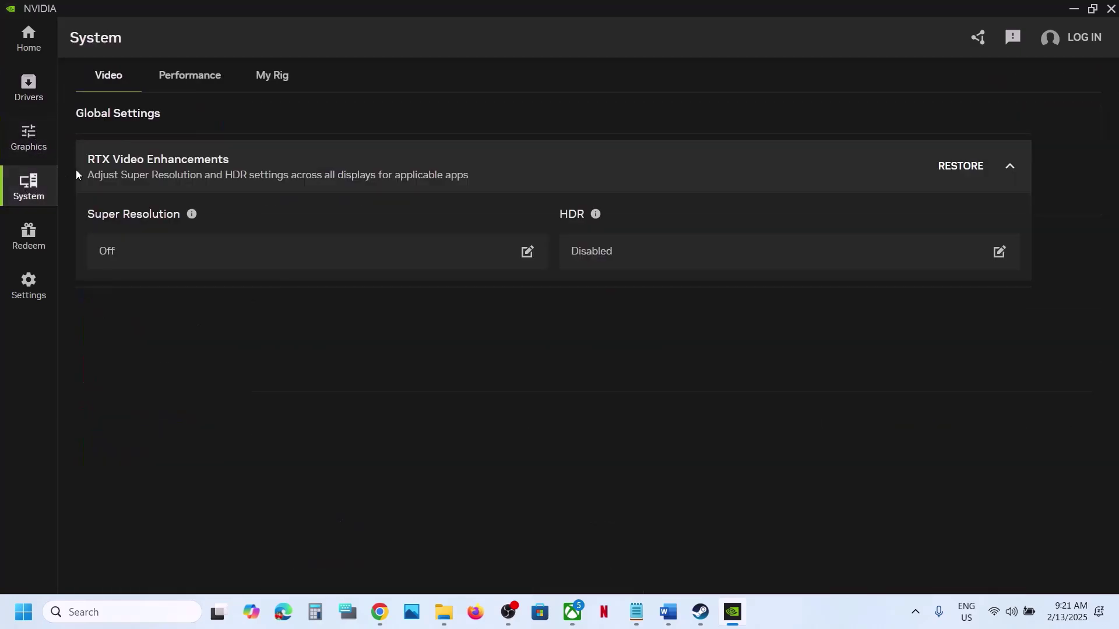
click(177, 78)
click(267, 76)
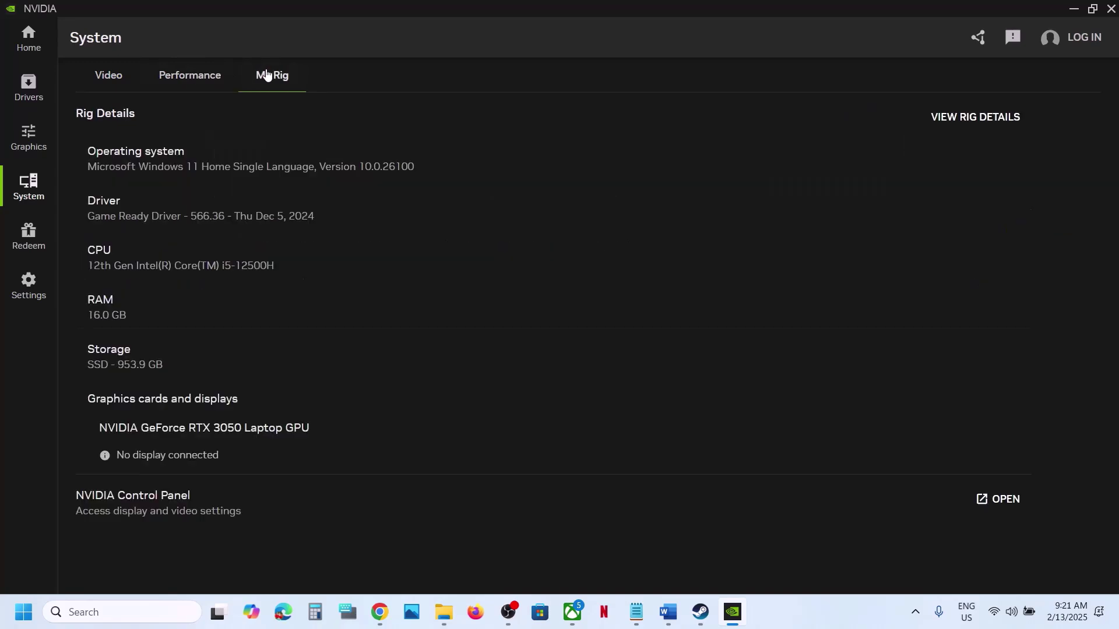
click(29, 239)
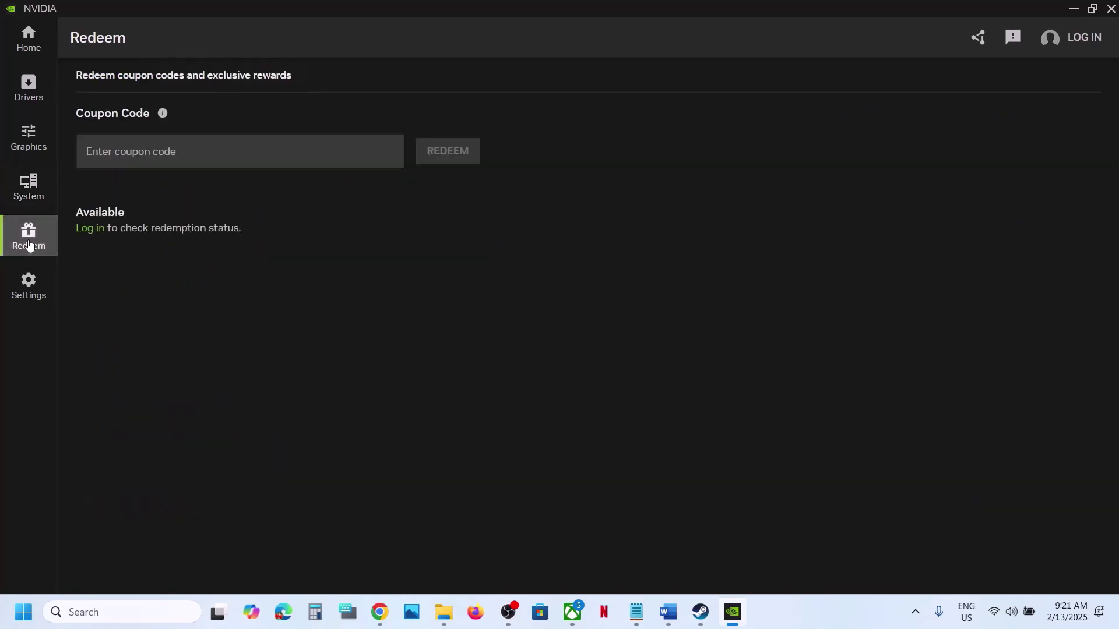
click(38, 305)
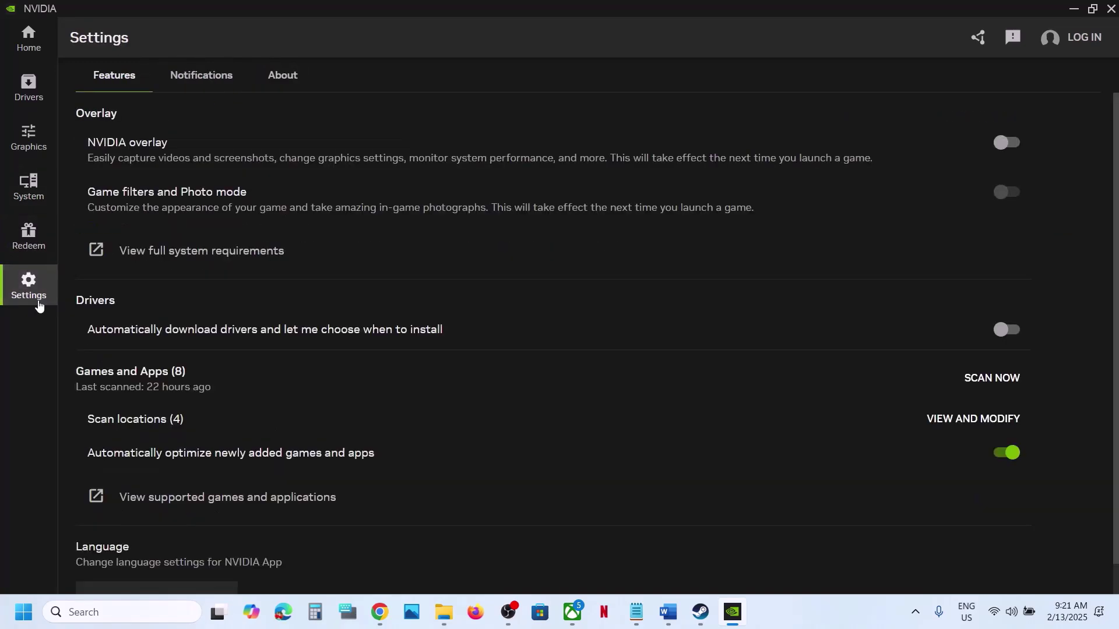
click(1005, 145)
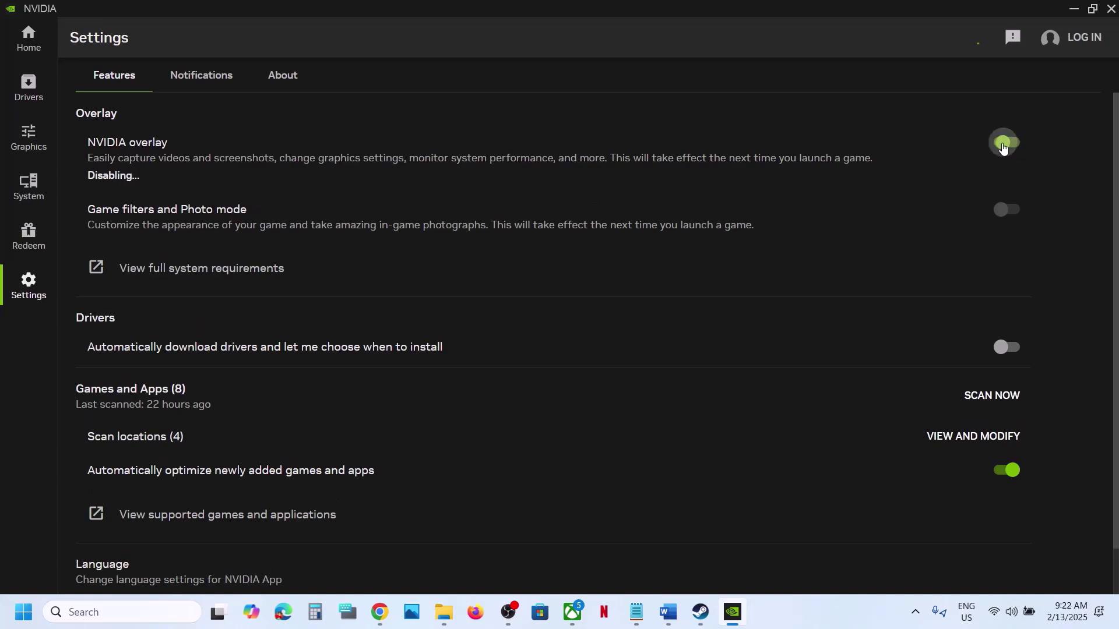
click(1074, 10)
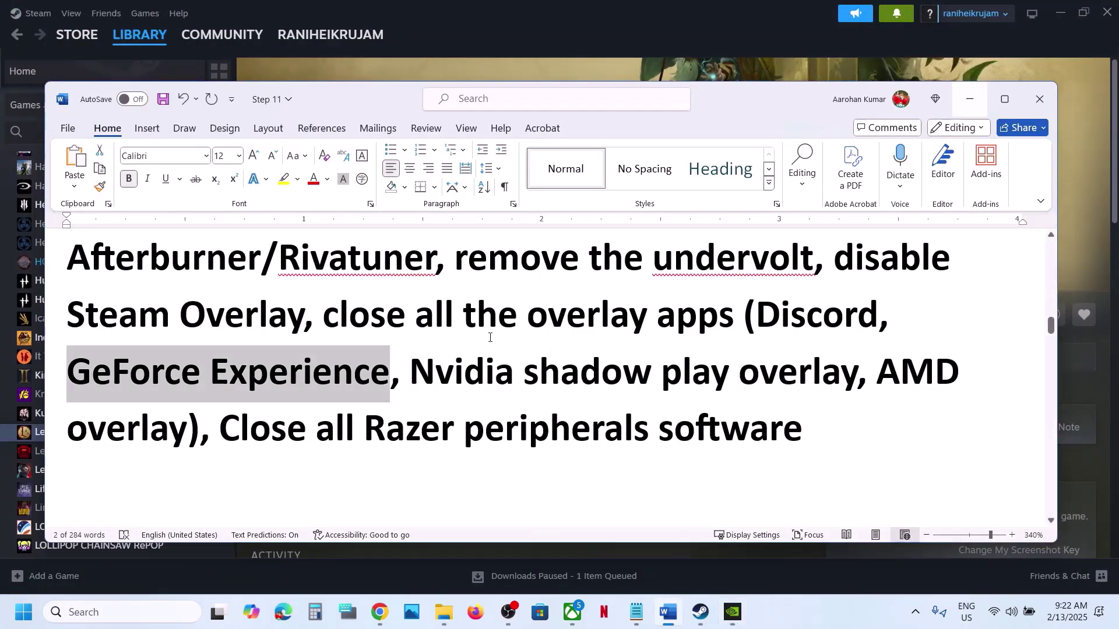
- Highlight the close-all-overlay-apps and Razer software instructions in the Word notes
drag(355, 319, 720, 310)
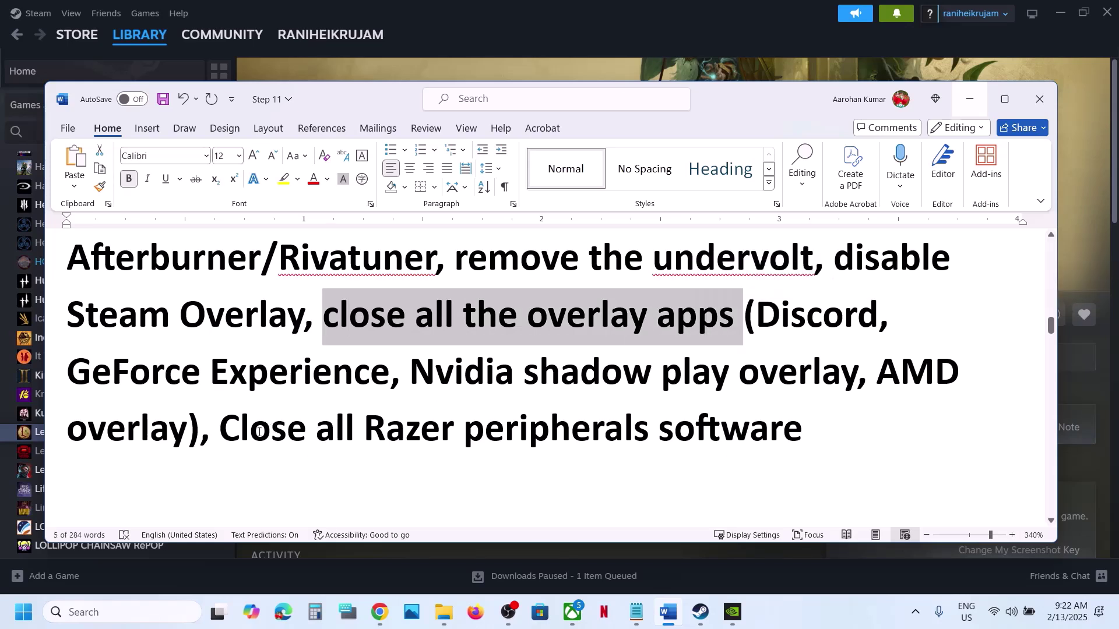
drag(239, 436, 500, 427)
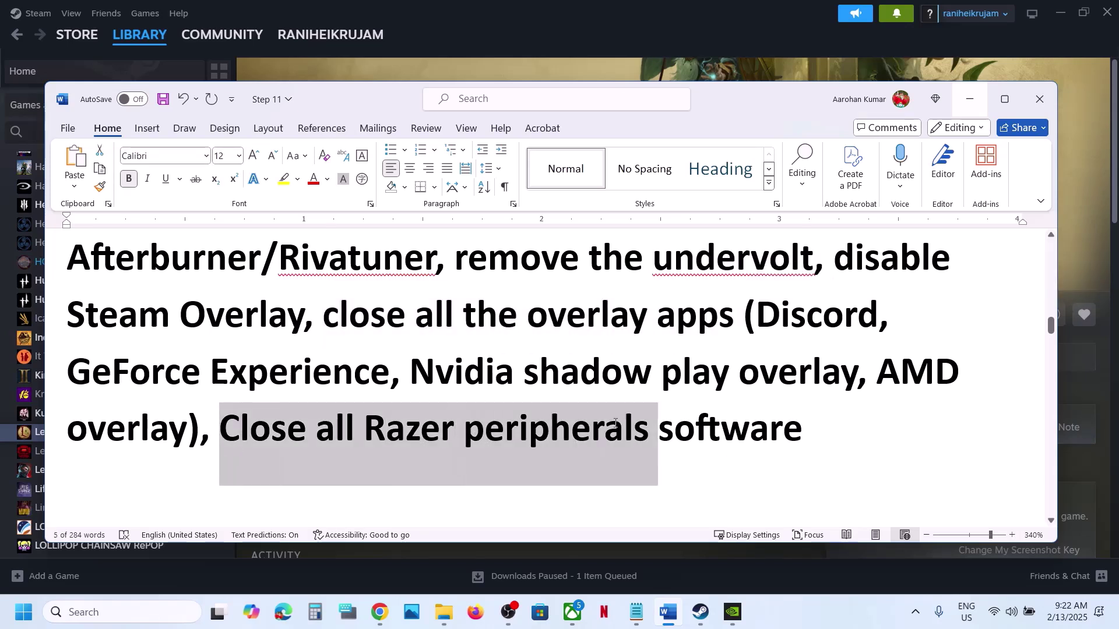
drag(662, 423, 803, 429)
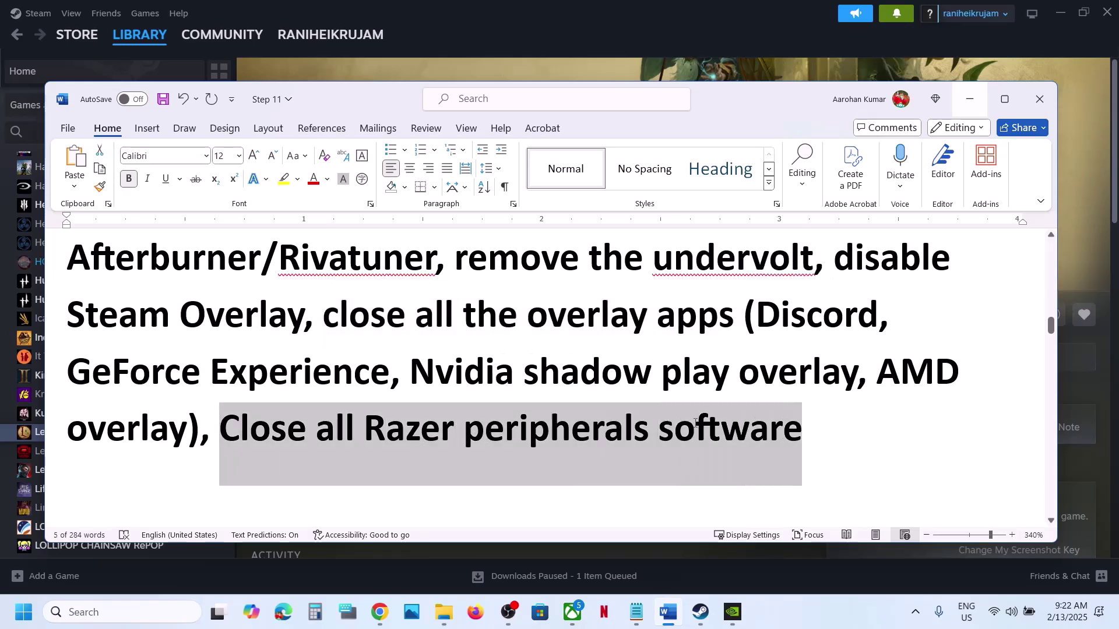
click(489, 397)
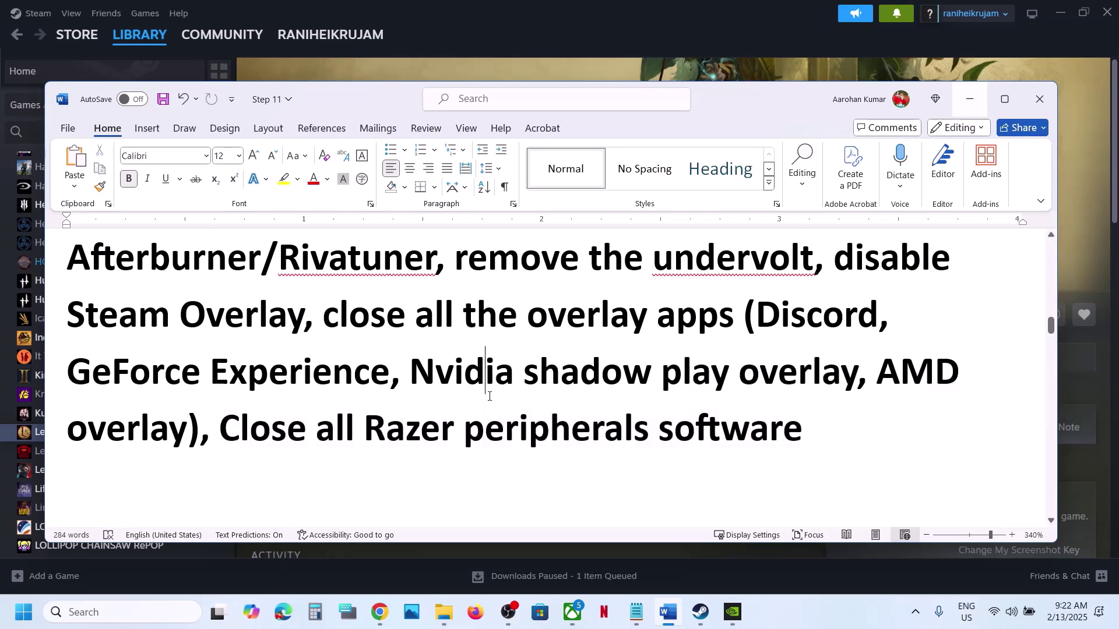
- Scroll to and highlight the Step 8 heading on disabling AMD Fluid Motion Frames 2
scroll(489, 397, down, 5)
scroll(489, 397, up, 1)
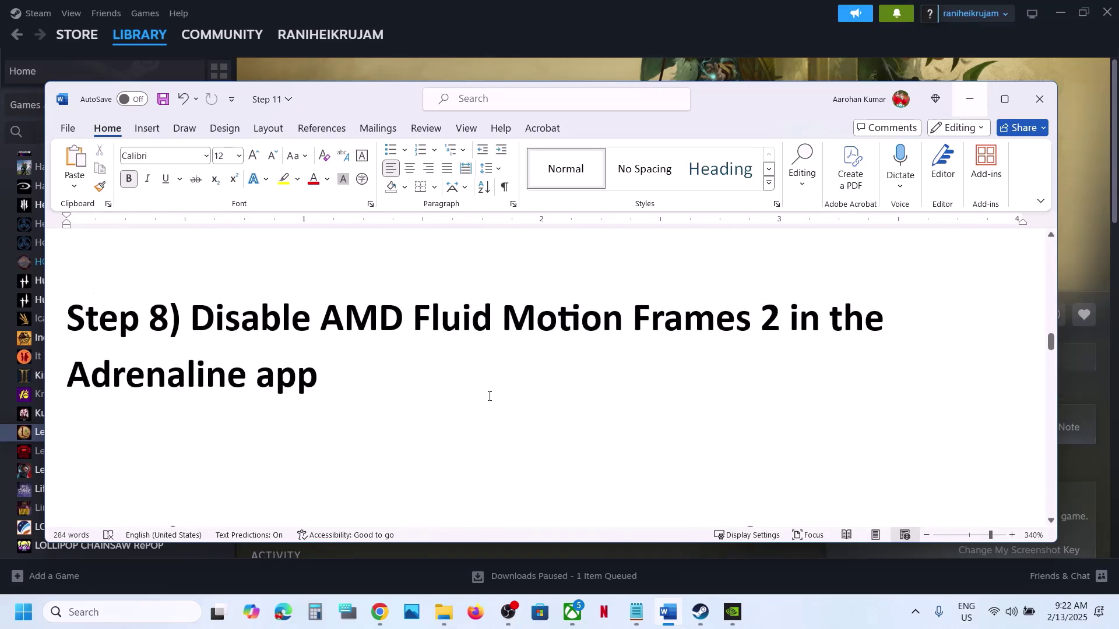
drag(193, 324, 337, 381)
click(337, 381)
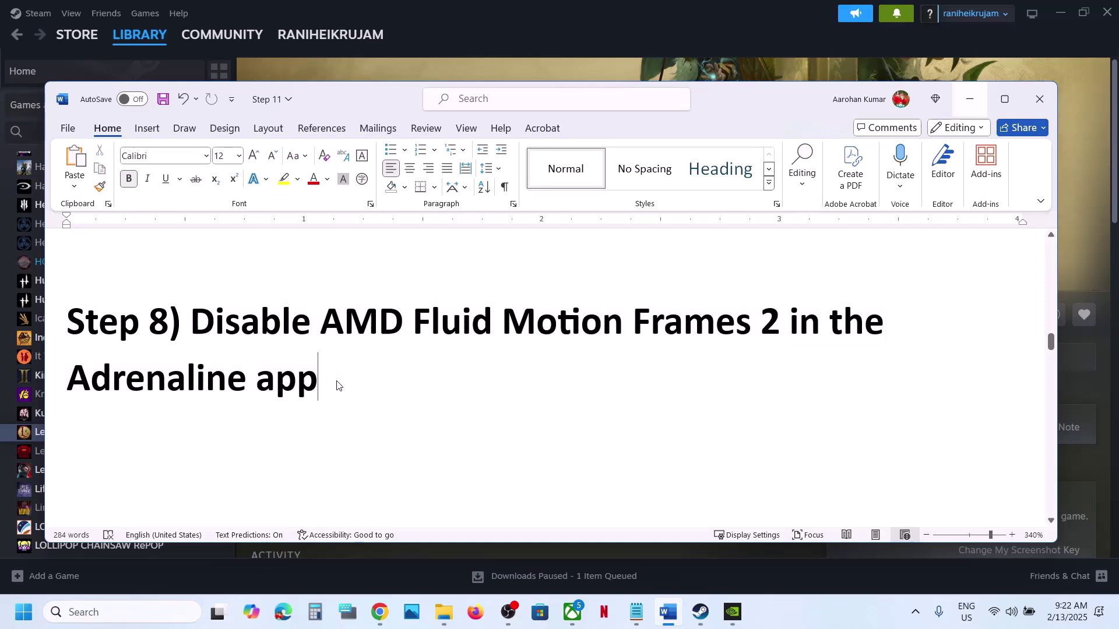
click(825, 618)
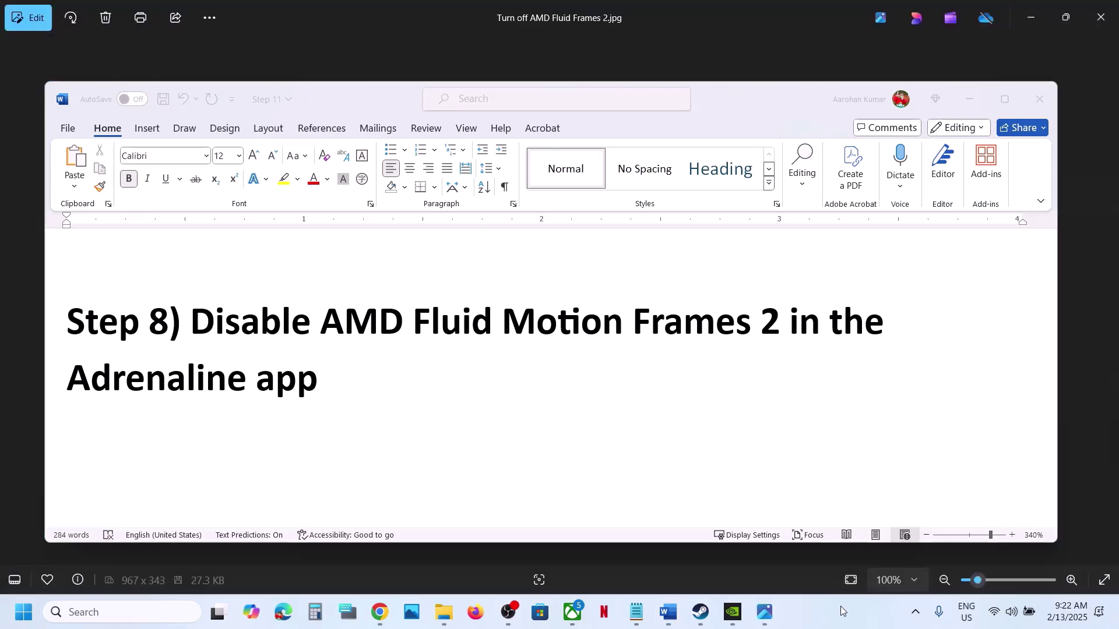
- Open the 'Turn off AMD Fluid Frames 2.jpg' screenshot, zoom in, and close Photos
click(971, 98)
click(971, 98)
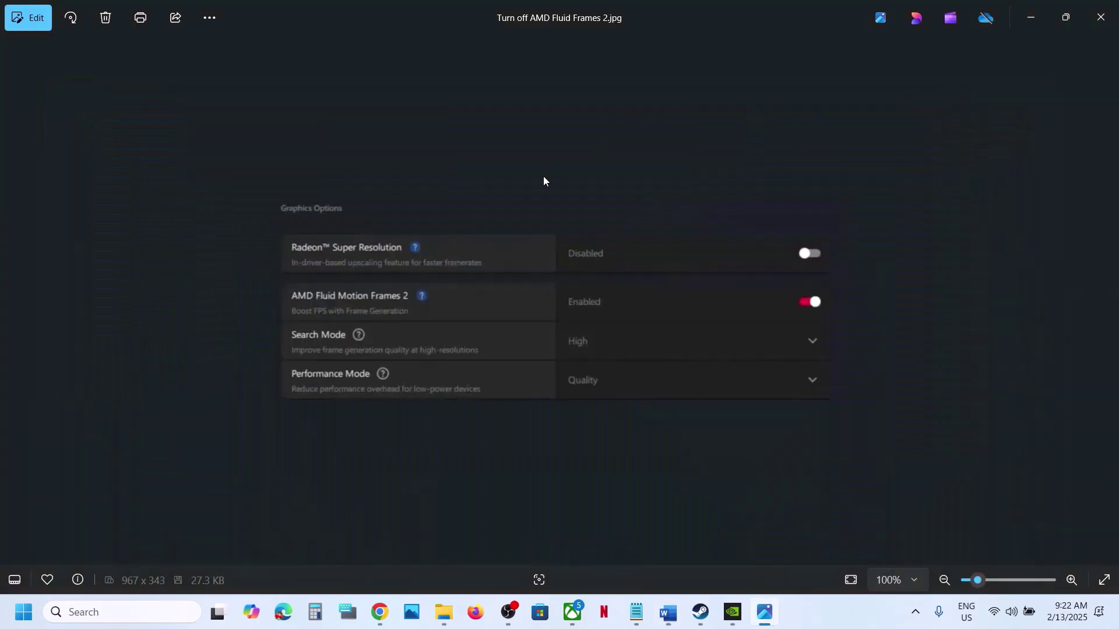
scroll(428, 256, up, 1)
scroll(428, 257, up, 1)
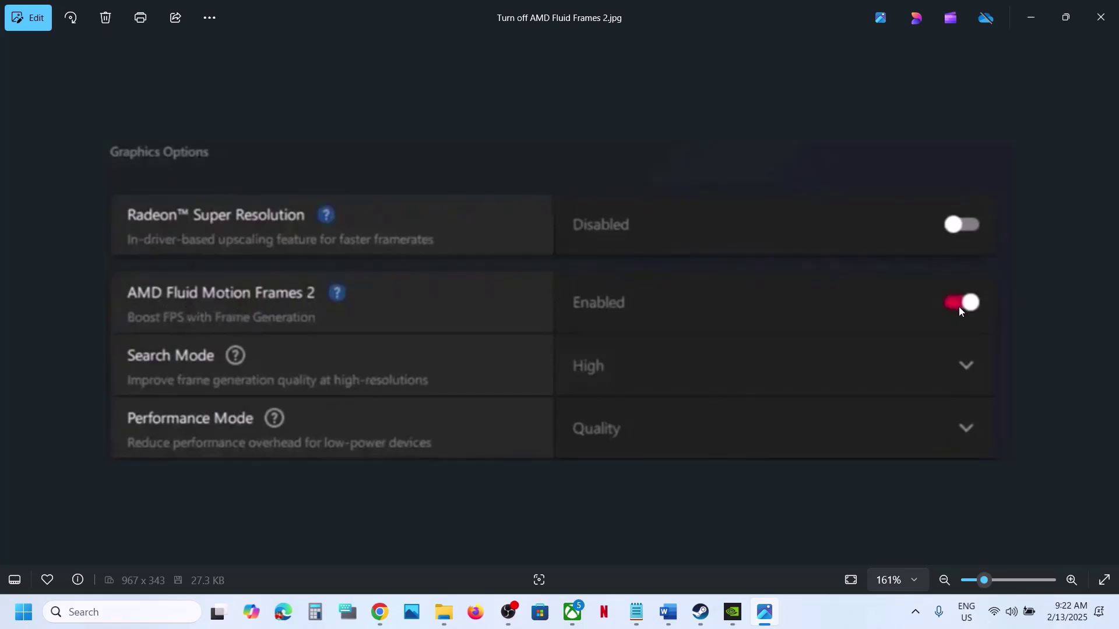
click(1101, 17)
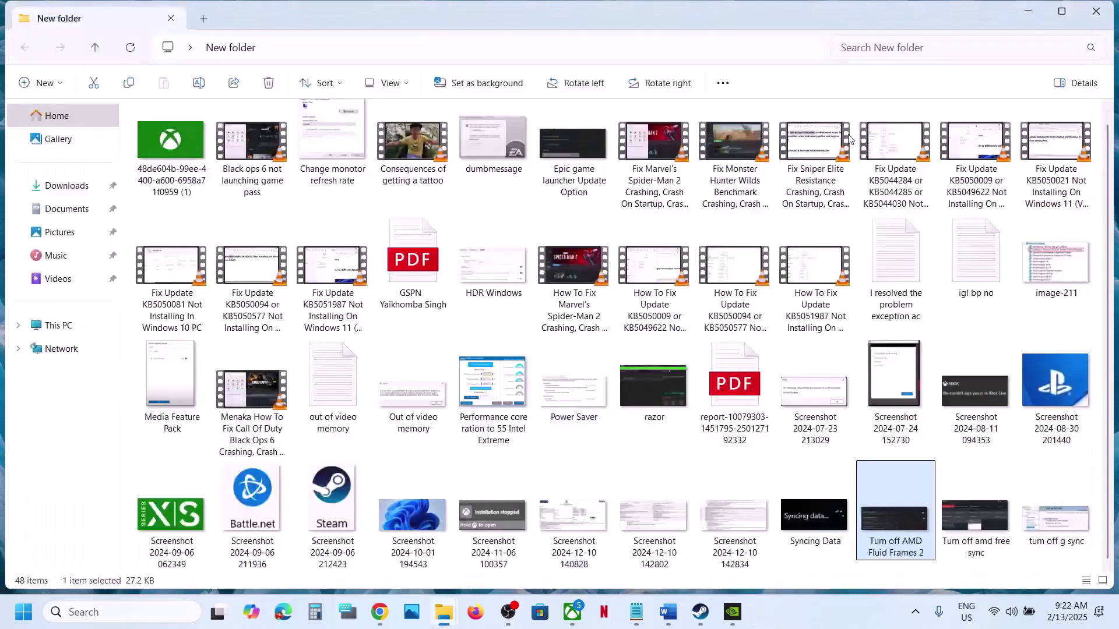
click(674, 613)
- Highlight the Step 9 paging-file instruction and the 'View Advanced system settings' line in Step 10
click(701, 612)
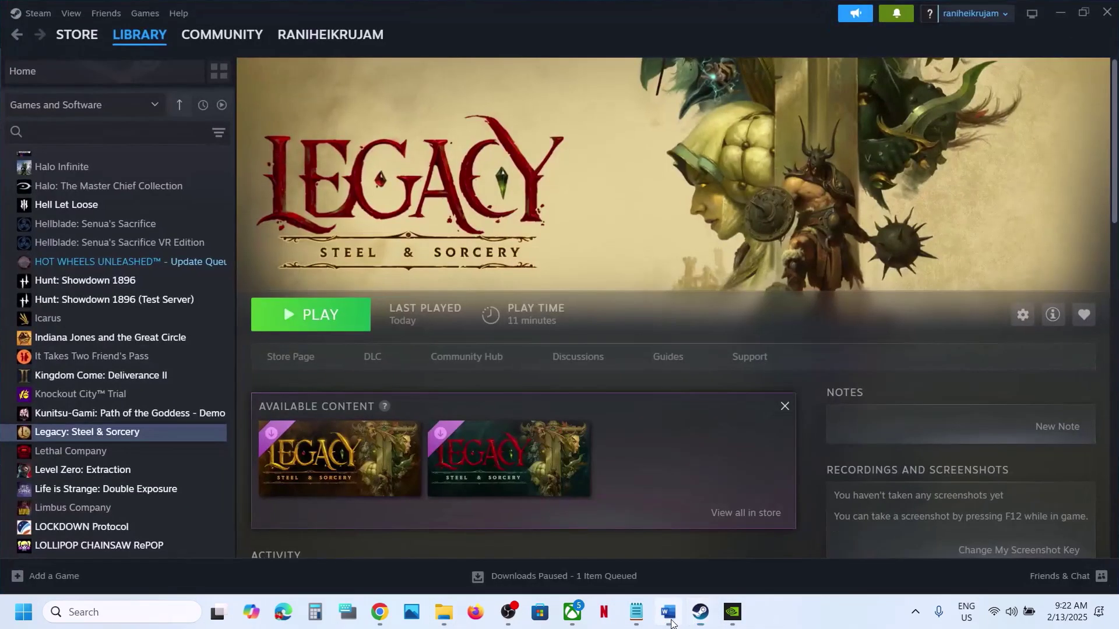
click(671, 615)
scroll(407, 440, down, 3)
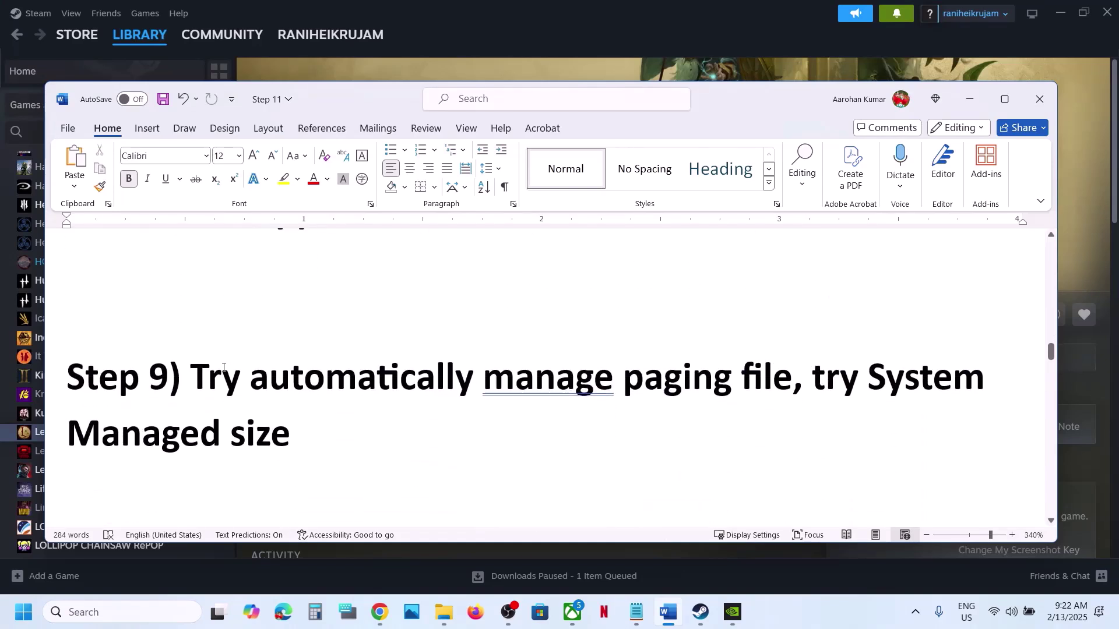
drag(198, 377, 754, 419)
scroll(754, 416, down, 3)
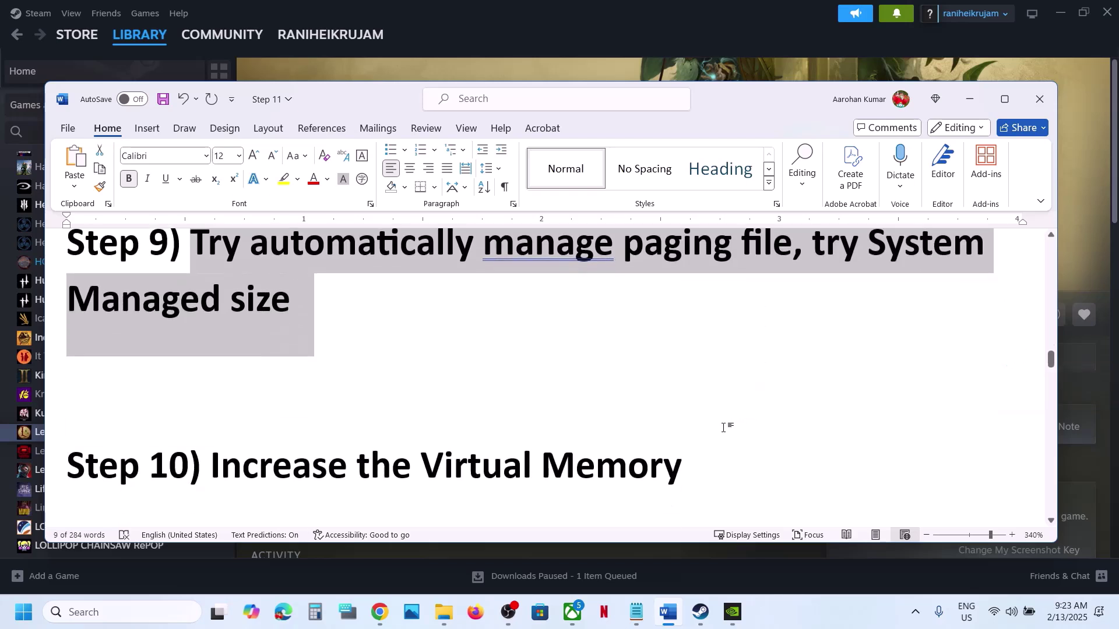
scroll(728, 424, down, 2)
drag(583, 478, 100, 496)
key(ctrl+c)
- Open Virtual Memory from advanced system settings and confirm the automatic paging file setting
click(120, 612)
key(ctrl+v)
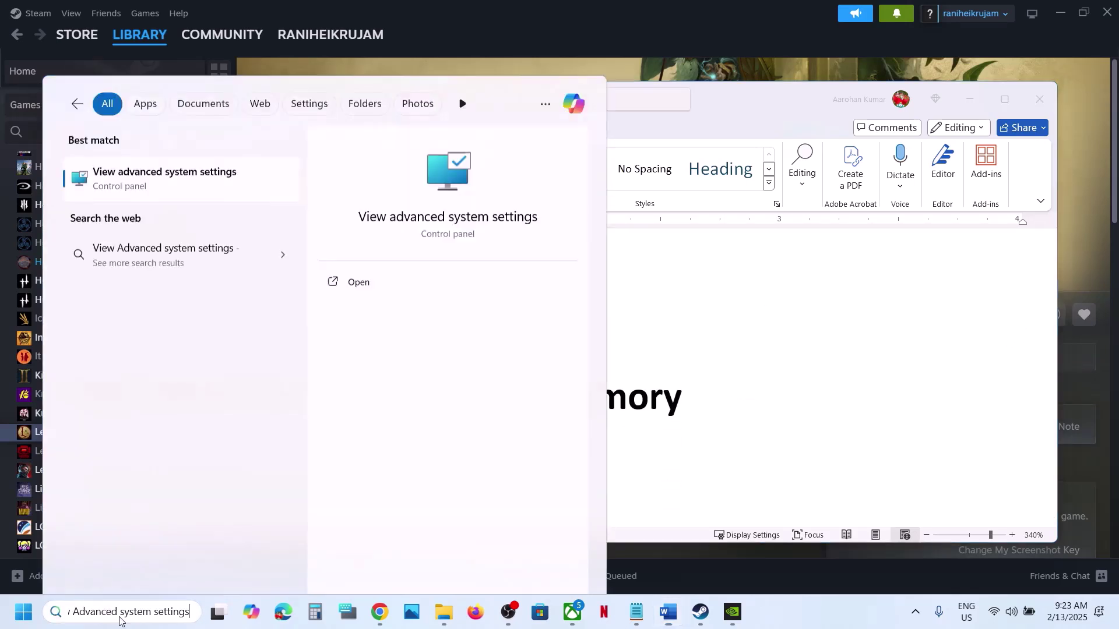
click(168, 175)
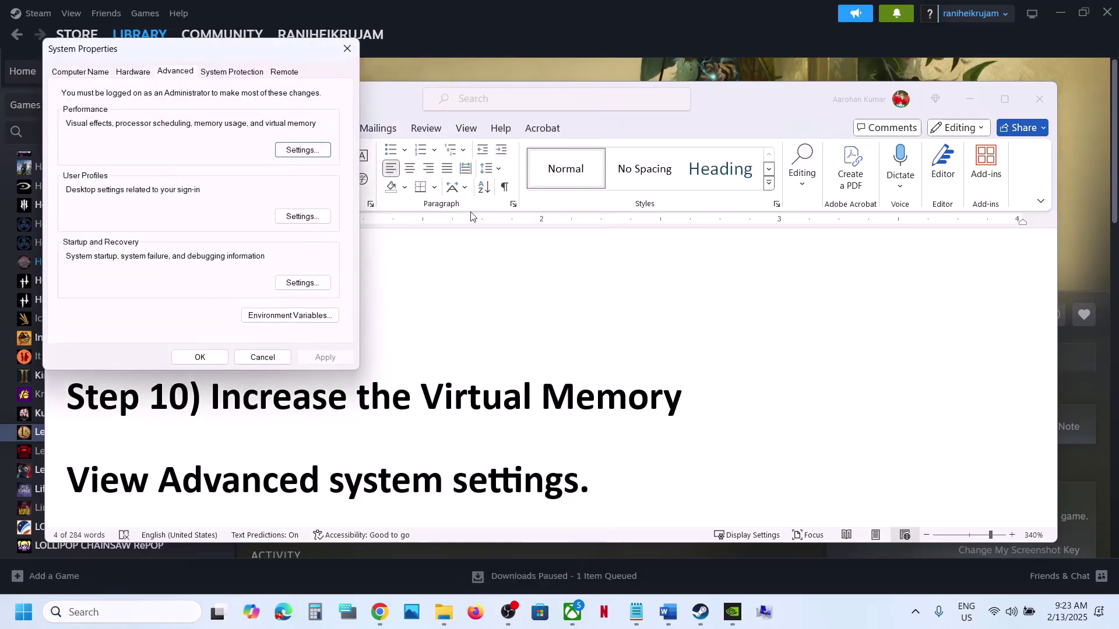
click(297, 150)
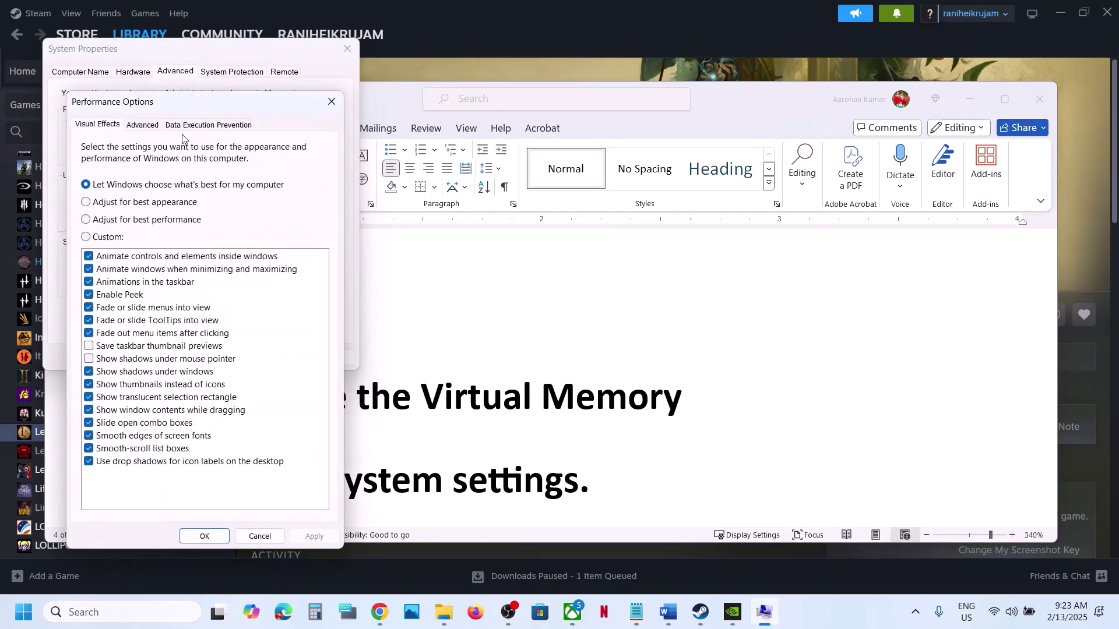
click(135, 127)
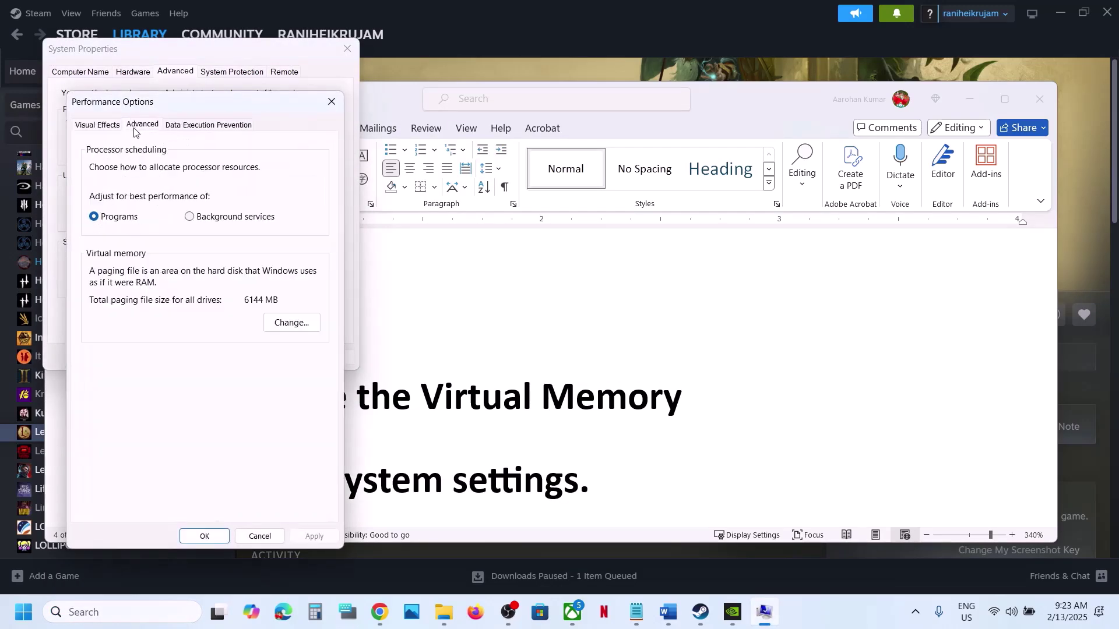
click(278, 319)
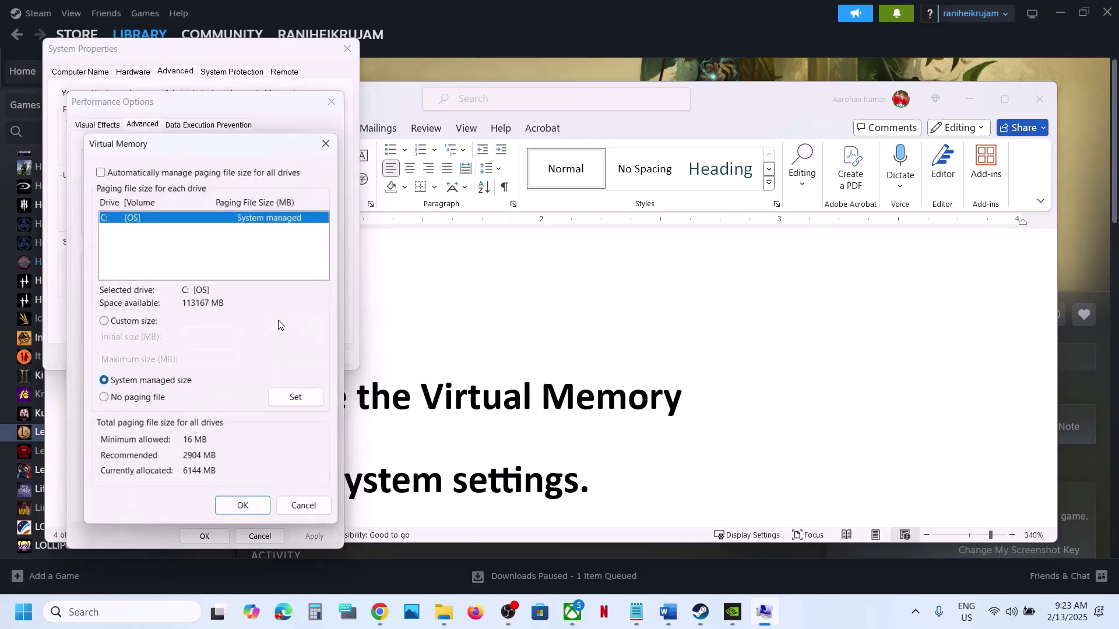
click(100, 170)
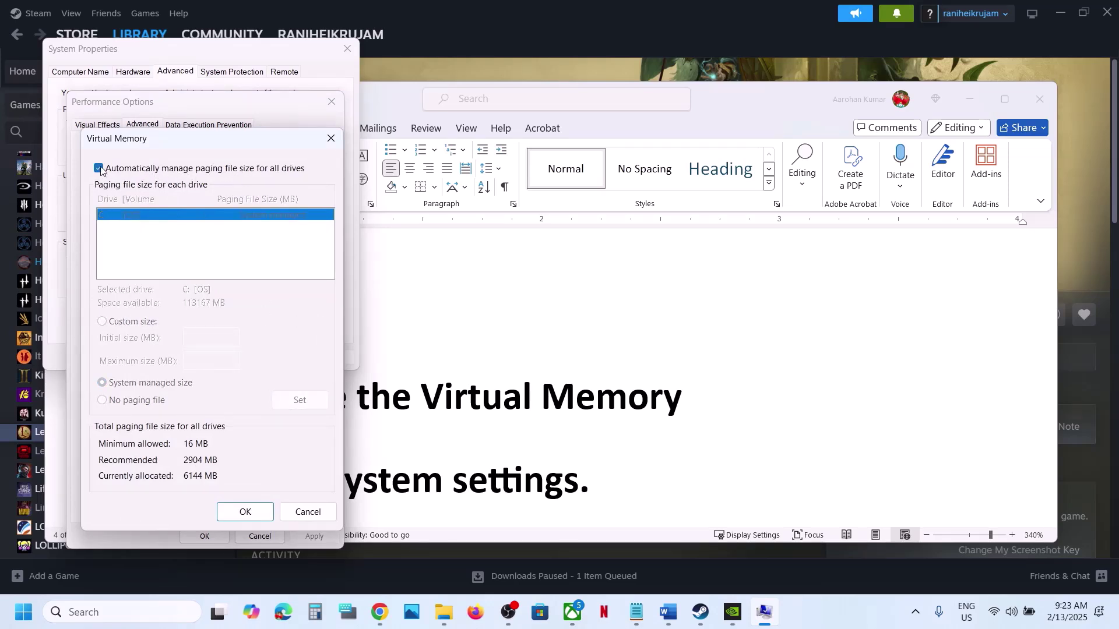
click(245, 512)
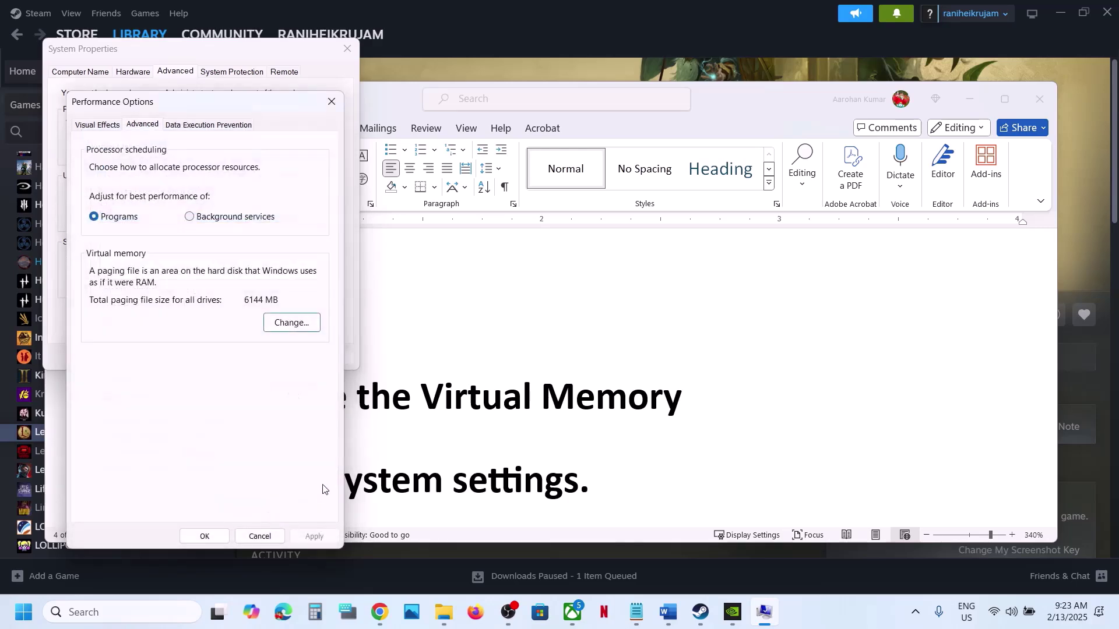
click(205, 536)
- Check the Start menu's power options for a restart, then return to the Word notes
click(23, 612)
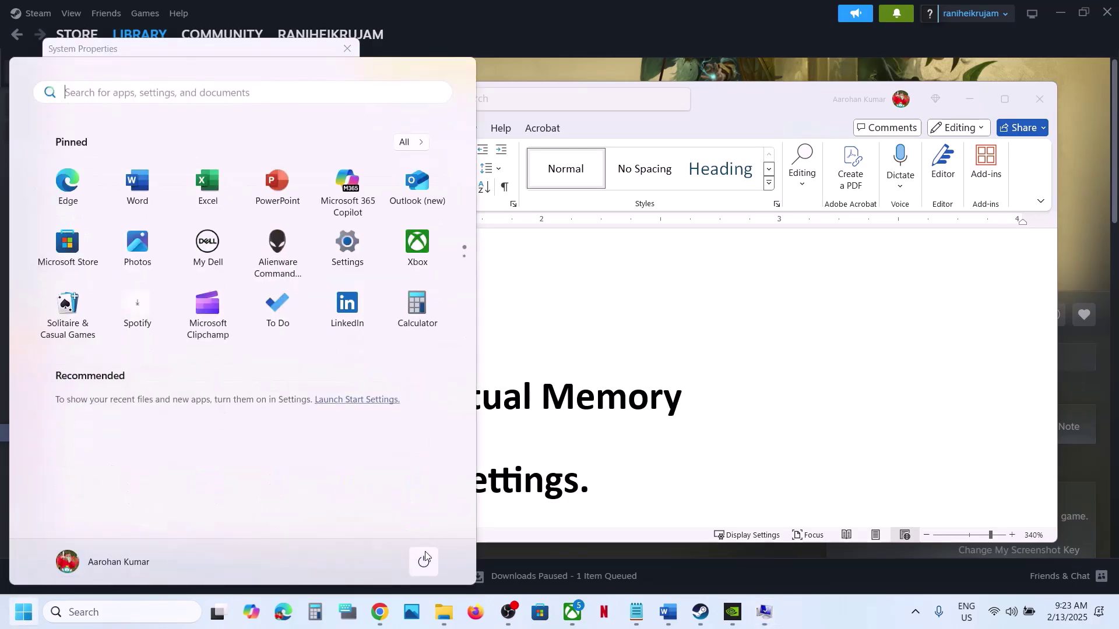
click(430, 563)
key(Escape)
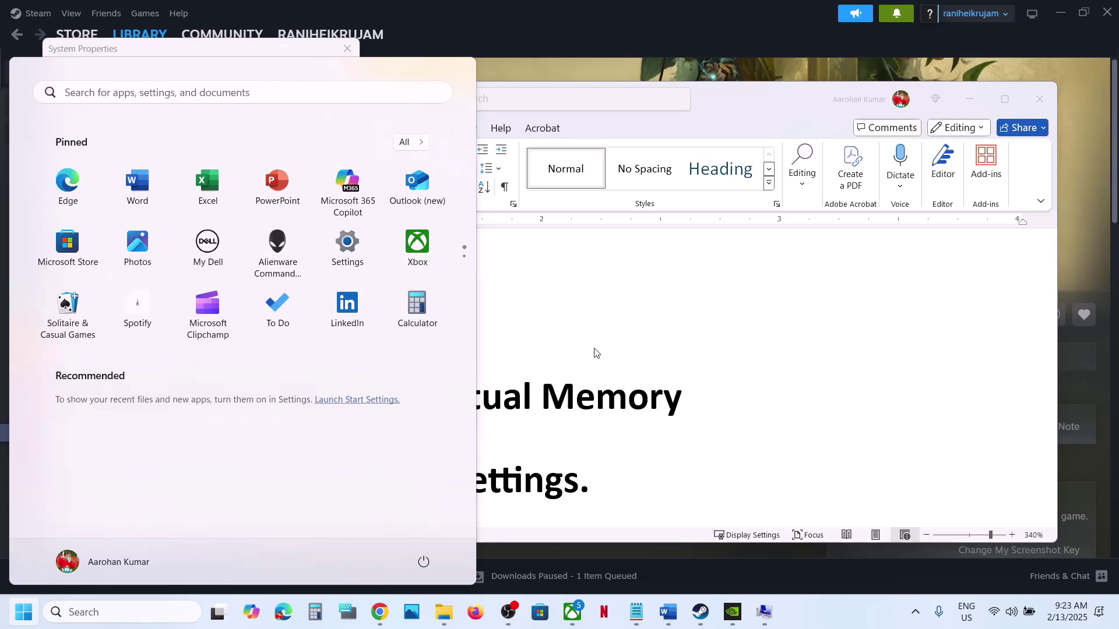
click(280, 56)
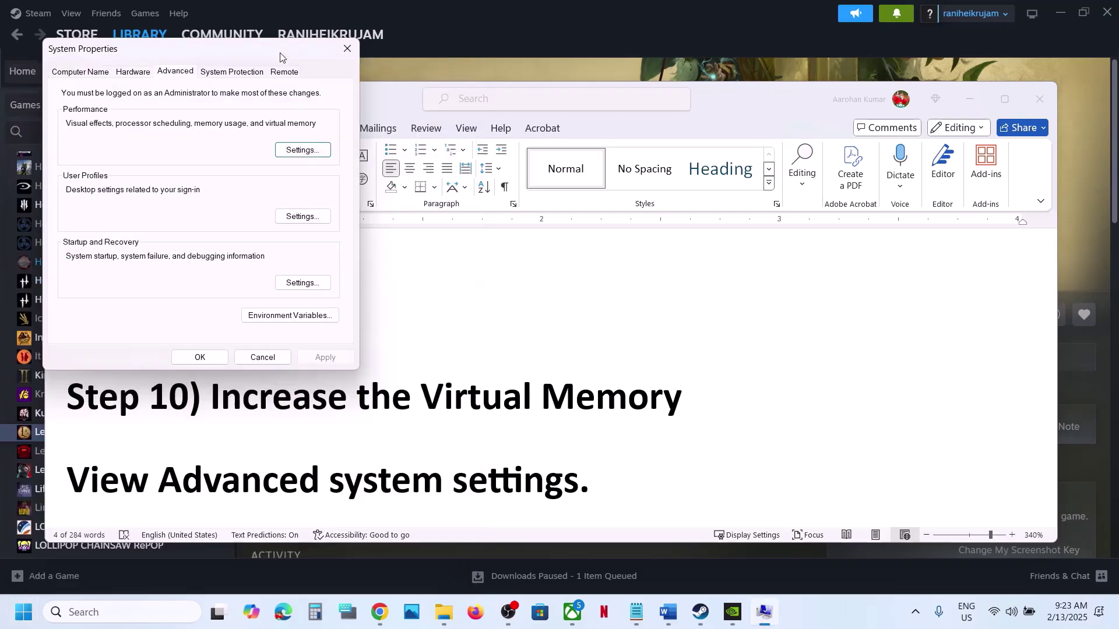
click(591, 466)
- Turn off automatic paging file management and set drive C: to System managed size, accepting the restart notice
click(120, 612)
key(ctrl+v)
click(127, 156)
click(300, 152)
click(143, 124)
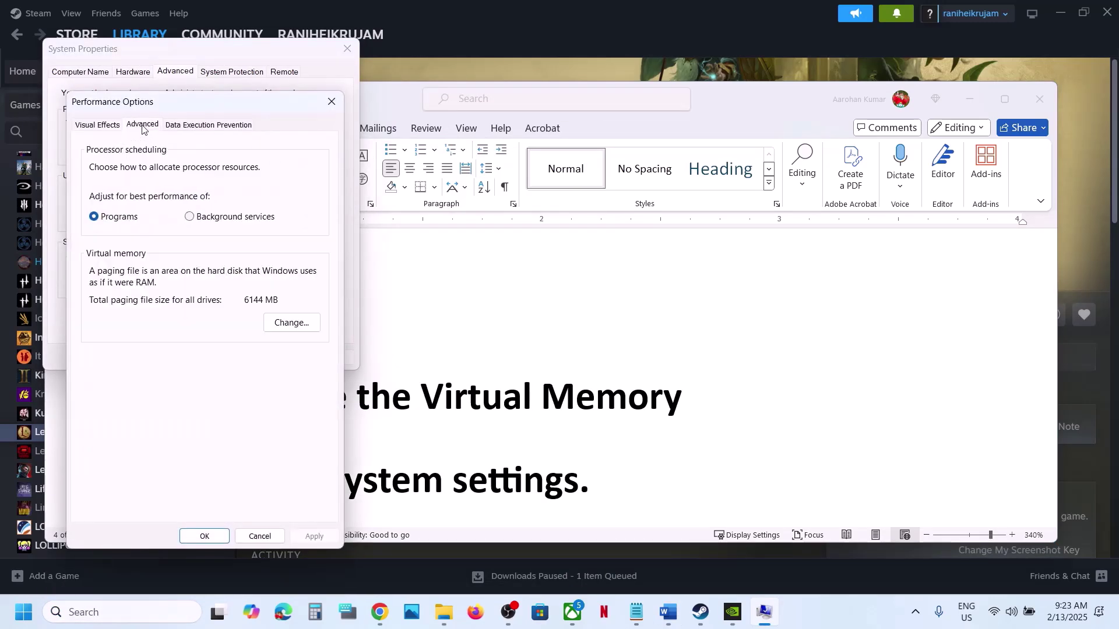
click(294, 325)
click(294, 324)
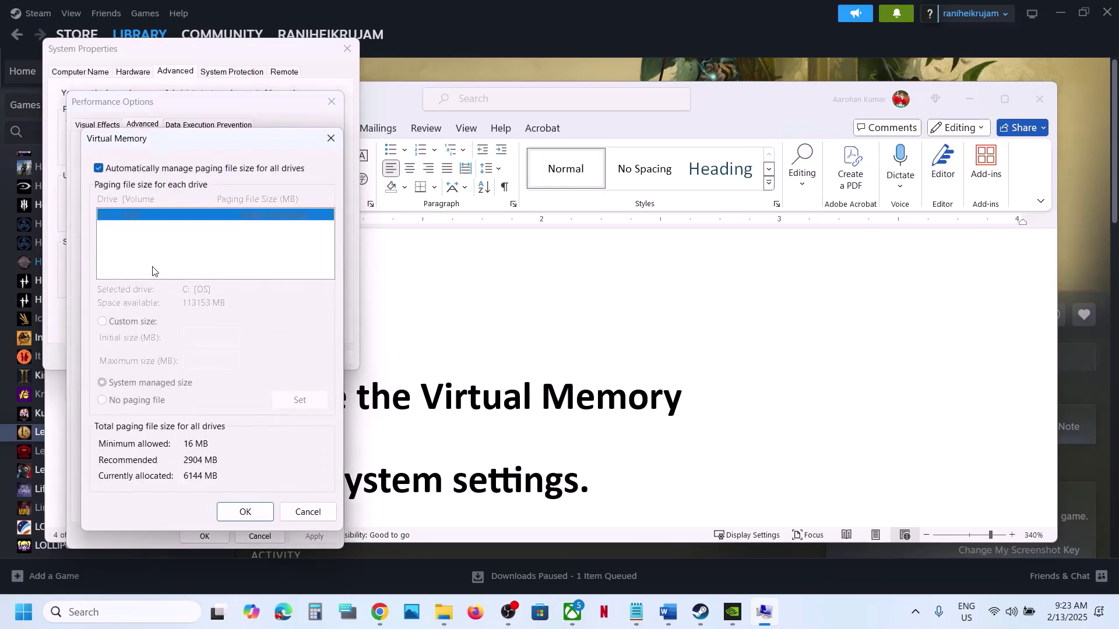
click(98, 169)
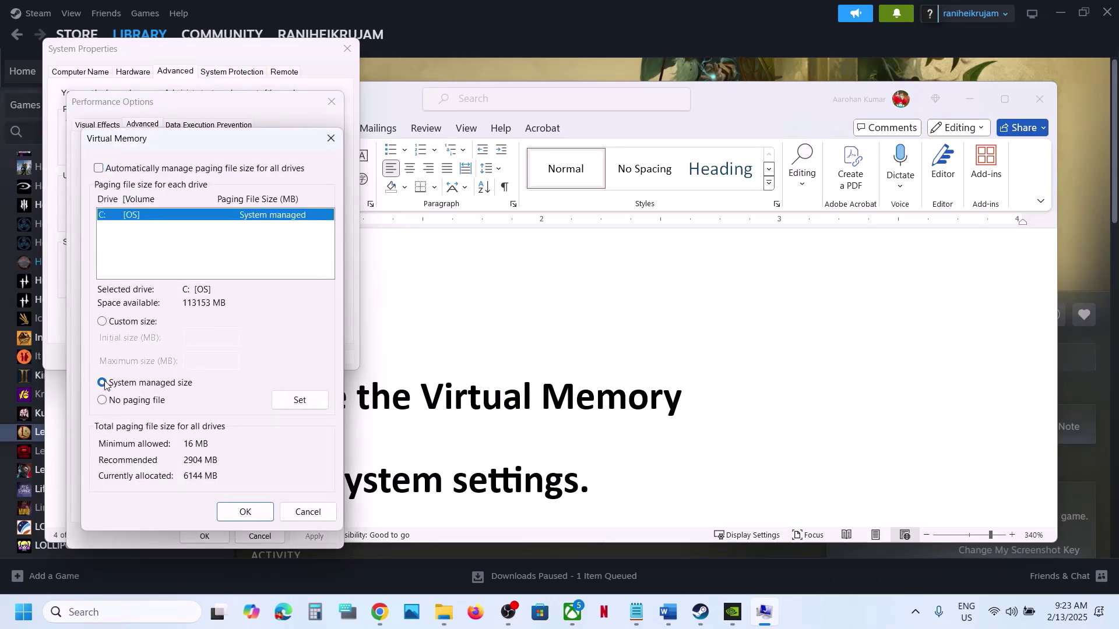
click(292, 402)
click(256, 512)
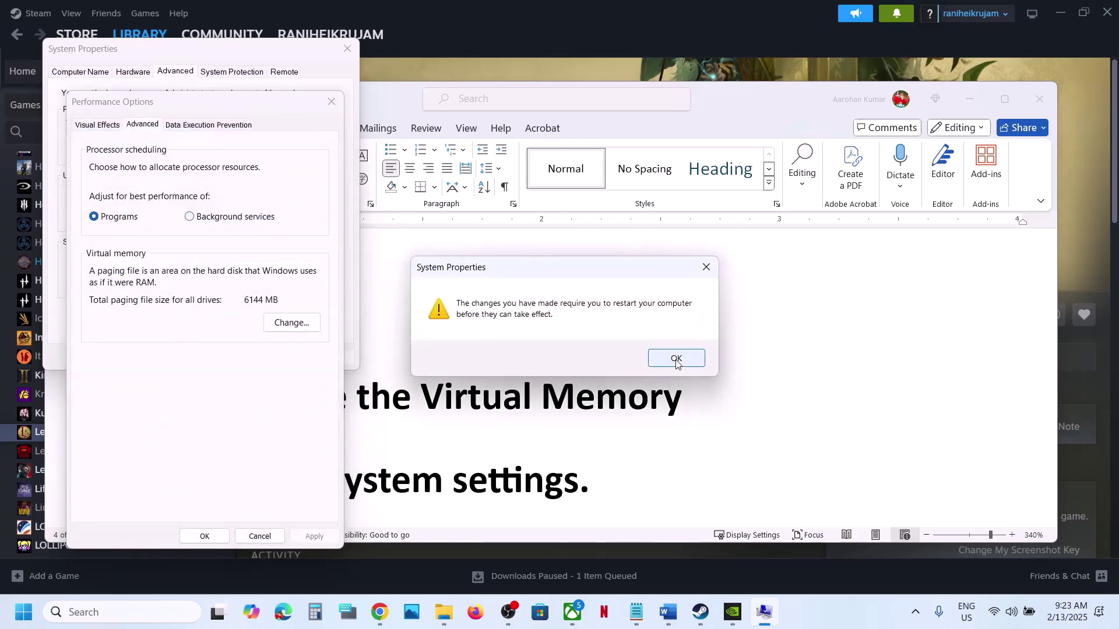
click(676, 360)
- Check the Start menu's restart options again and scroll on in the Word notes
click(23, 612)
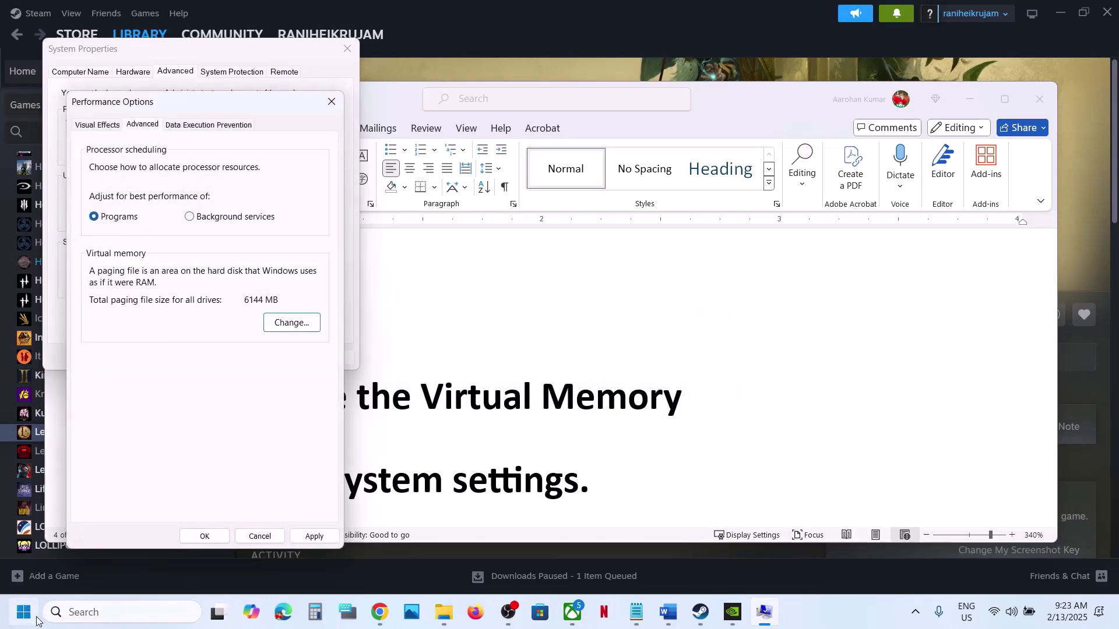
click(432, 563)
key(Escape)
key(Escape)
scroll(534, 403, down, 4)
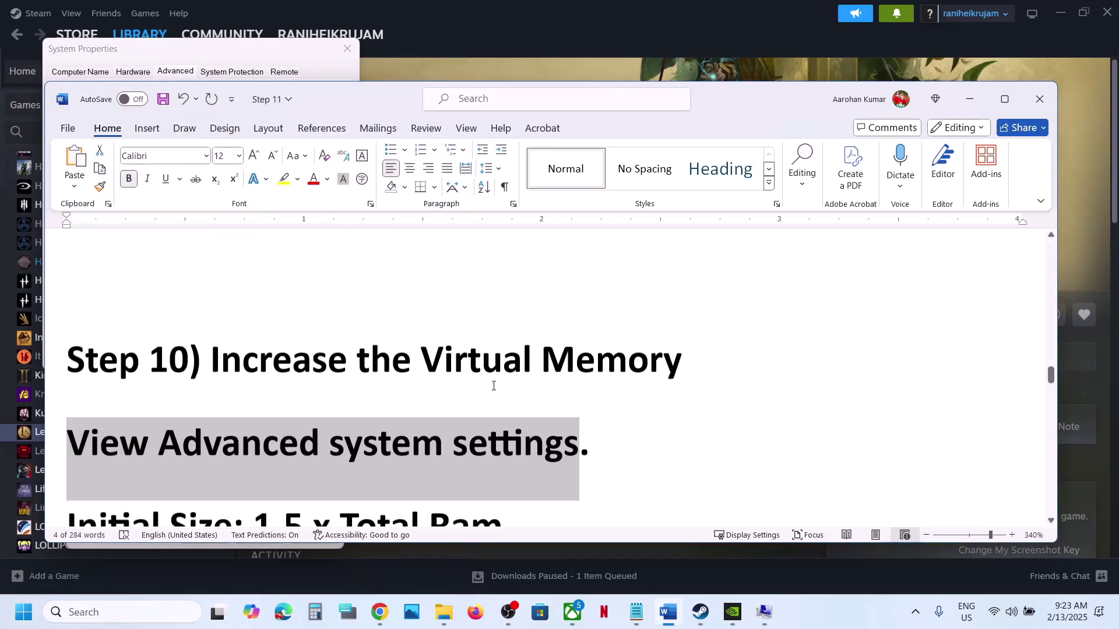
- Copy 'View Advanced system settings' from the Word notes into Windows search to open System Properties
scroll(263, 308, up, 2)
drag(213, 269, 688, 274)
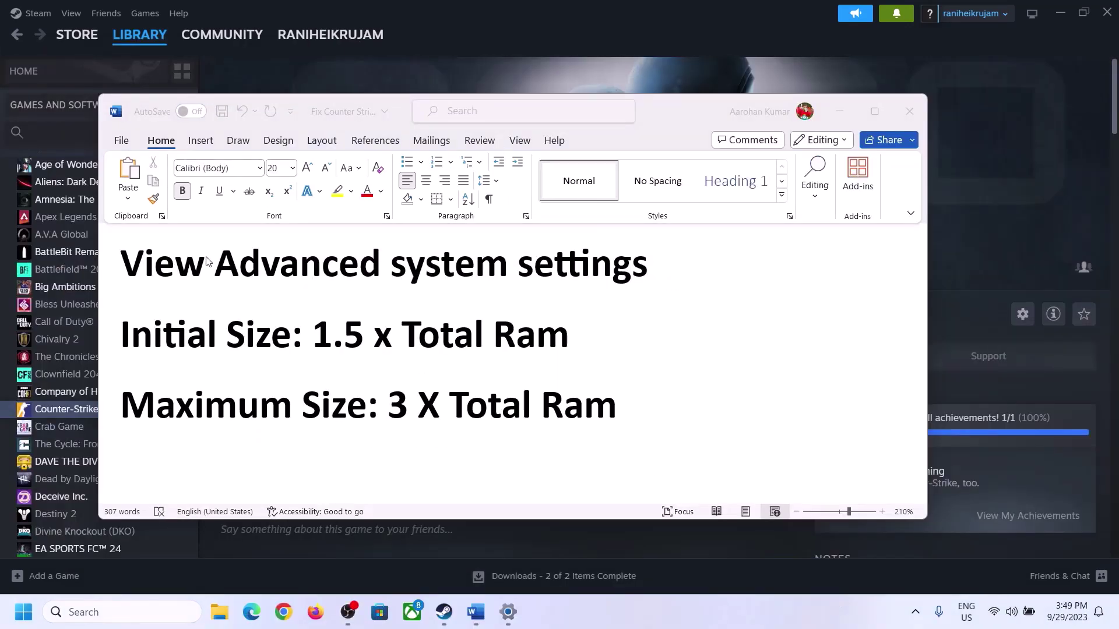
click(137, 269)
drag(133, 268, 622, 275)
key(ctrl+c)
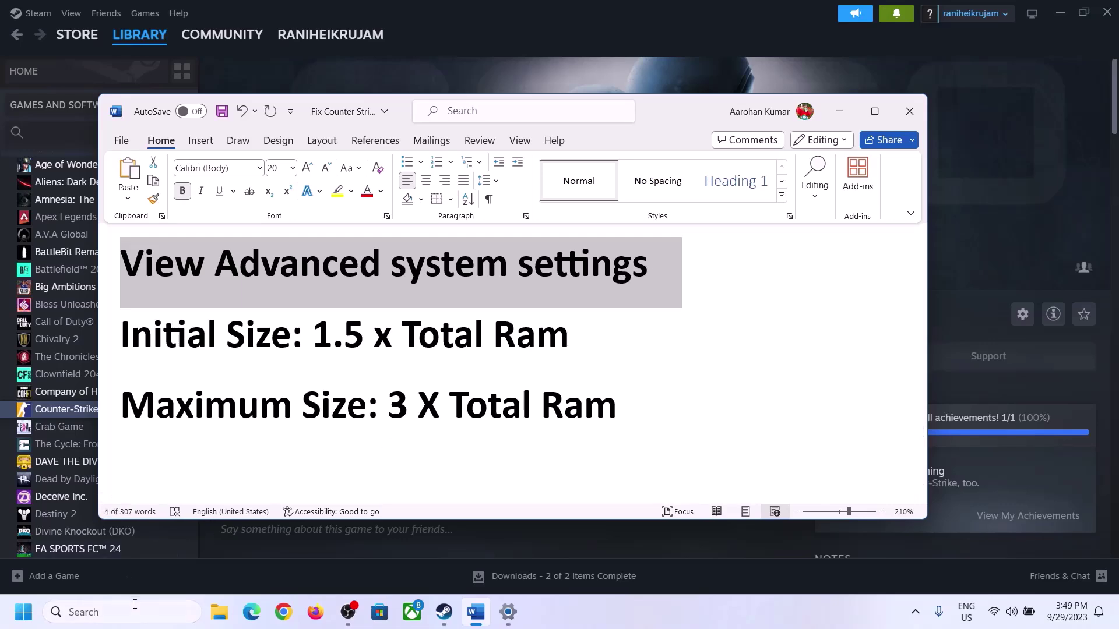
click(133, 612)
key(ctrl+v)
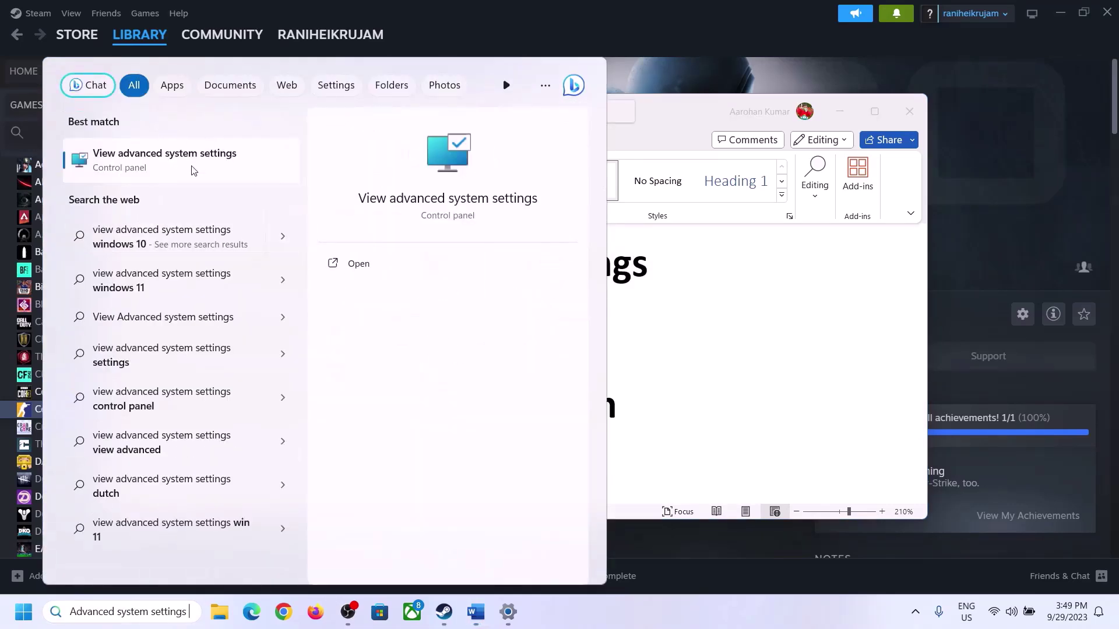
click(156, 169)
- In Virtual Memory, disable automatic paging management, choose Custom size, and highlight the 1.5 x Total Ram note
drag(232, 112, 490, 190)
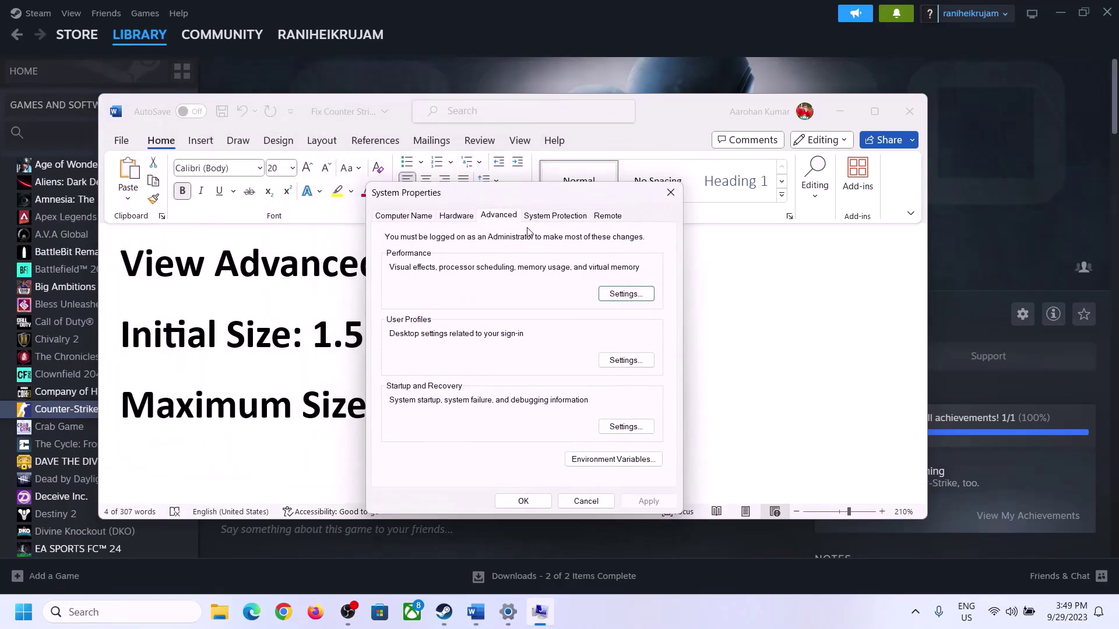
click(627, 296)
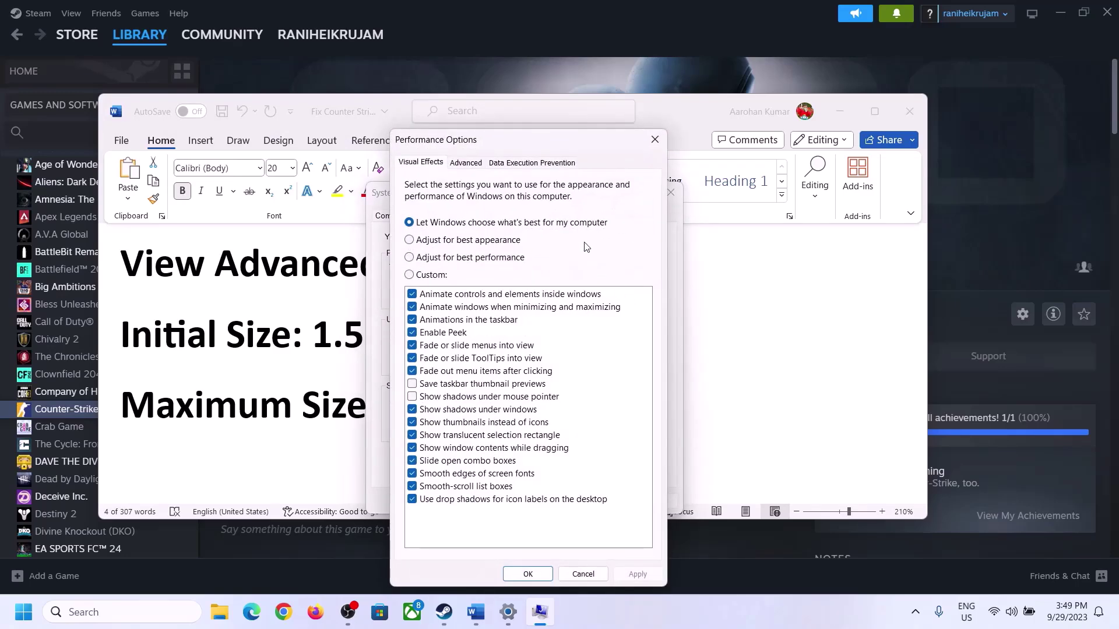
click(466, 164)
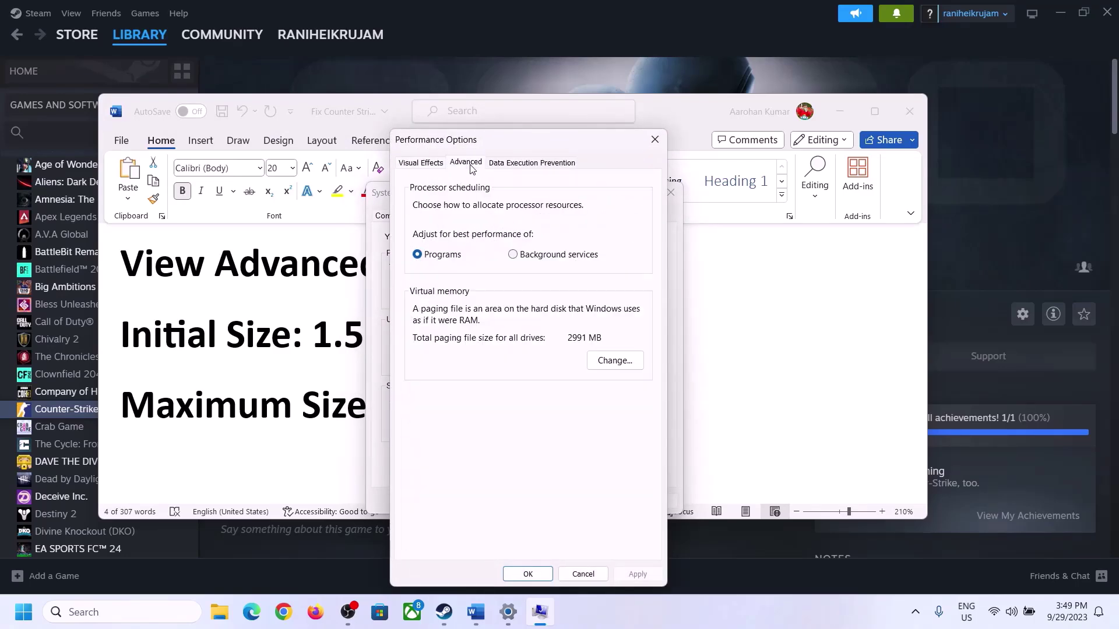
click(620, 362)
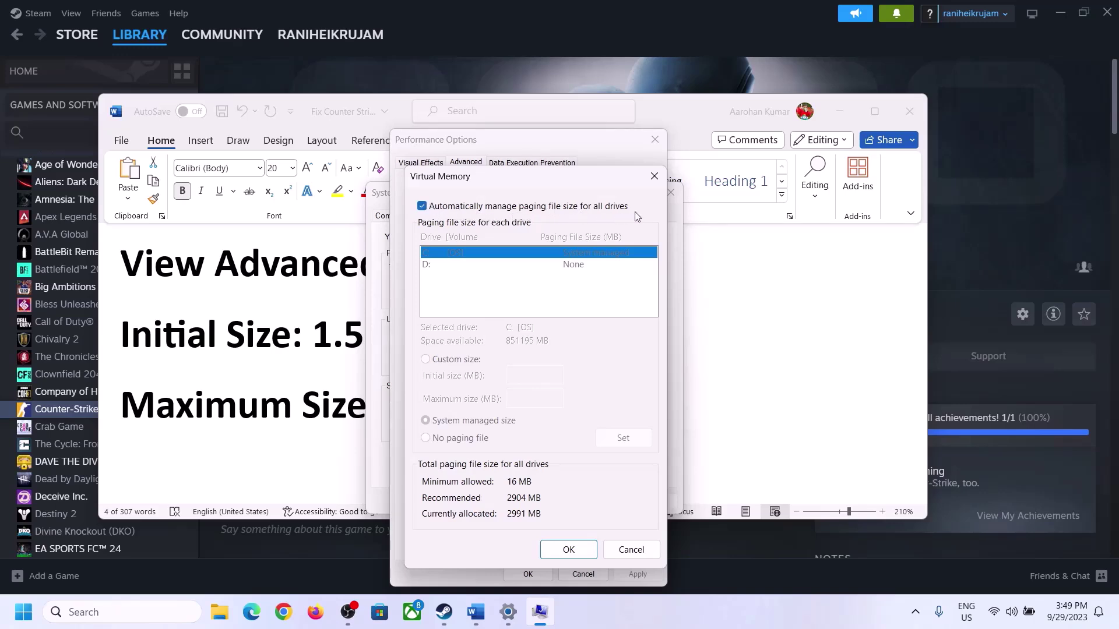
click(422, 206)
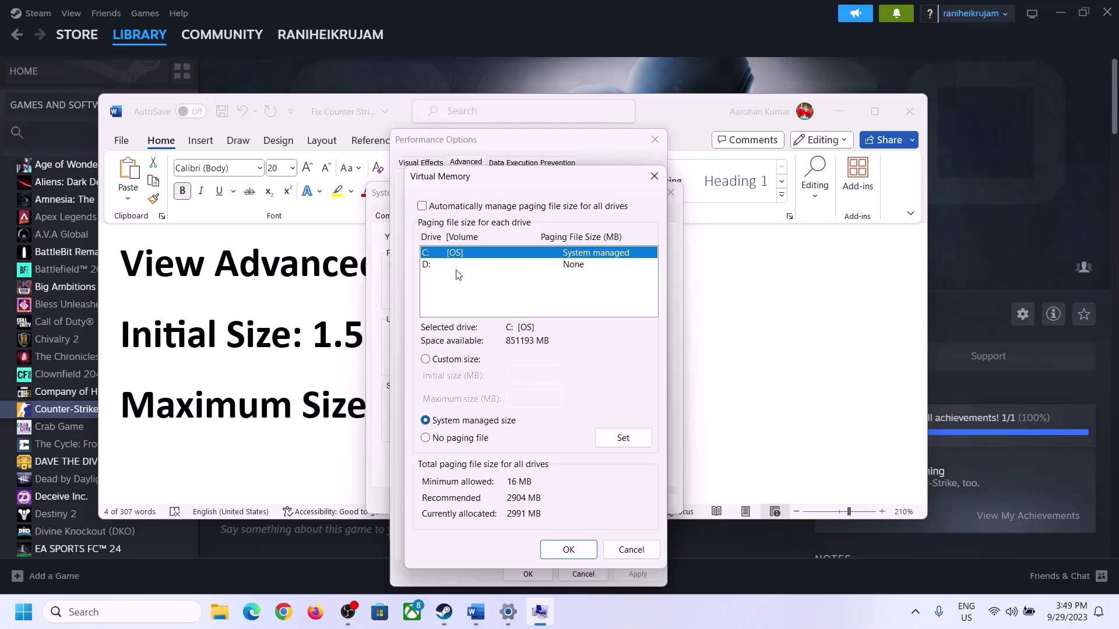
click(427, 362)
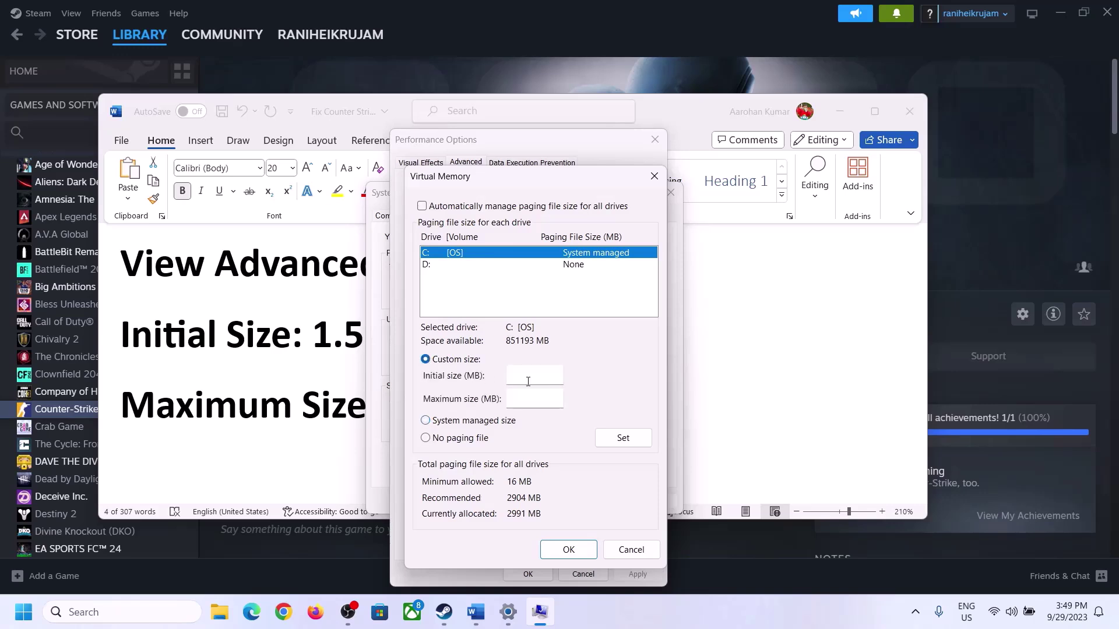
click(309, 350)
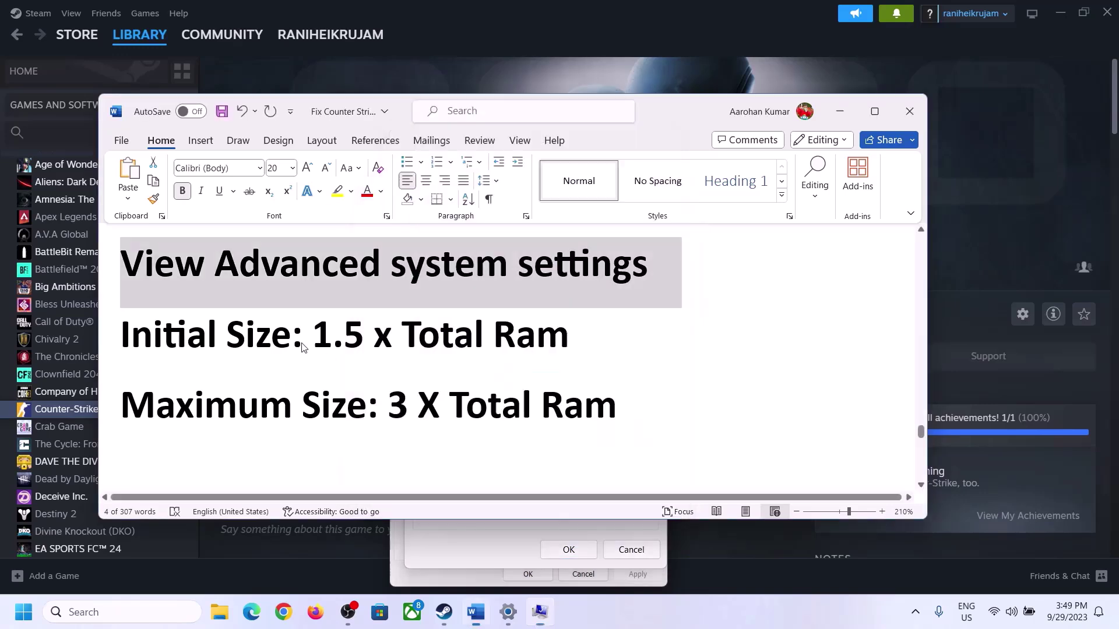
drag(322, 338, 518, 349)
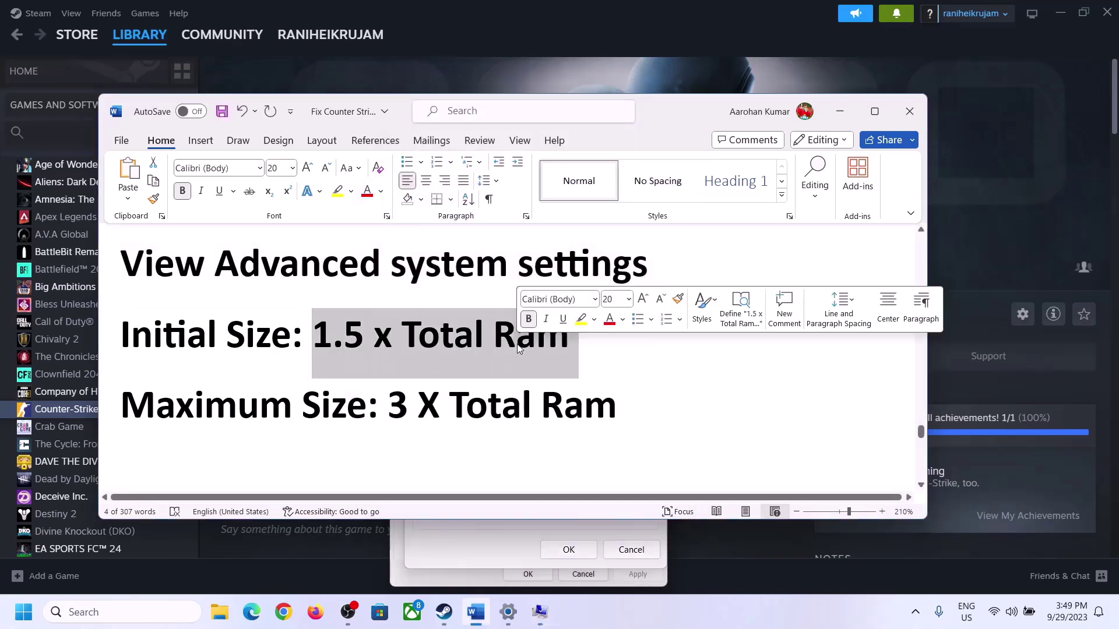
- Go to System > About in Windows Settings to see the 16.0 GB installed RAM
click(508, 616)
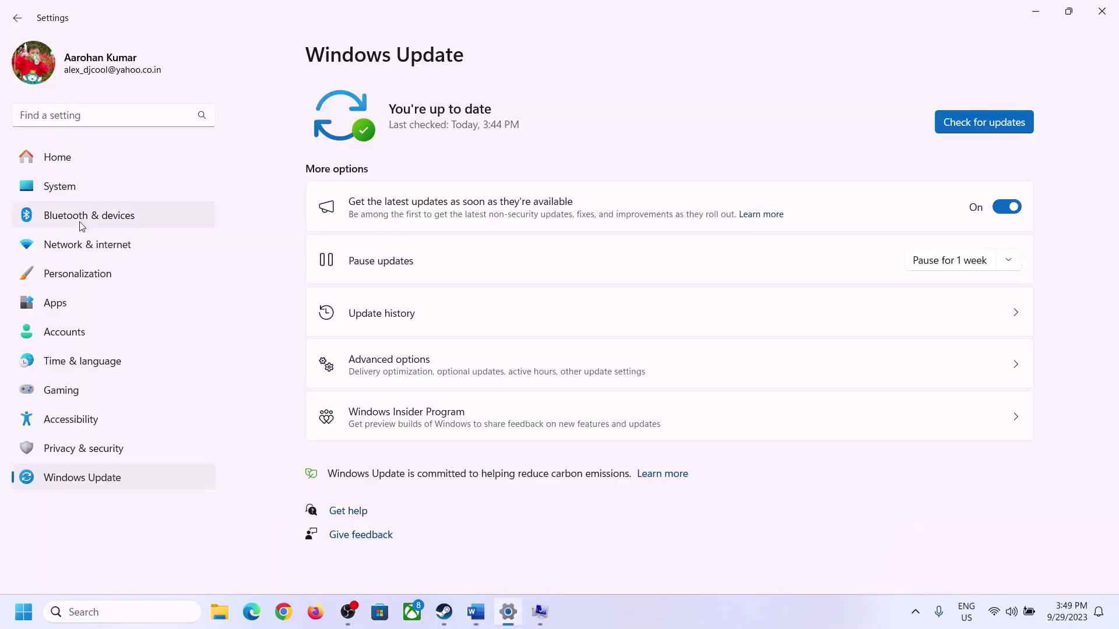
click(51, 192)
scroll(412, 417, down, 8)
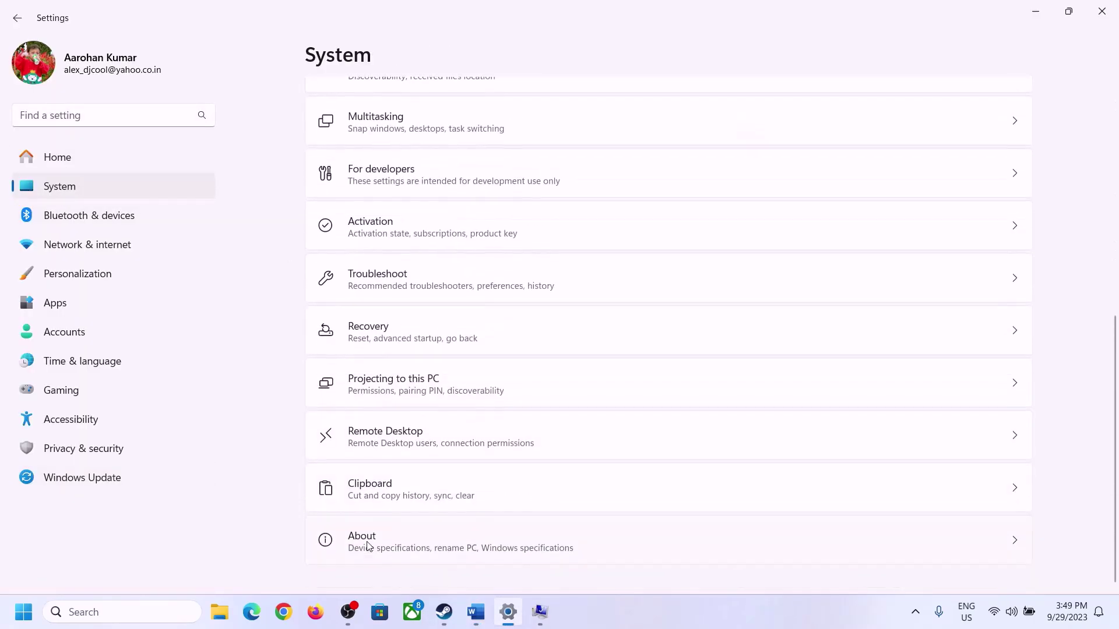
click(369, 554)
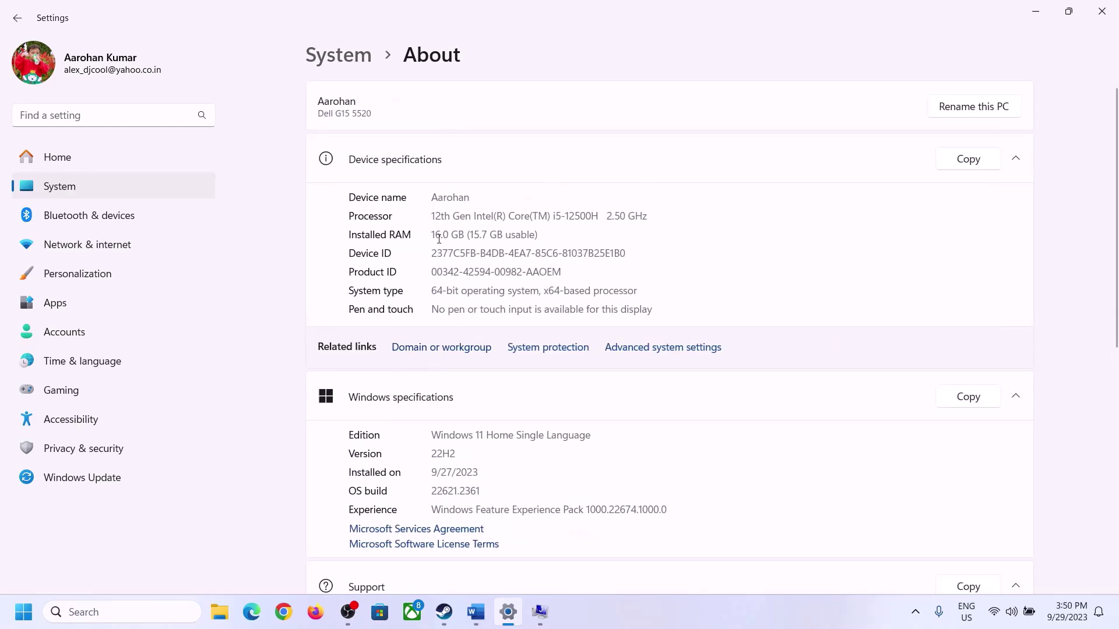